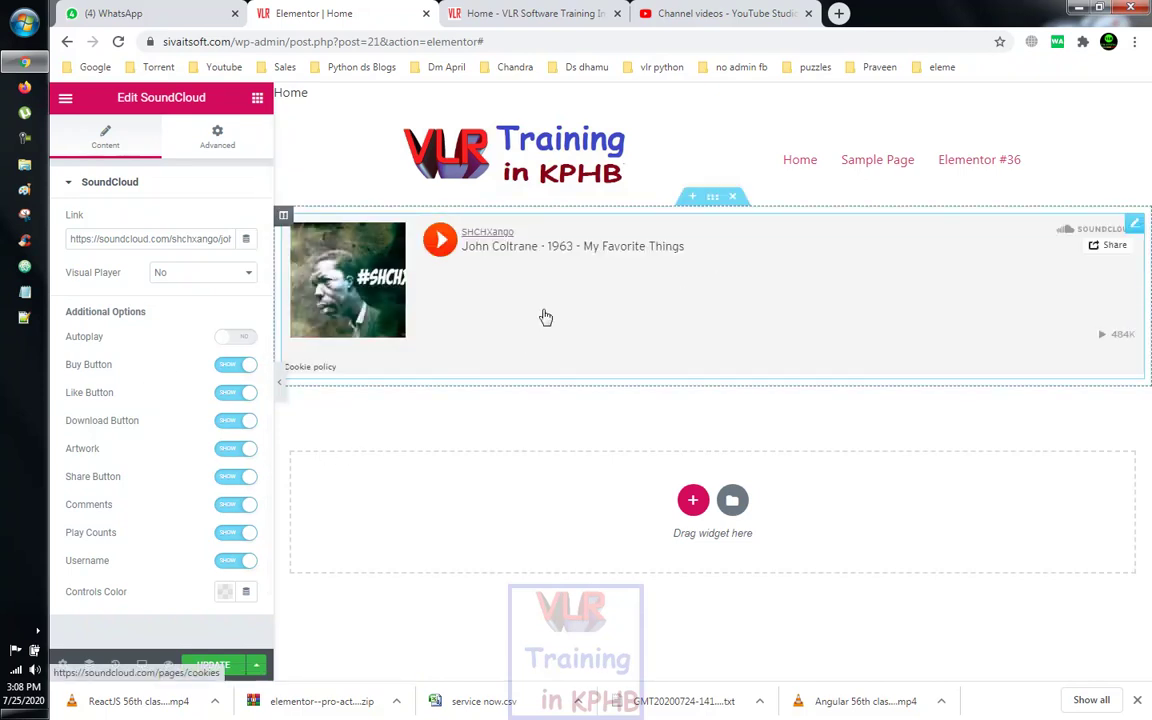
Play and pause the John Coltrane track in the SoundCloud widget preview
{"action": "left_click", "coordinate": [440, 241]}
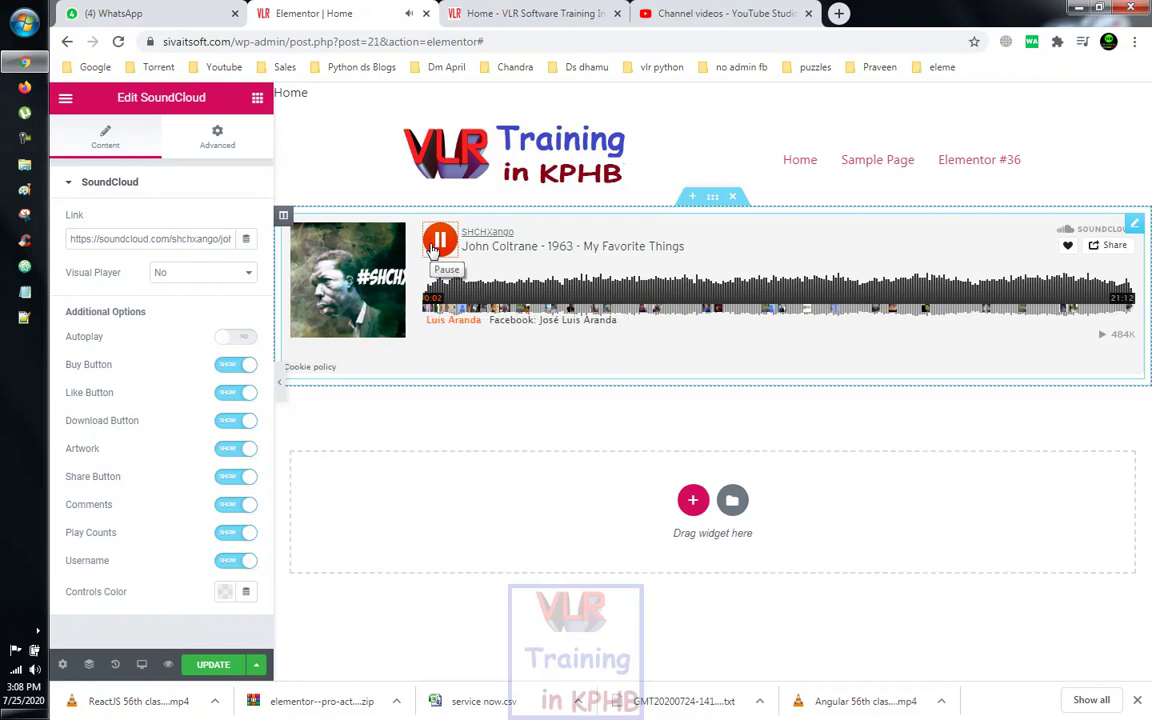
{"action": "left_click", "coordinate": [440, 241]}
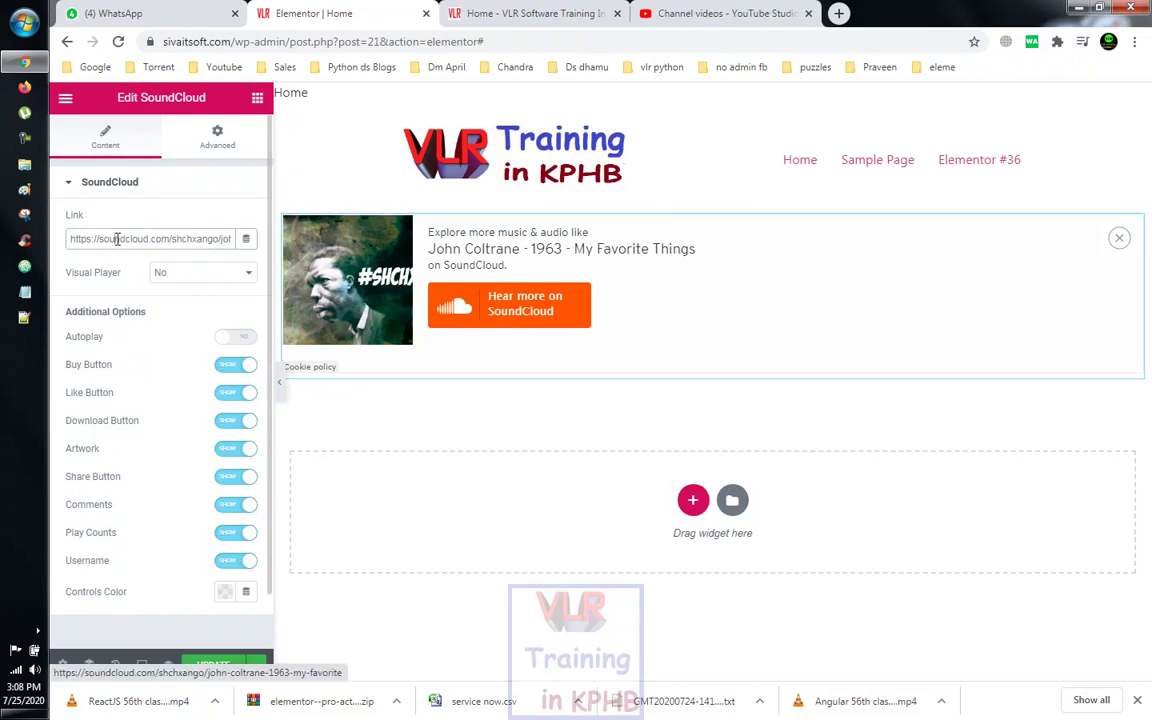
Try the SoundCloud widget with Visual Player set to Yes and the Buy Button hidden, restoring both options
{"action": "double_click", "coordinate": [202, 240]}
{"action": "left_click", "coordinate": [204, 286]}
{"action": "left_click", "coordinate": [196, 299]}
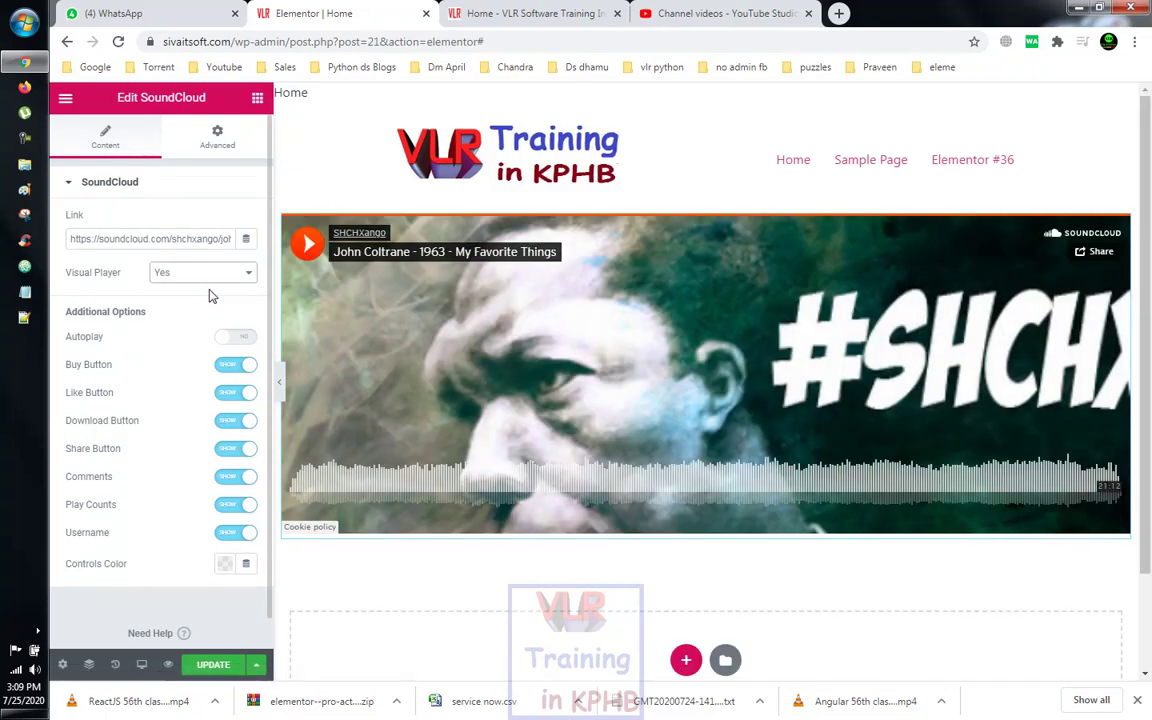
{"action": "left_click", "coordinate": [236, 276]}
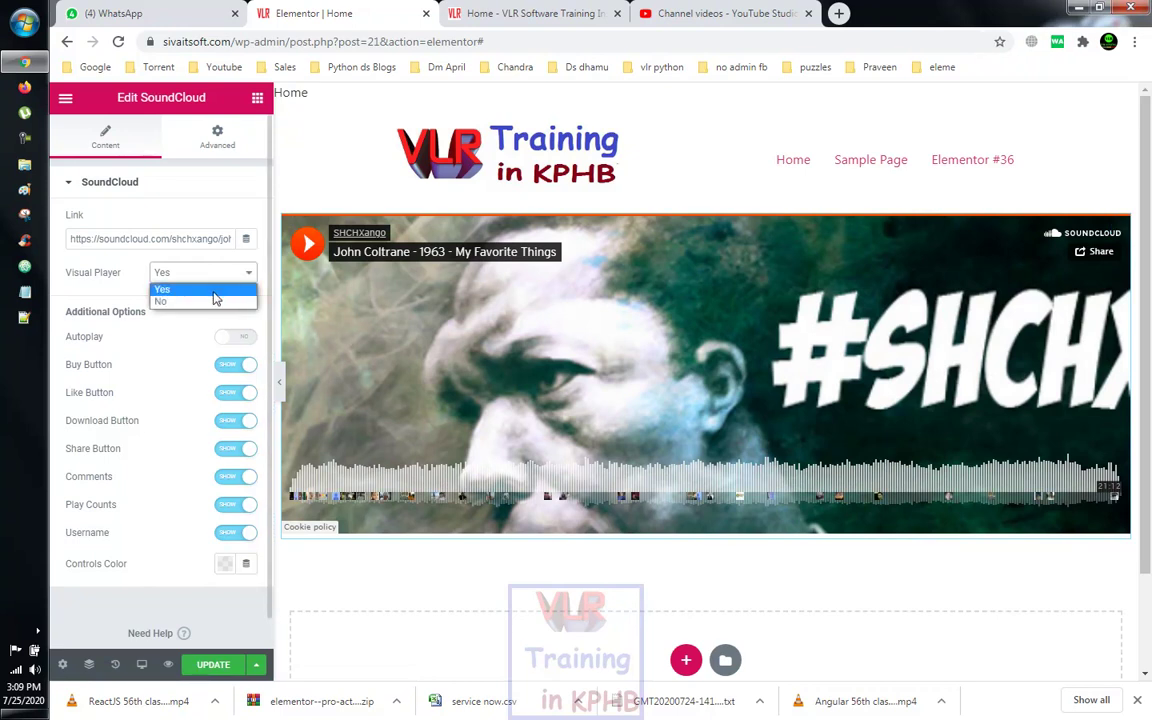
{"action": "left_click", "coordinate": [190, 301]}
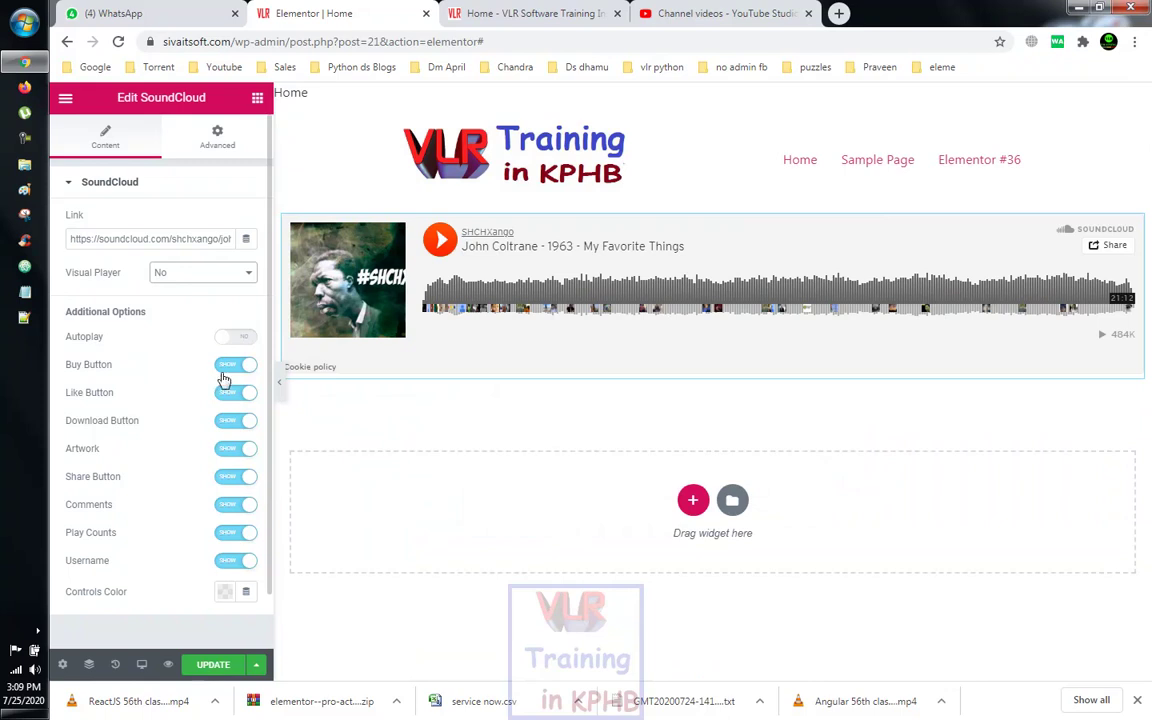
{"action": "left_click", "coordinate": [232, 366]}
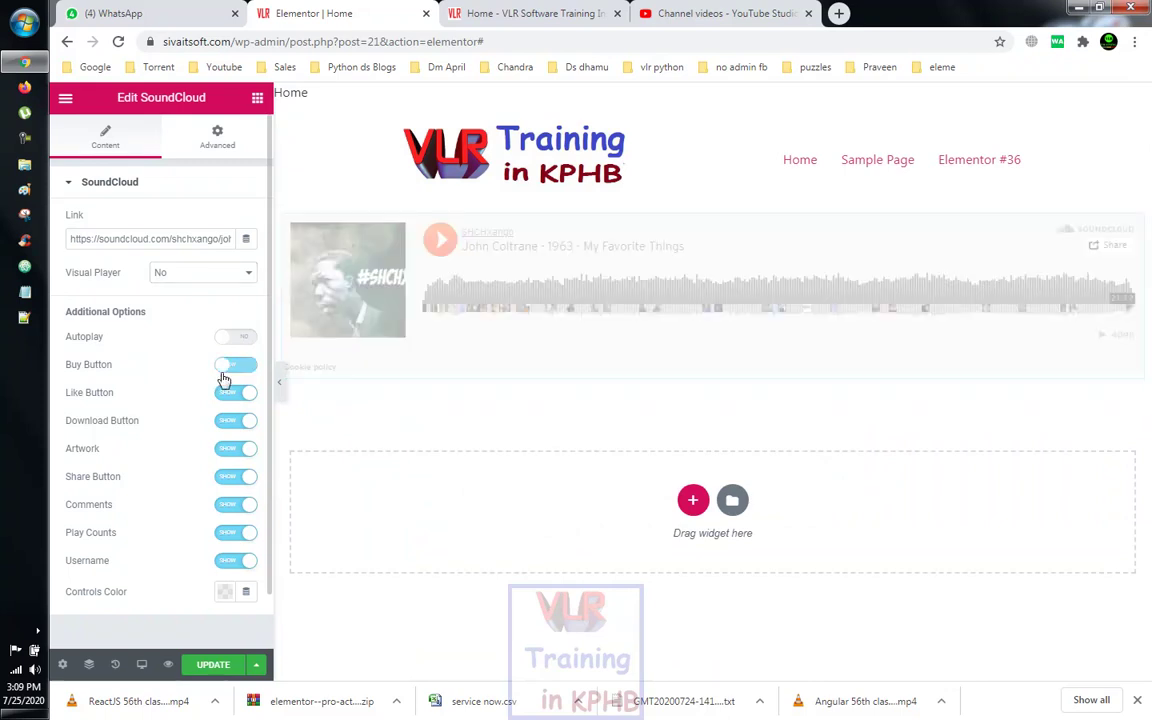
{"action": "left_click", "coordinate": [238, 366]}
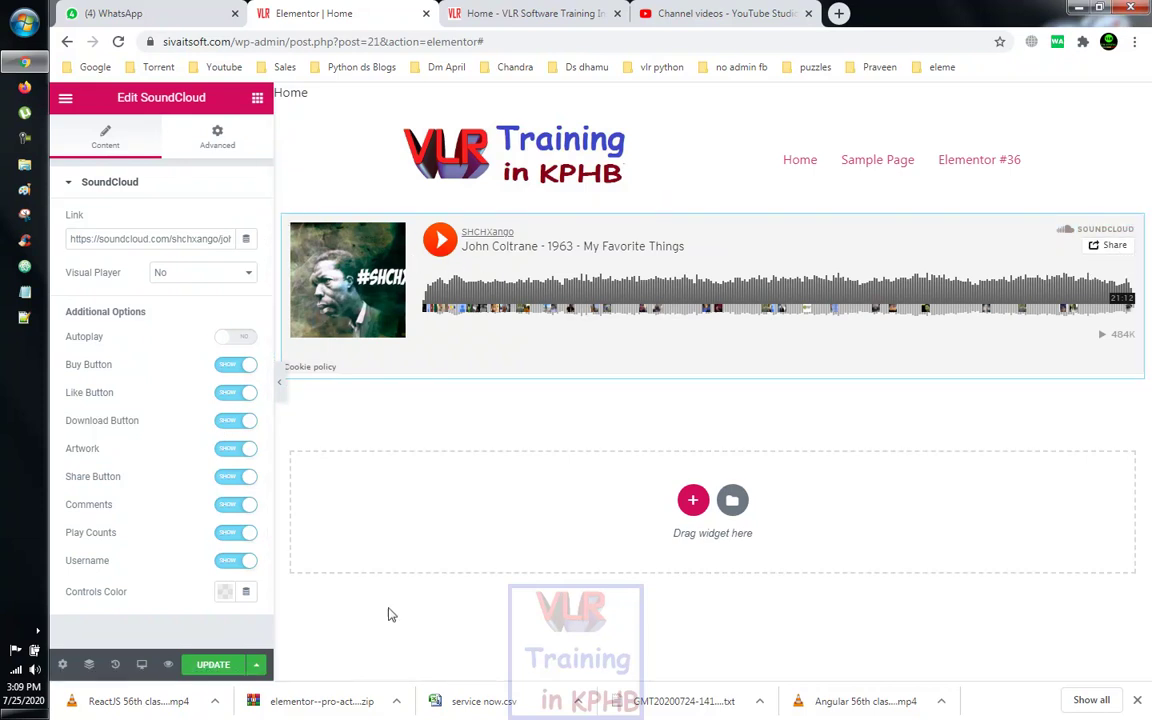
Save the page update and reload the live Home page of the site
{"action": "left_click", "coordinate": [212, 664]}
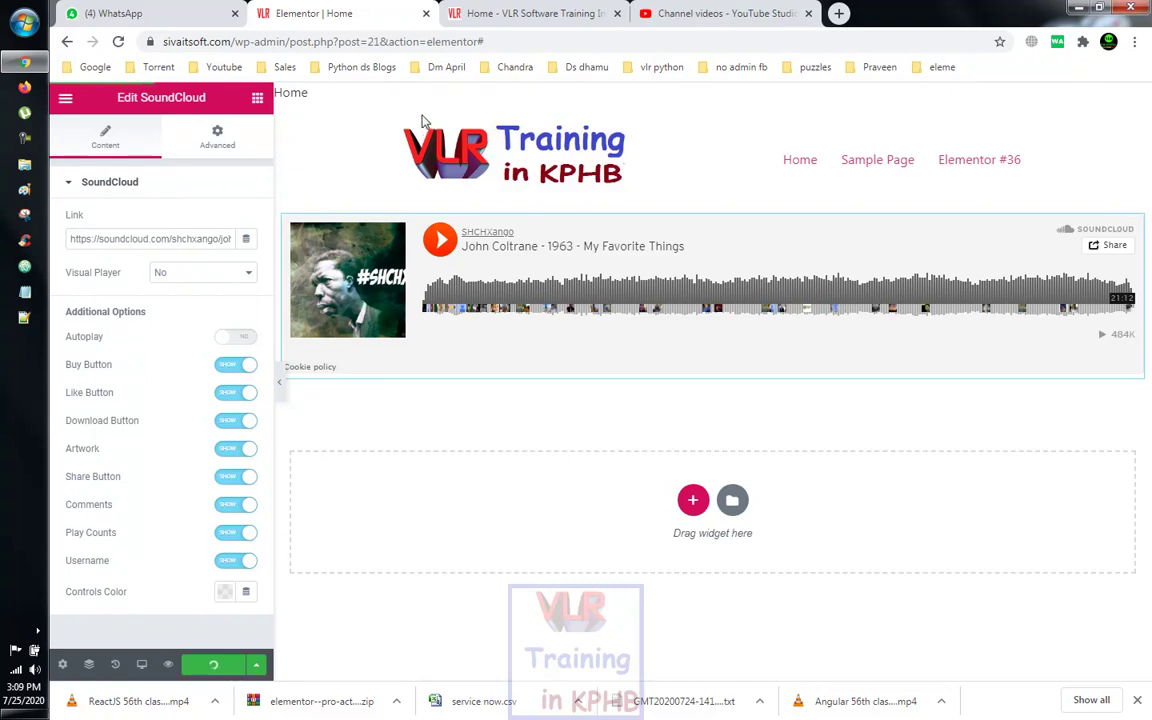
{"action": "left_click", "coordinate": [480, 14]}
{"action": "right_click", "coordinate": [942, 343]}
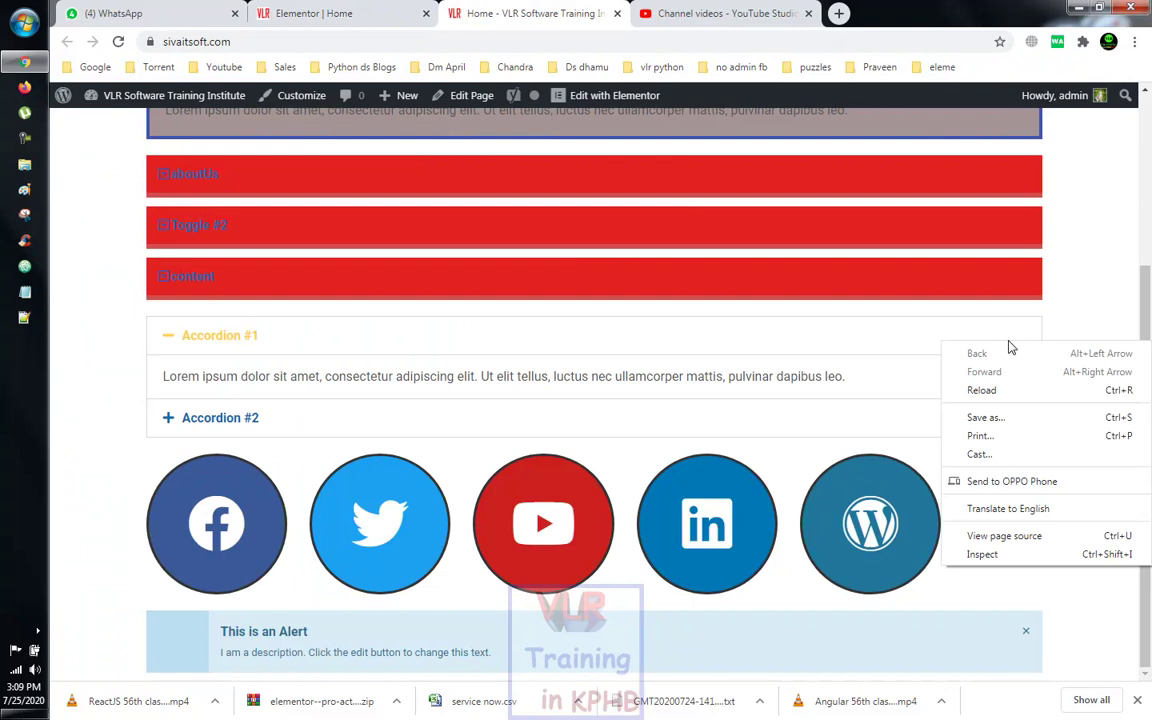
{"action": "left_click", "coordinate": [978, 391]}
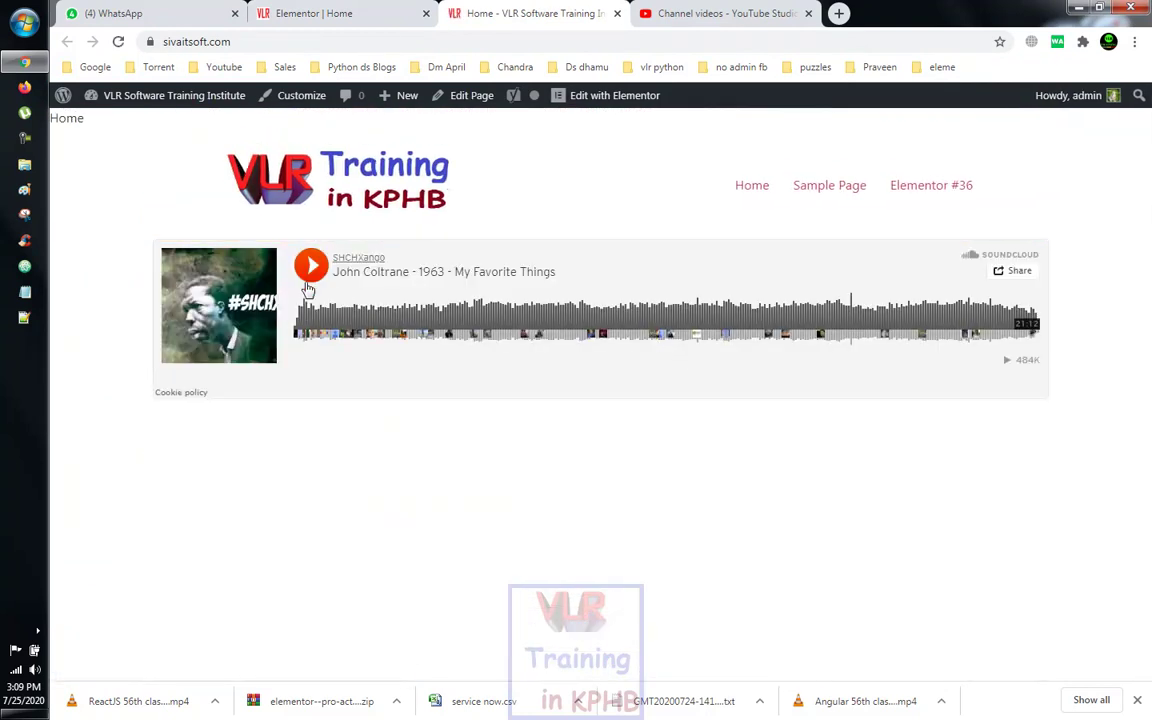
Play the embedded track on the live page, open it on SoundCloud, and close the SoundCloud page
{"action": "left_click", "coordinate": [311, 268]}
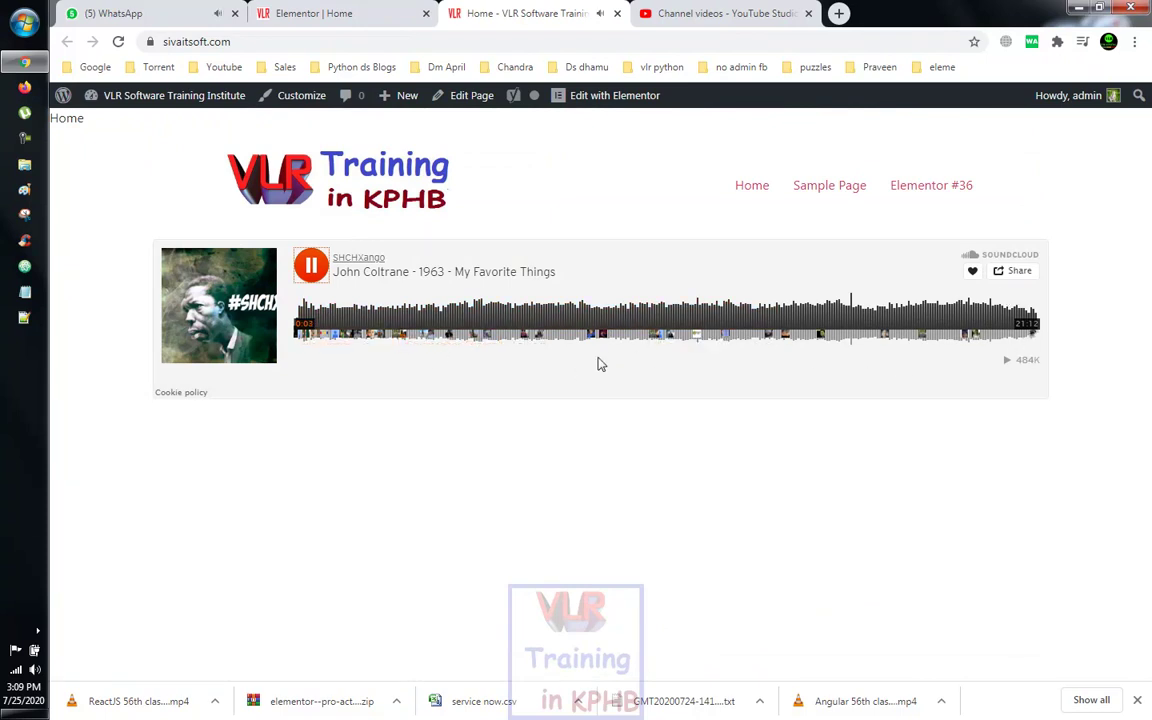
{"action": "left_click", "coordinate": [515, 338]}
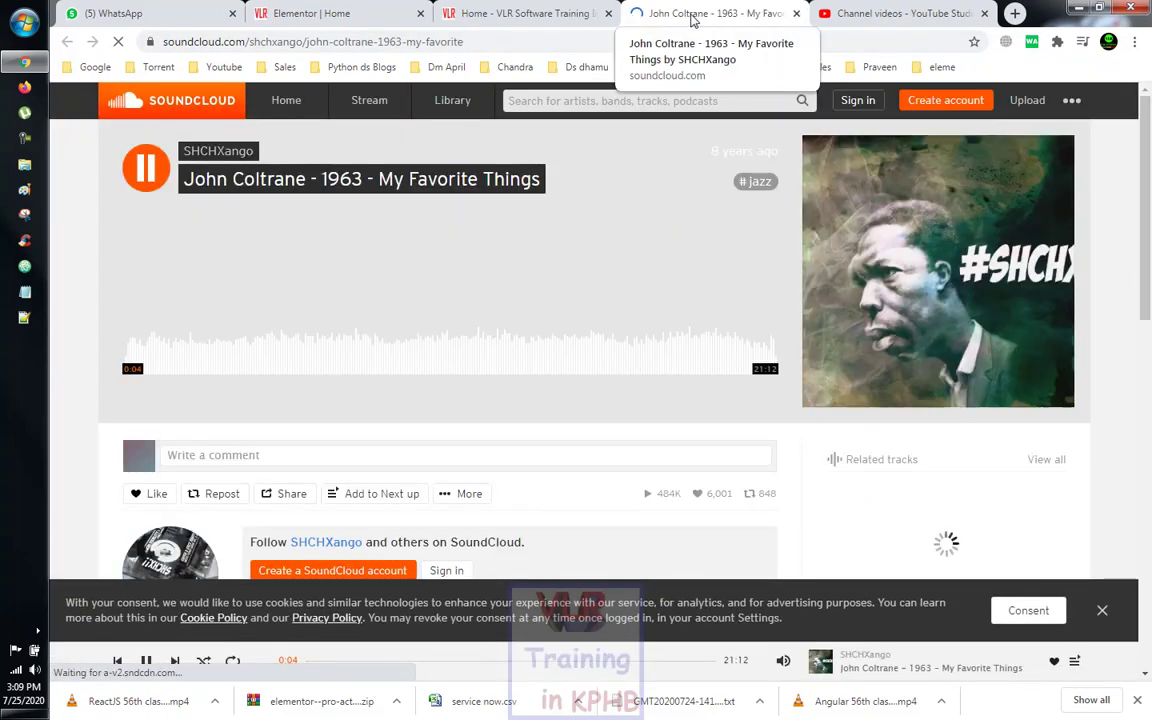
{"action": "left_click", "coordinate": [796, 13]}
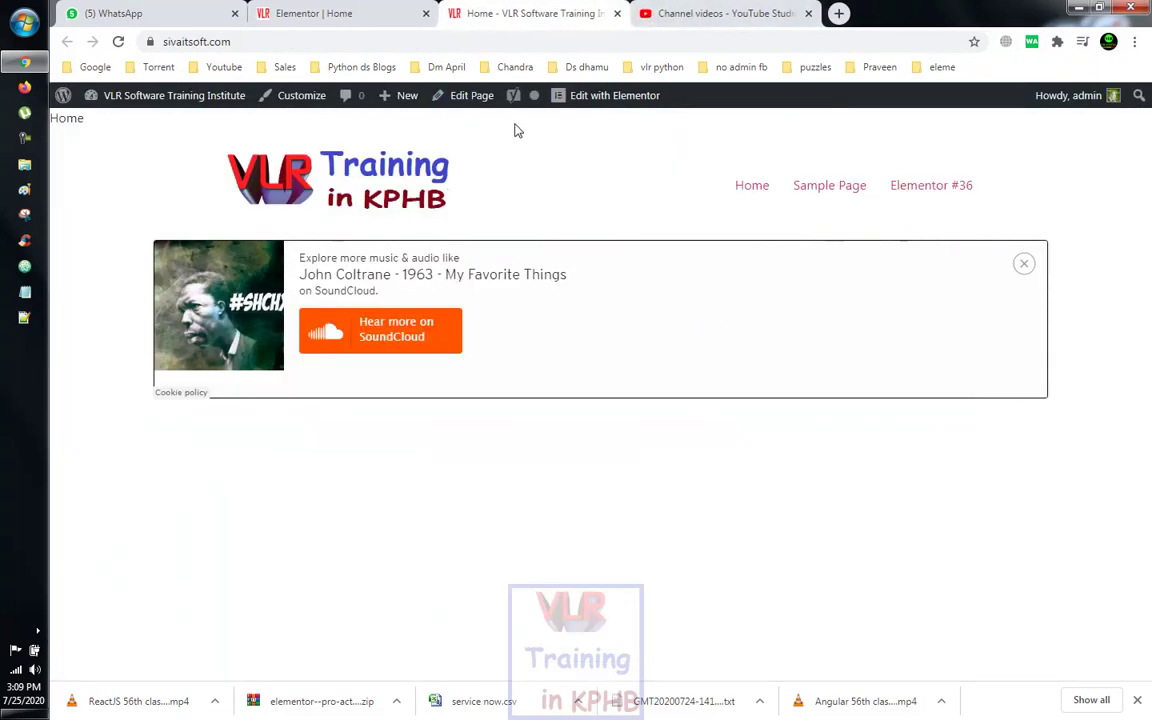
Return to the Elementor editor and add a Shortcode widget in a new section below the SoundCloud player
{"action": "left_click", "coordinate": [360, 22]}
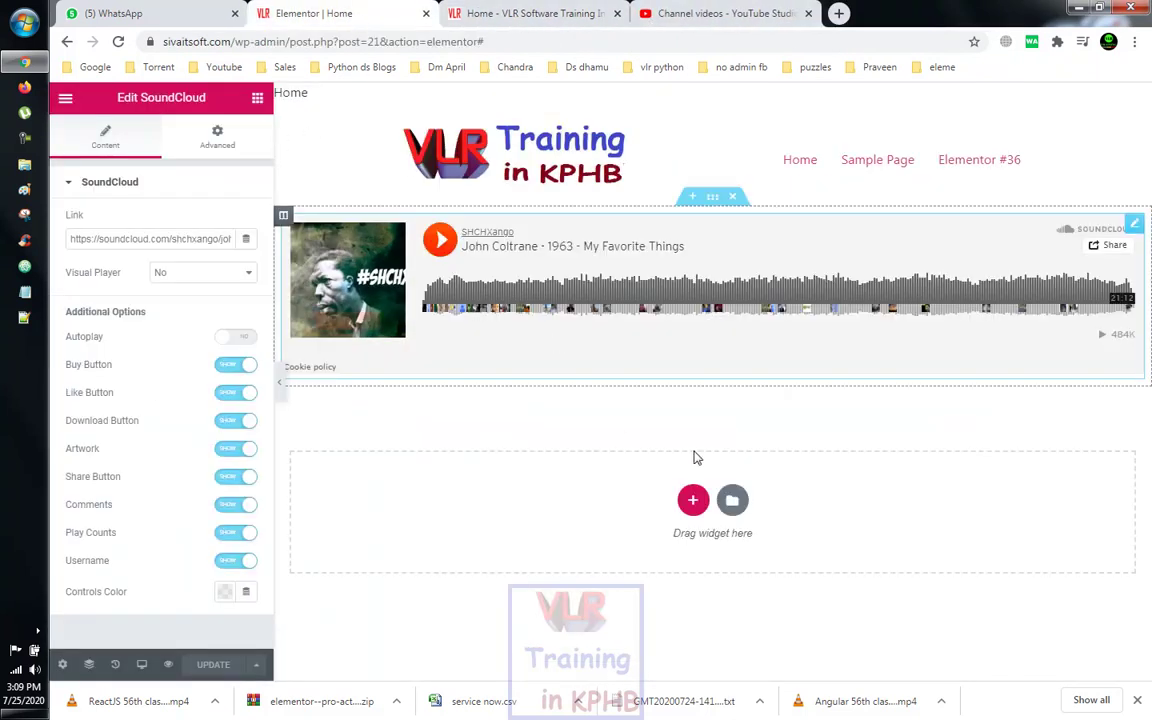
{"action": "left_click", "coordinate": [257, 97]}
{"action": "scroll", "coordinate": [191, 404], "scroll_direction": "down", "scroll_amount": 10}
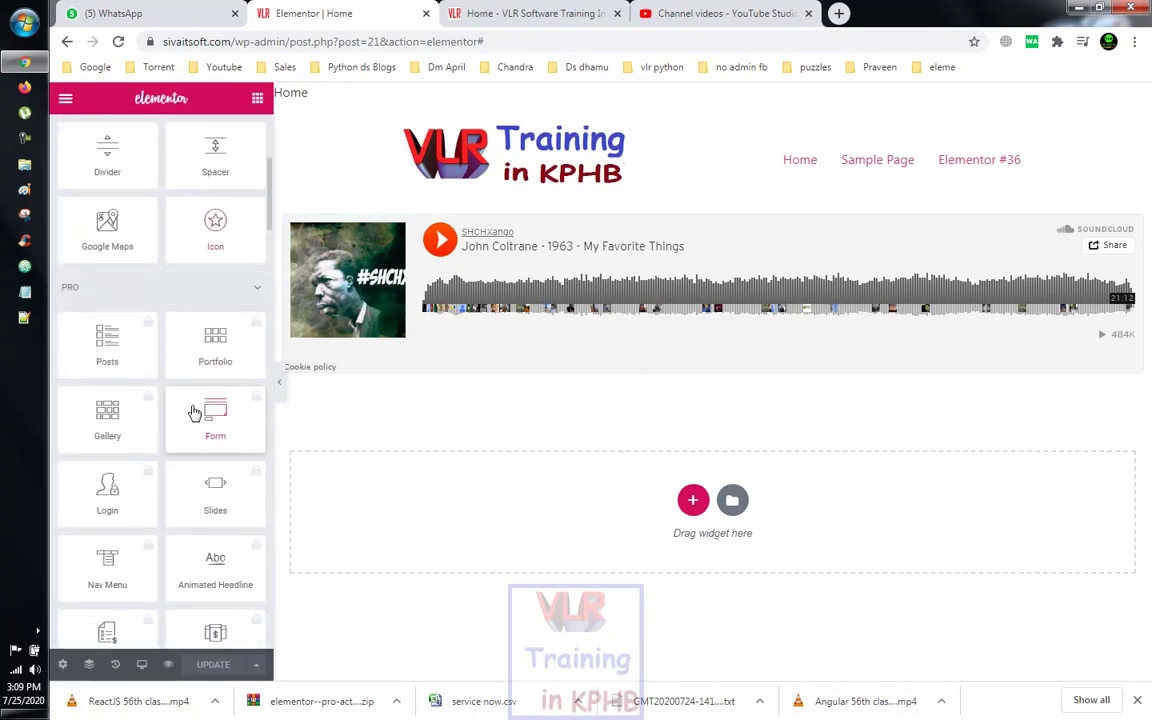
{"action": "scroll", "coordinate": [193, 412], "scroll_direction": "down", "scroll_amount": 5}
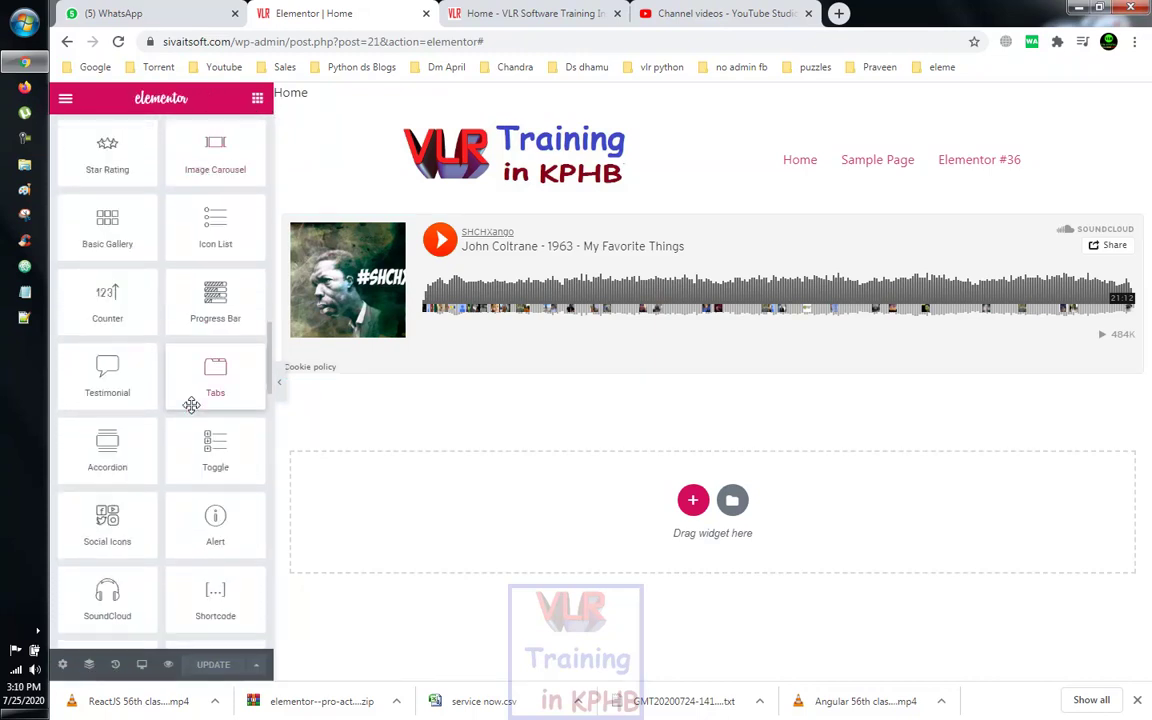
{"action": "scroll", "coordinate": [193, 408], "scroll_direction": "down", "scroll_amount": 2}
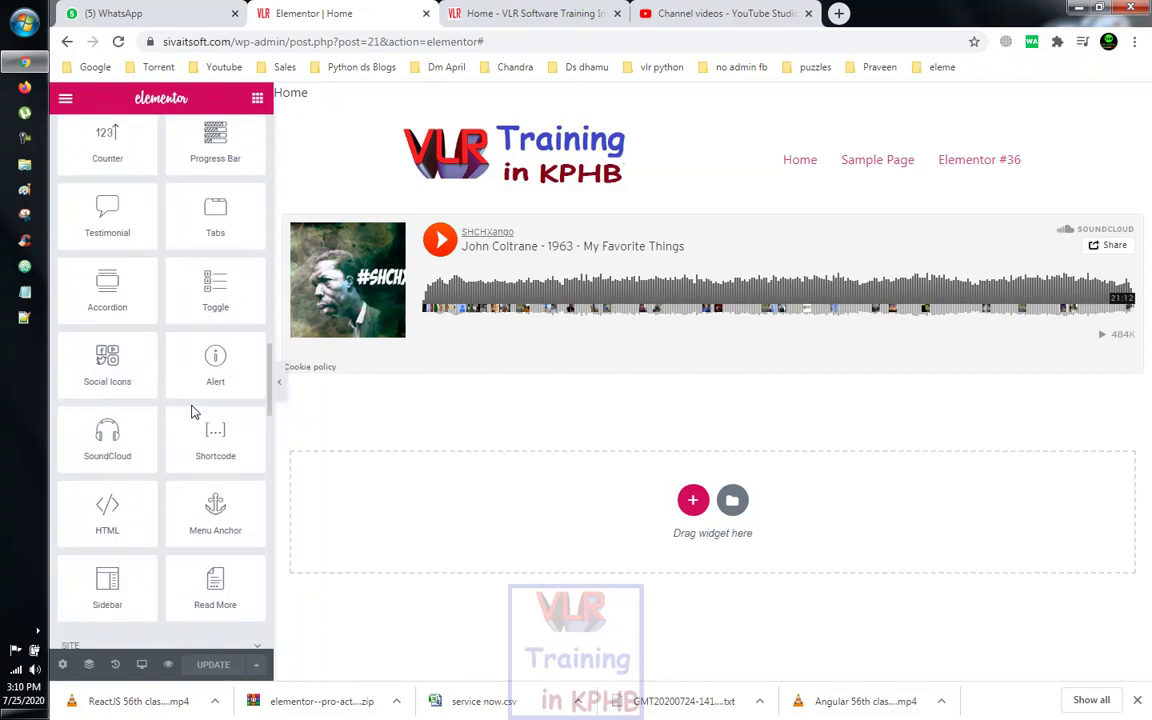
{"action": "scroll", "coordinate": [193, 411], "scroll_direction": "down", "scroll_amount": 1}
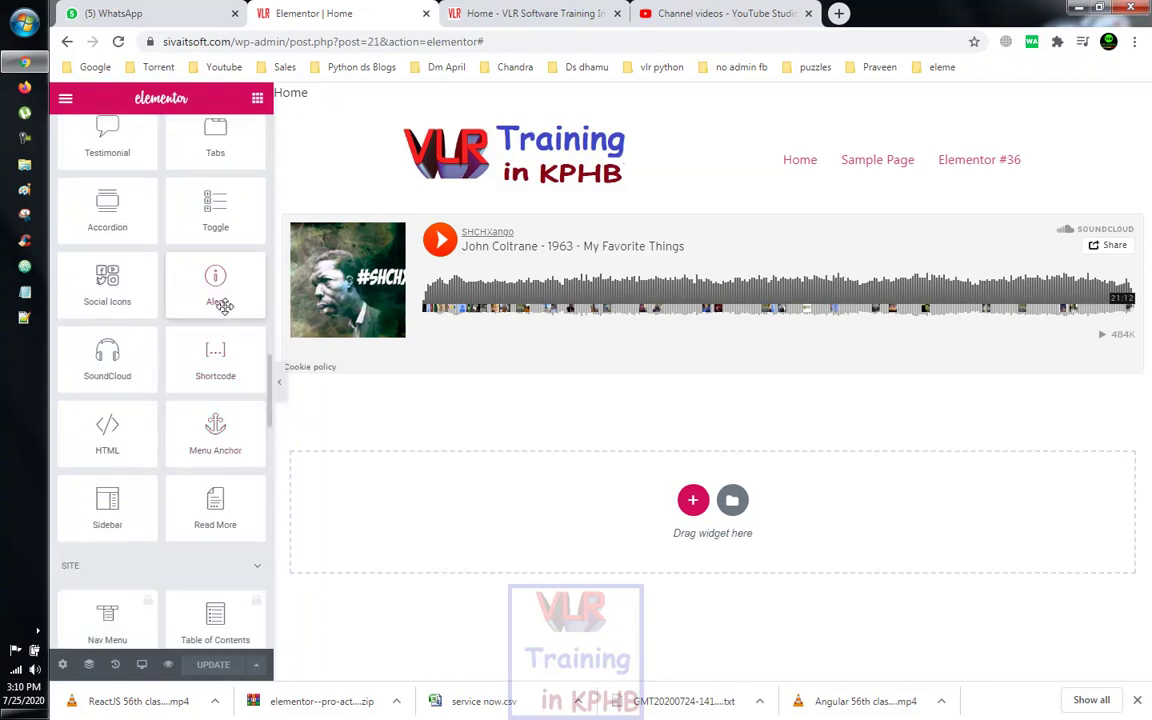
{"action": "left_click_drag", "start_coordinate": [218, 362], "coordinate": [686, 460]}
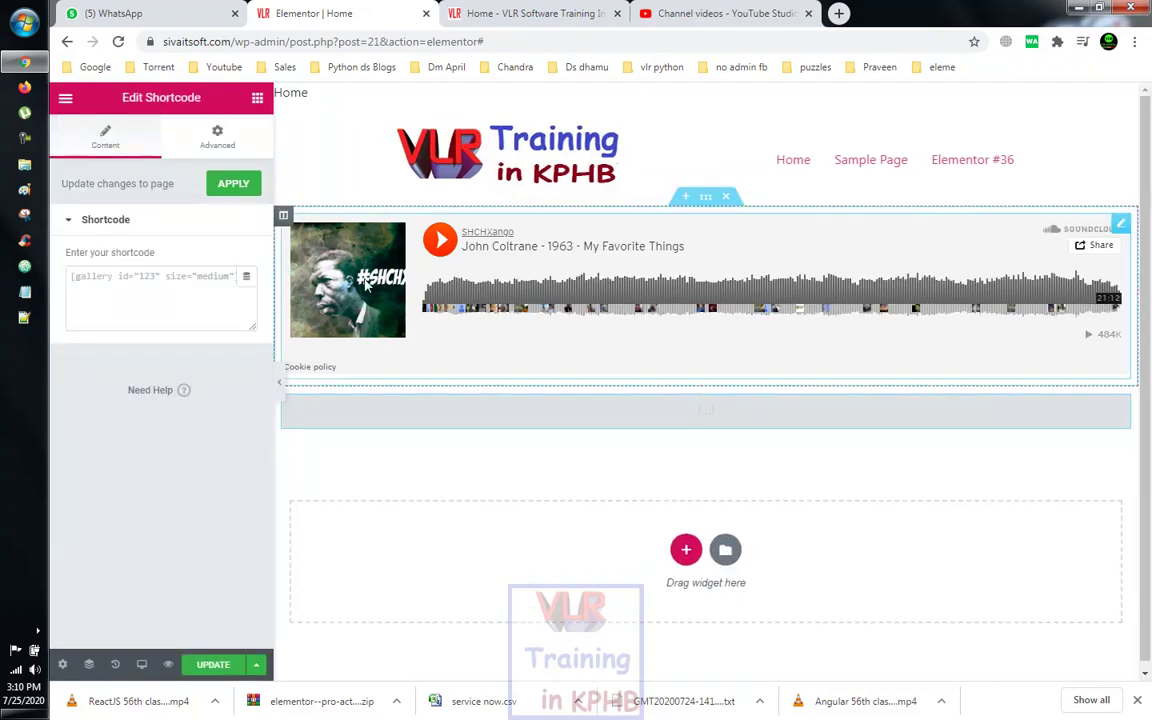
{"action": "left_click", "coordinate": [175, 281]}
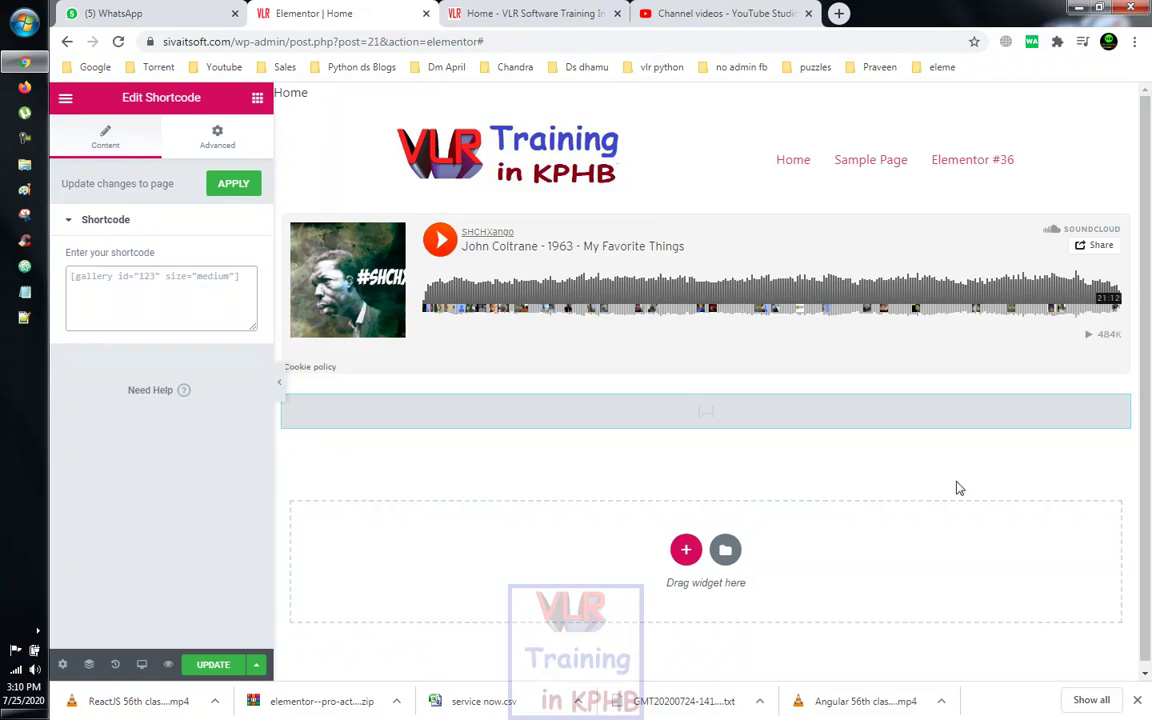
{"action": "scroll", "coordinate": [533, 358], "scroll_direction": "down", "scroll_amount": 1}
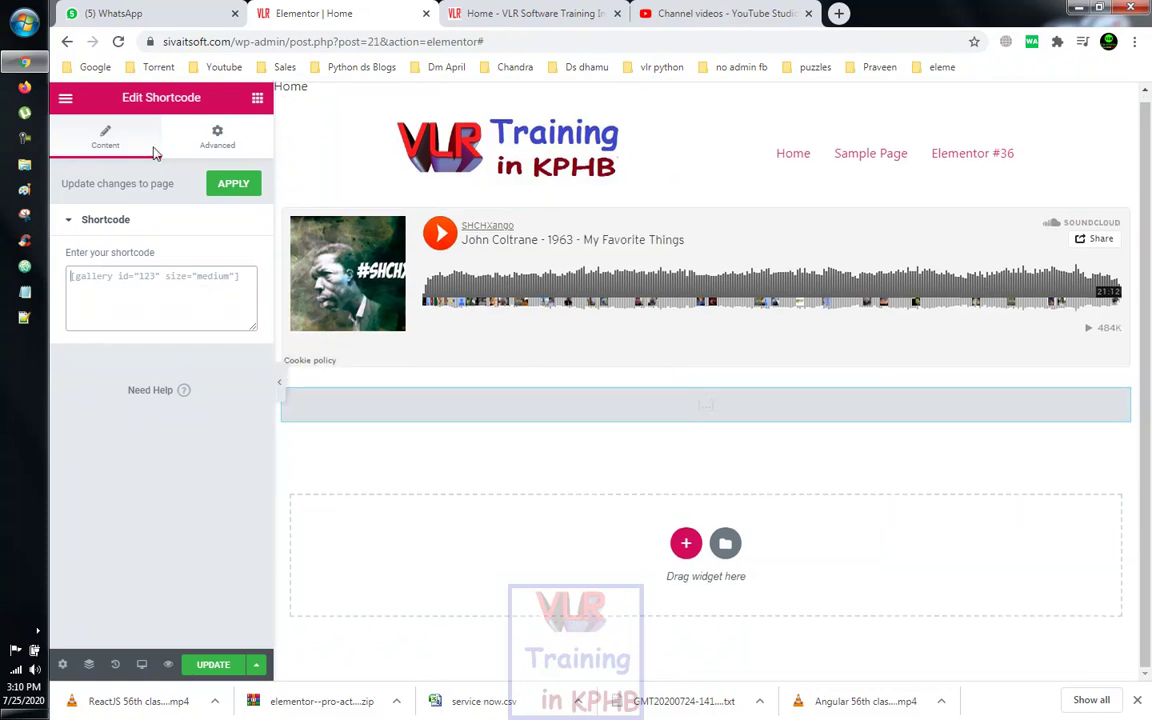
{"action": "left_click", "coordinate": [232, 184]}
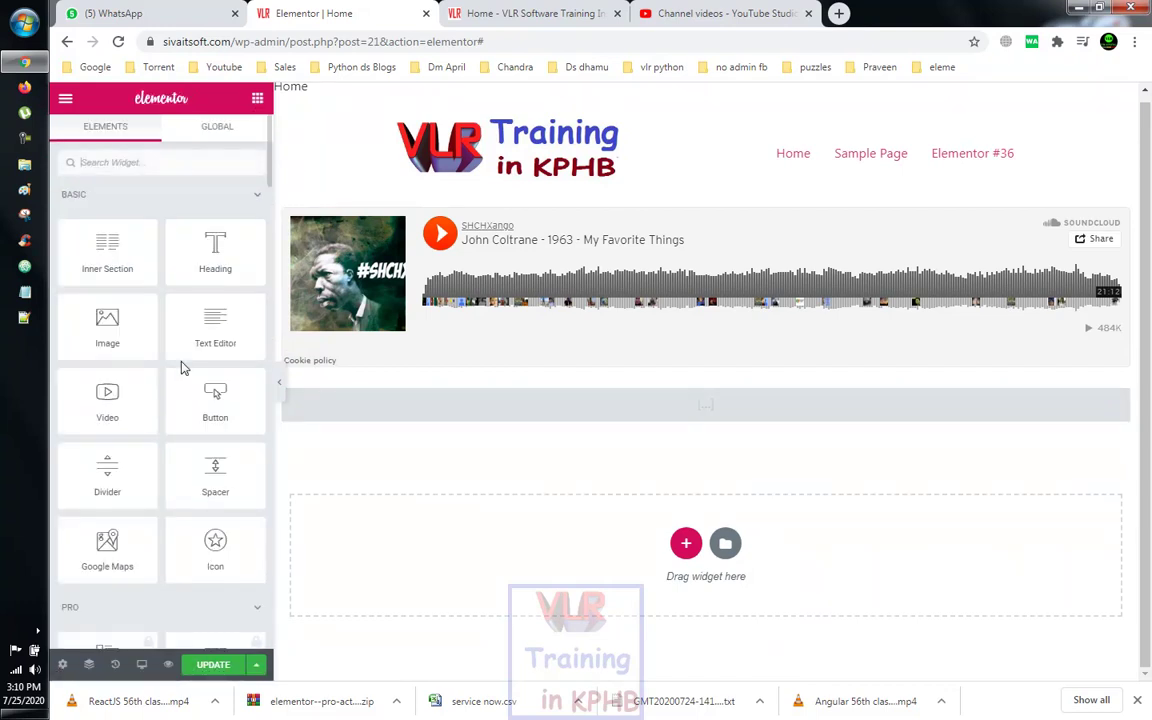
Add an HTML widget in a new section below the Shortcode widget
{"action": "scroll", "coordinate": [190, 420], "scroll_direction": "down", "scroll_amount": 1}
{"action": "scroll", "coordinate": [150, 480], "scroll_direction": "down", "scroll_amount": 3}
{"action": "scroll", "coordinate": [120, 510], "scroll_direction": "down", "scroll_amount": 6}
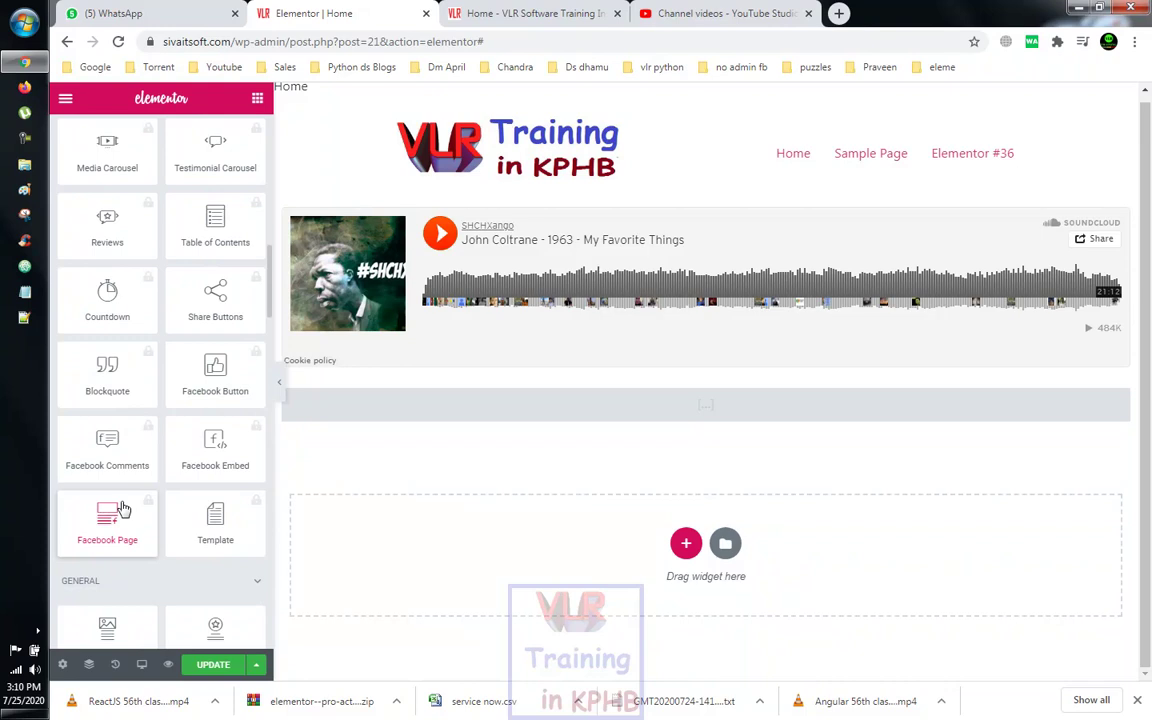
{"action": "scroll", "coordinate": [120, 510], "scroll_direction": "down", "scroll_amount": 5}
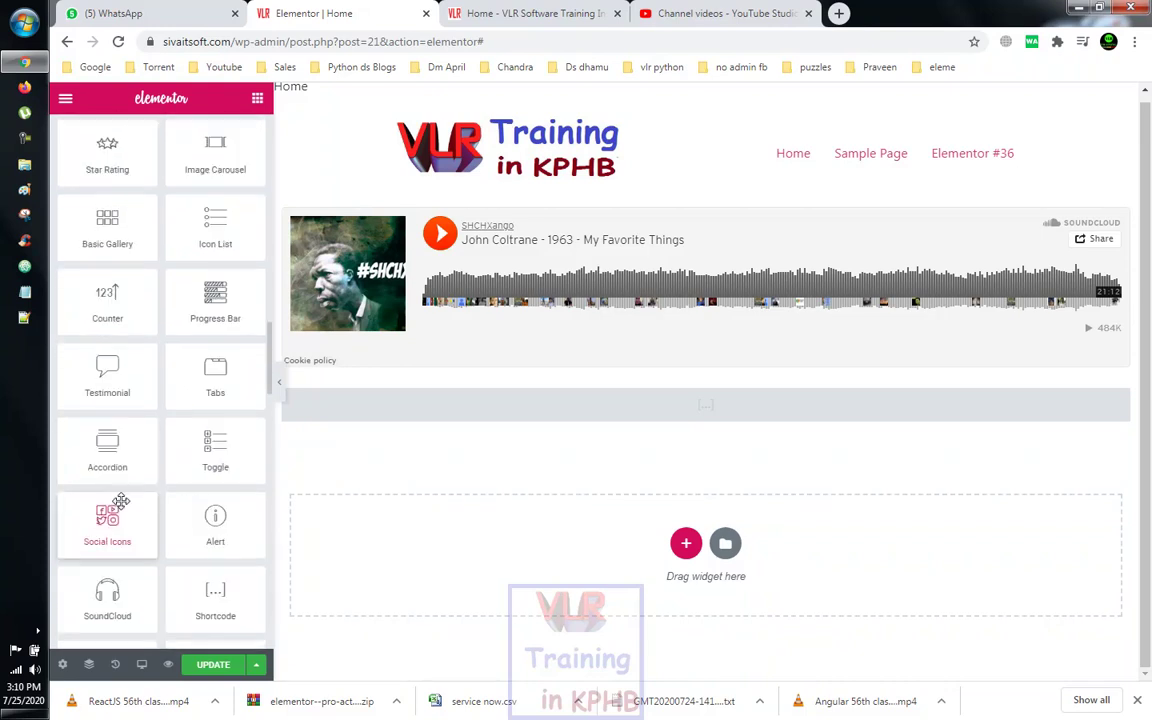
{"action": "scroll", "coordinate": [195, 440], "scroll_direction": "down", "scroll_amount": 2}
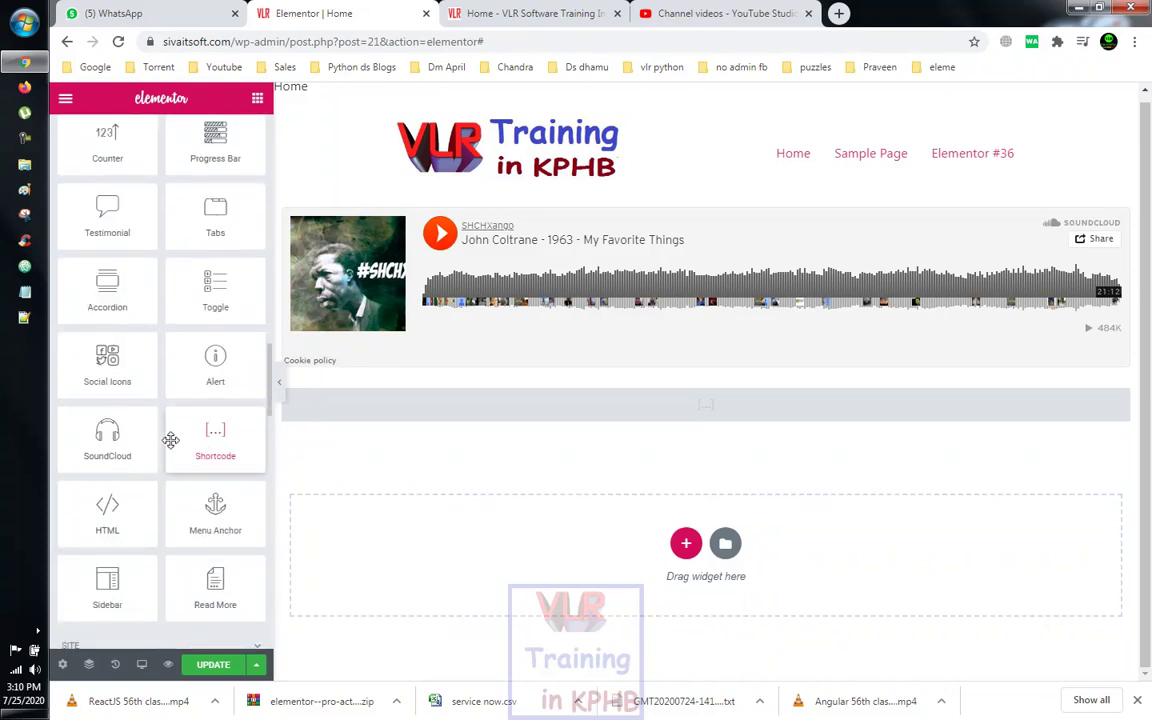
{"action": "left_click_drag", "start_coordinate": [107, 512], "coordinate": [636, 537]}
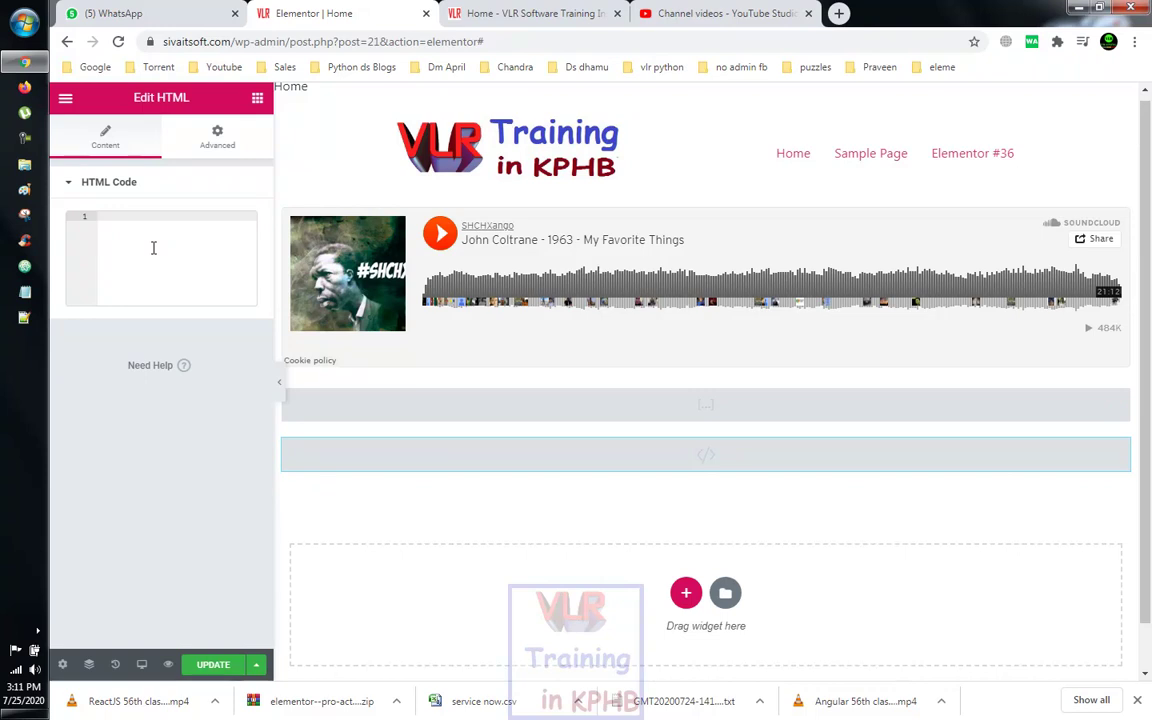
Enter the code <h1>hi</h1> in the HTML widget, removing the duplicate closing tag
{"action": "type", "text": "<h1"}
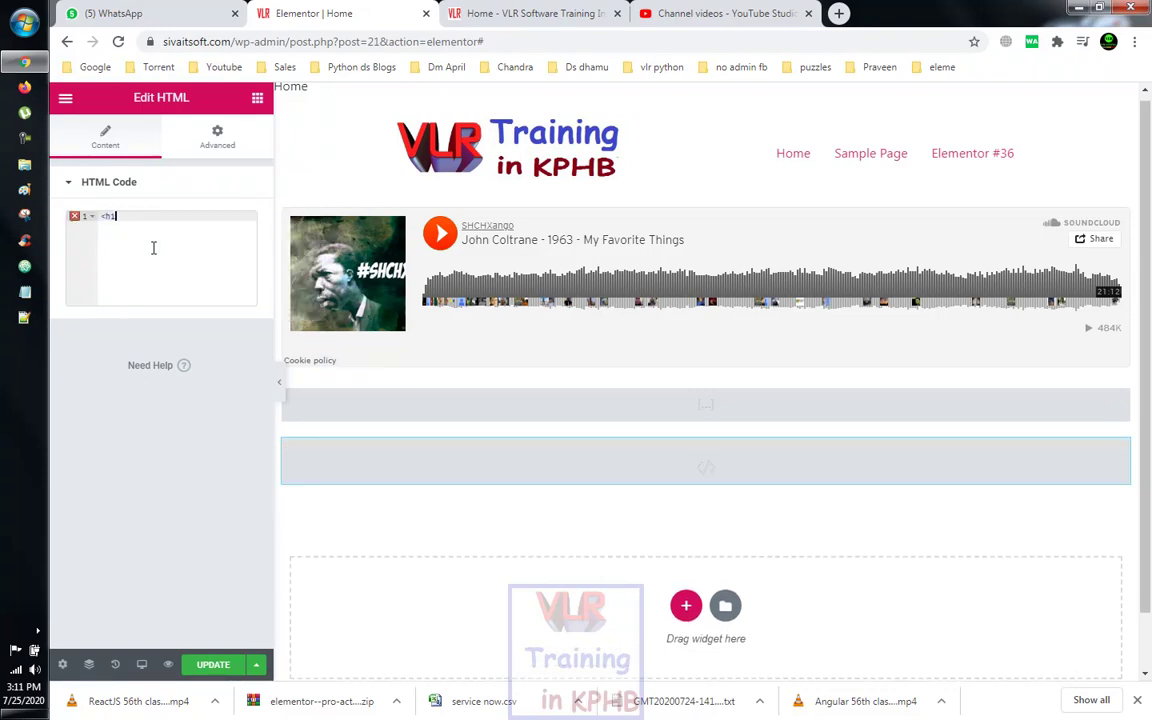
{"action": "type", "text": ">hi"}
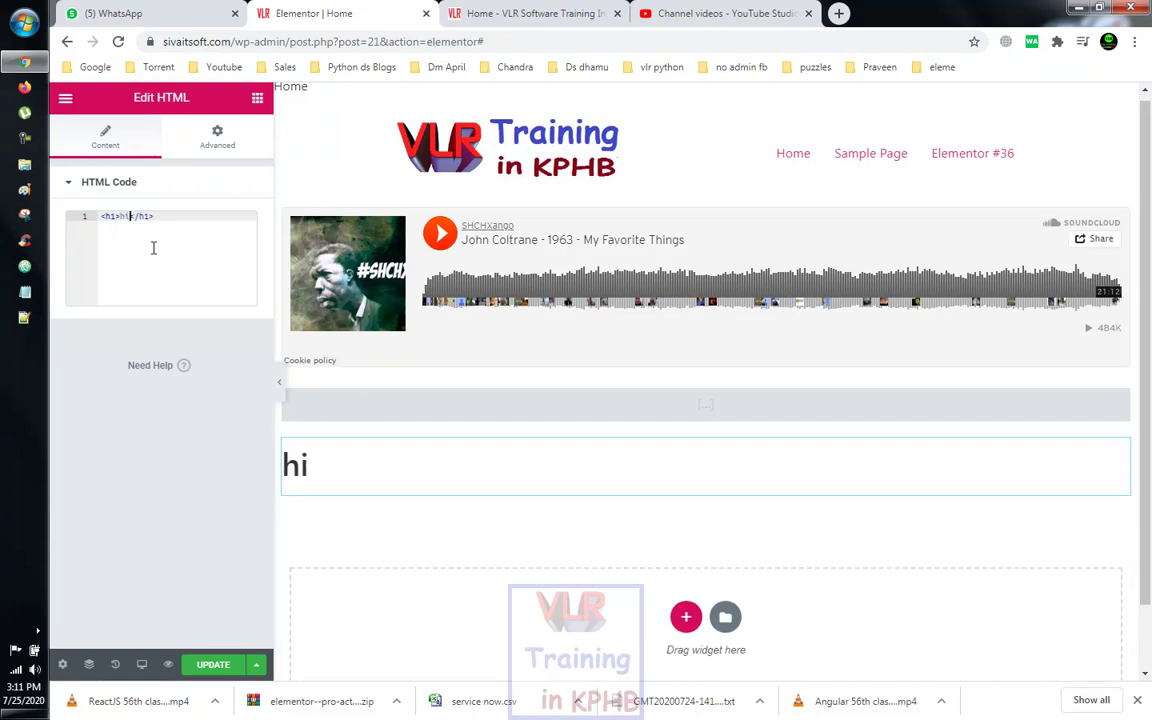
{"action": "type", "text": "</h1>"}
{"action": "scroll", "coordinate": [590, 508], "scroll_direction": "down", "scroll_amount": 1}
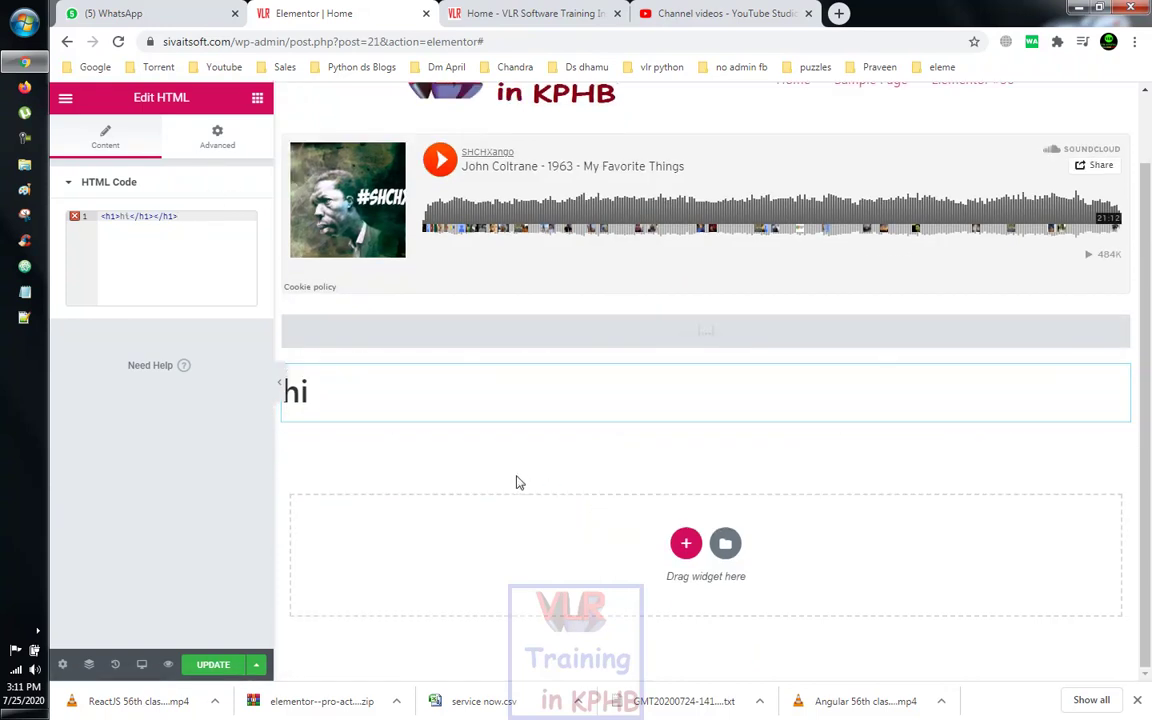
{"action": "mouse_move", "coordinate": [75, 220]}
{"action": "key", "text": "BackSpace"}
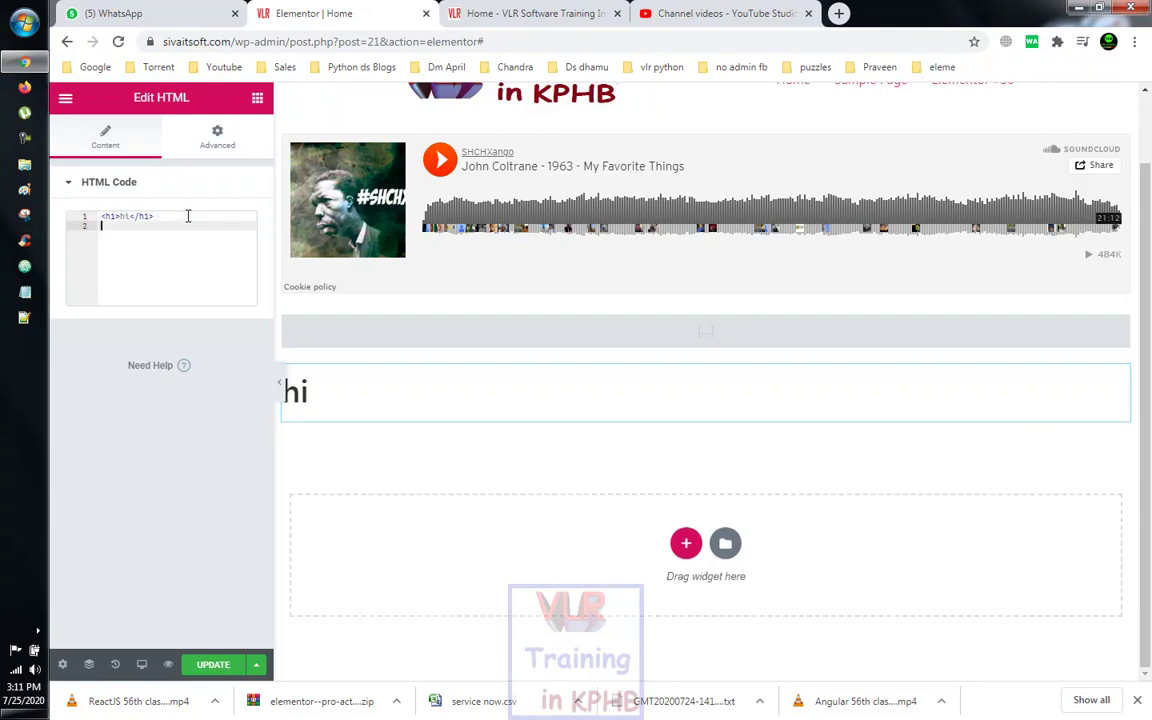
Add an empty paragraph <p></p> on the second line of the HTML widget's code
{"action": "key", "text": "Return"}
{"action": "type", "text": "p"}
{"action": "key", "text": "Return"}
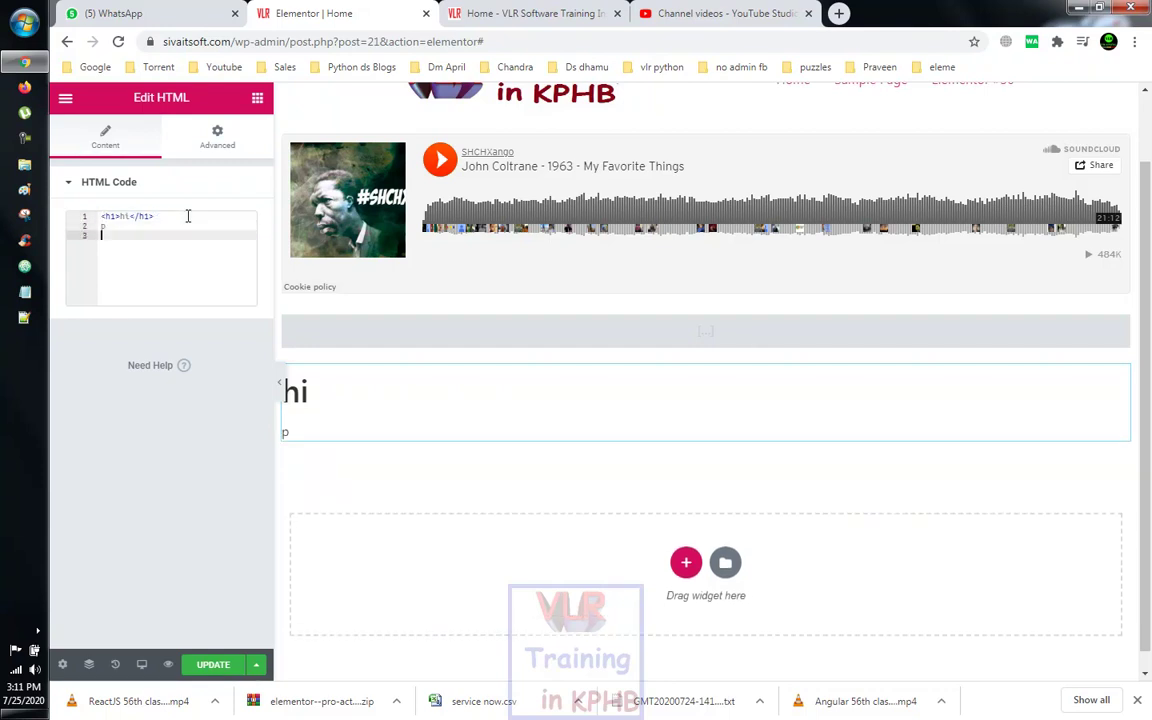
{"action": "key", "text": "BackSpace"}
{"action": "key", "text": "BackSpace"}
{"action": "type", "text": "<p>"}
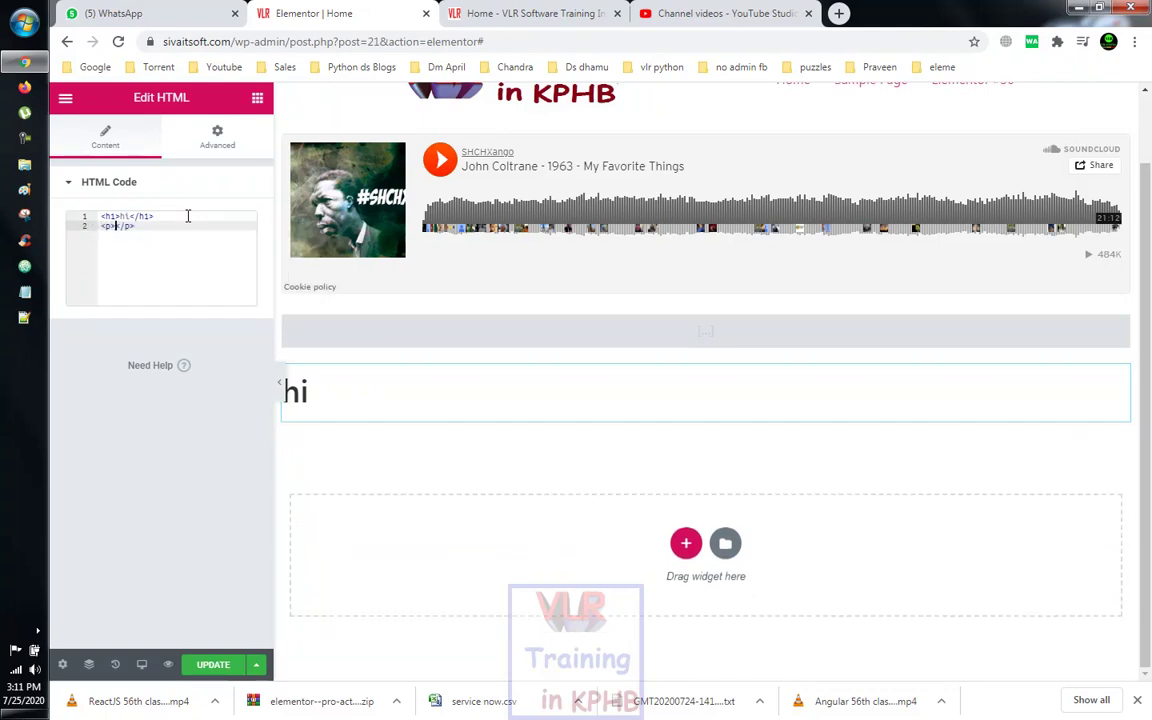
{"action": "type", "text": "b"}
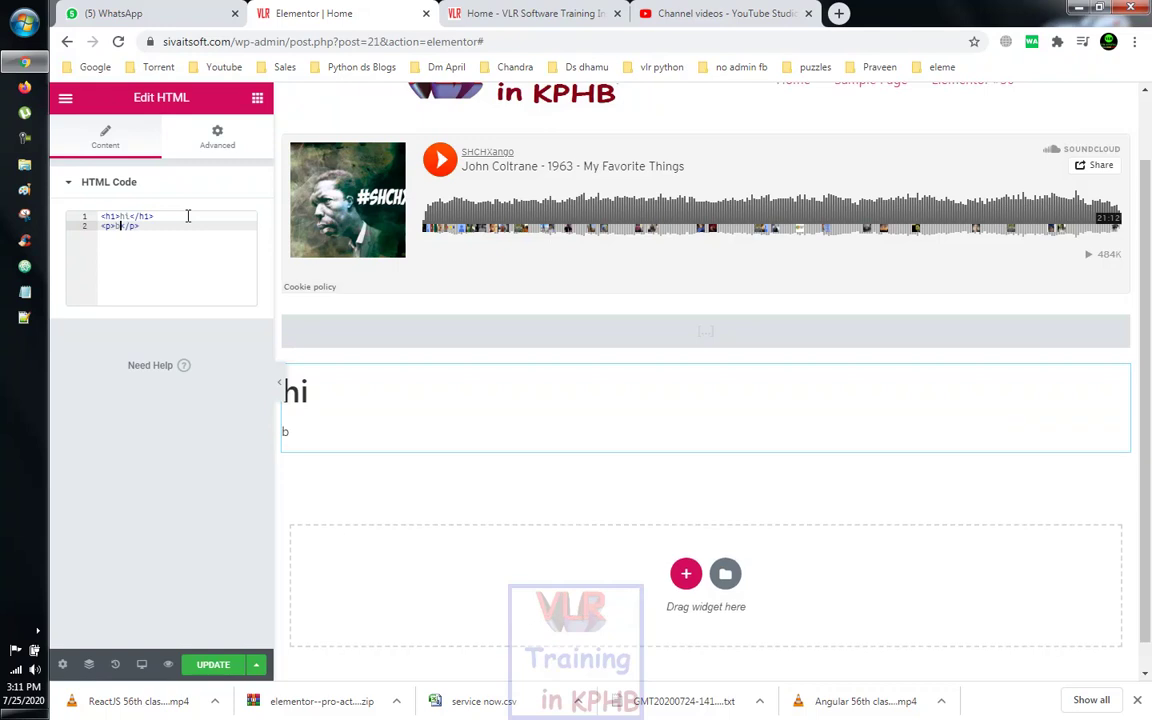
{"action": "key", "text": "BackSpace"}
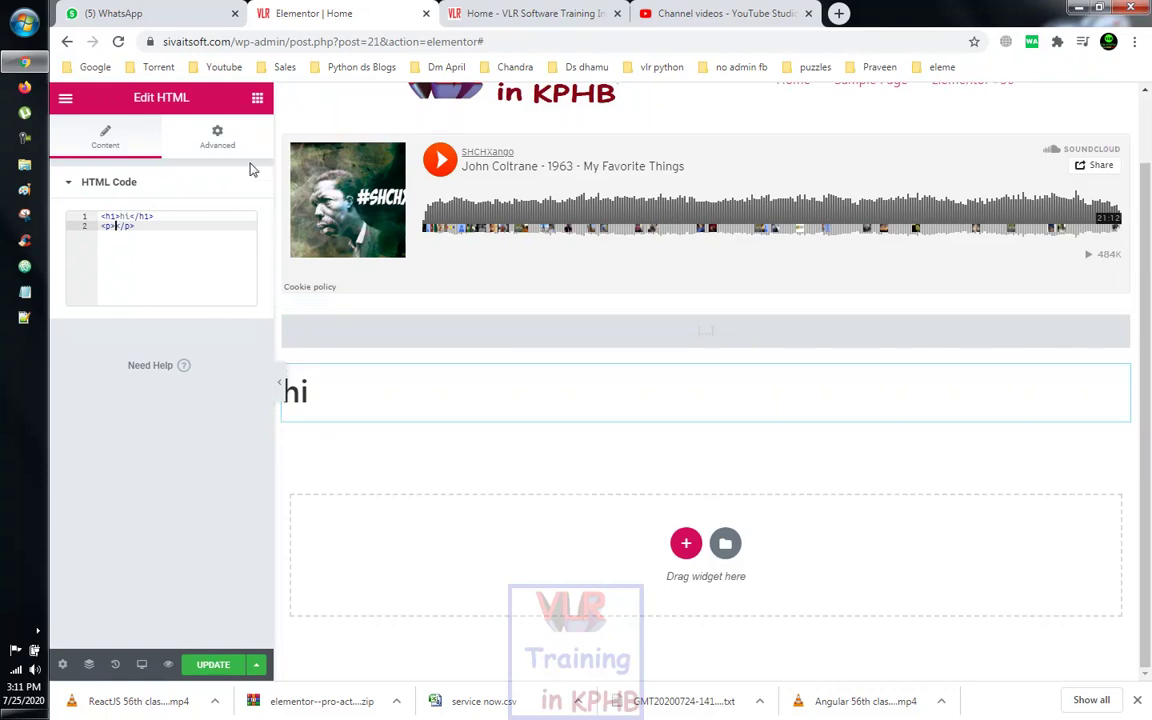
Add a Read More widget in a new section below the HTML widget
{"action": "left_click", "coordinate": [257, 97]}
{"action": "scroll", "coordinate": [235, 437], "scroll_direction": "down", "scroll_amount": 2}
{"action": "scroll", "coordinate": [235, 437], "scroll_direction": "down", "scroll_amount": 10}
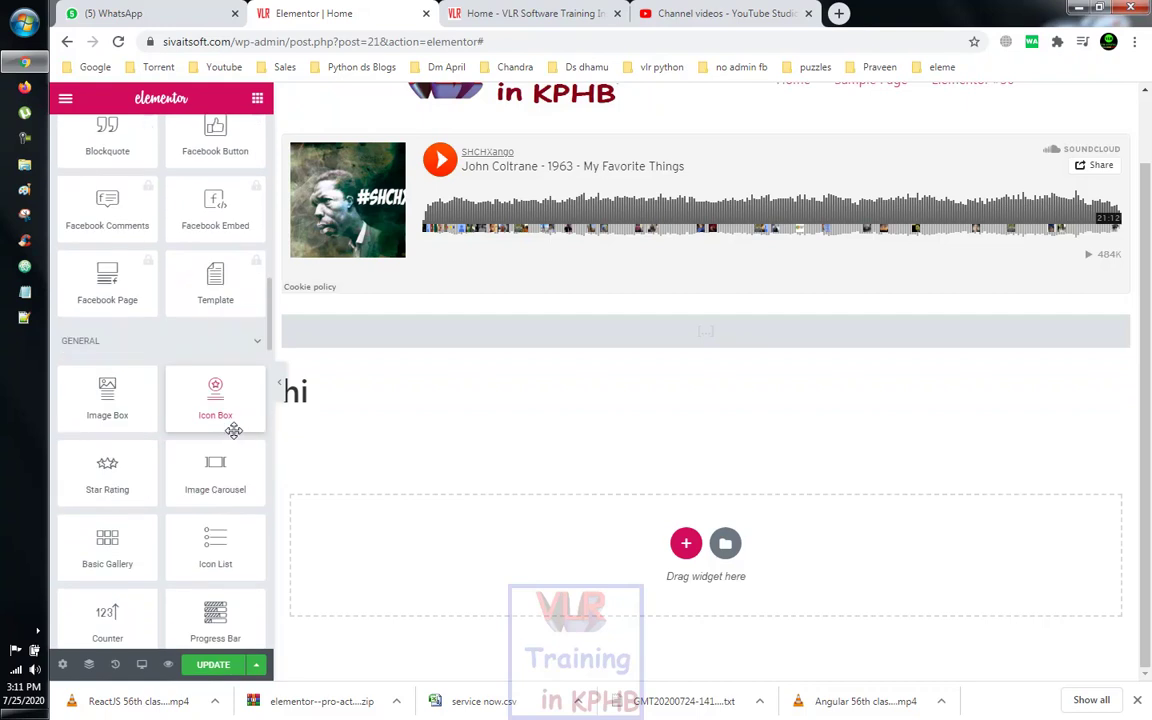
{"action": "scroll", "coordinate": [233, 430], "scroll_direction": "down", "scroll_amount": 5}
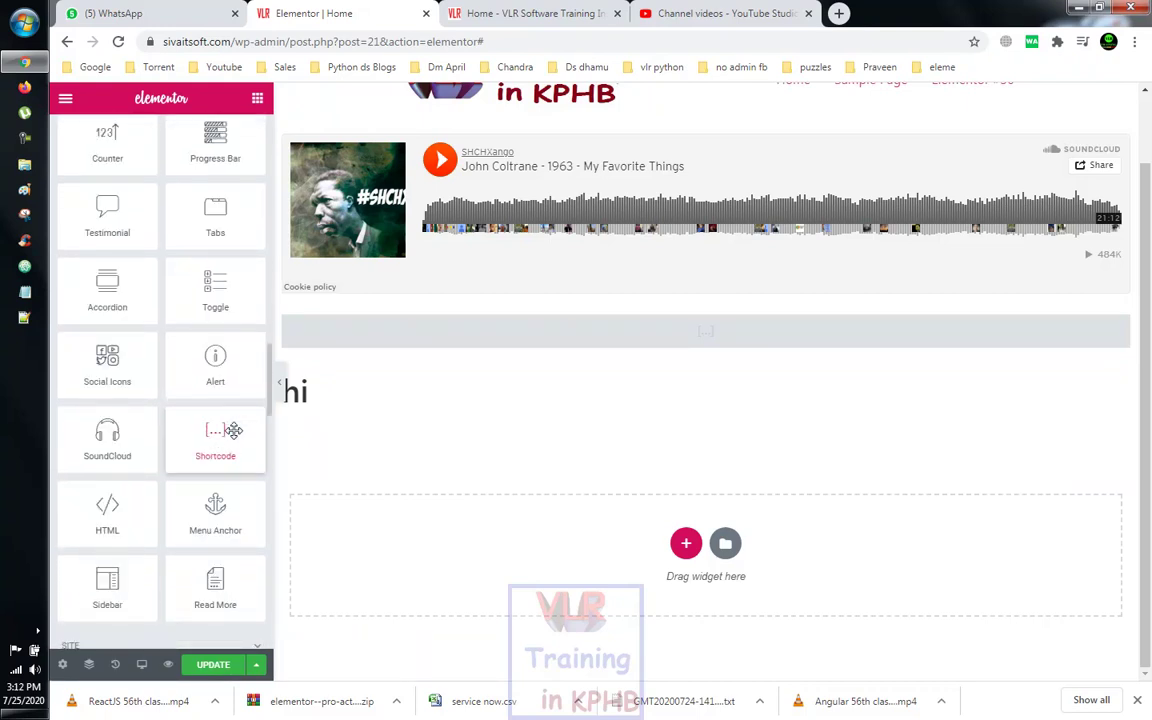
{"action": "scroll", "coordinate": [233, 430], "scroll_direction": "down", "scroll_amount": 1}
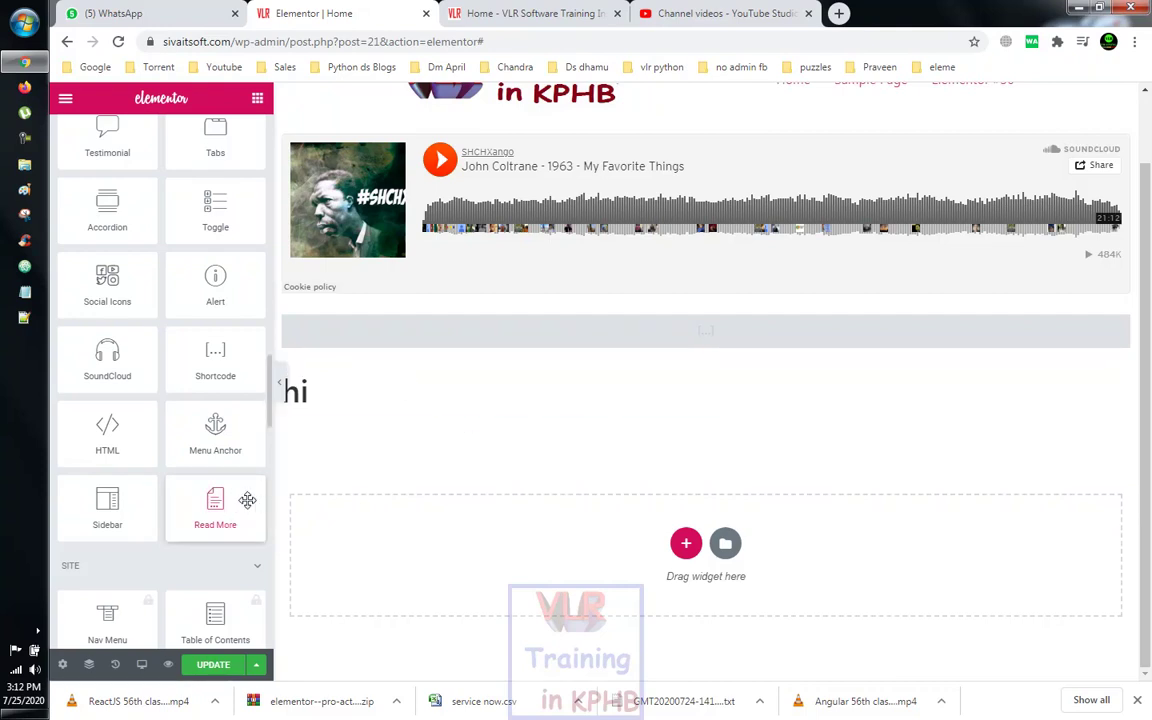
{"action": "scroll", "coordinate": [600, 420], "scroll_direction": "up", "scroll_amount": 1}
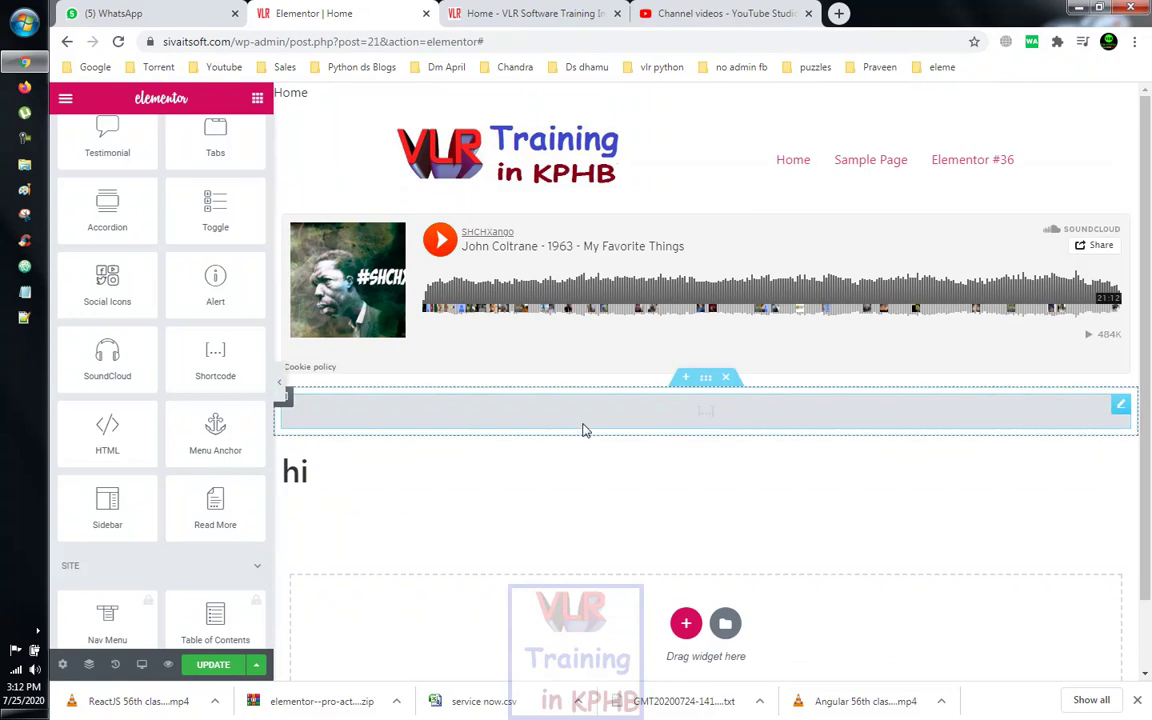
{"action": "scroll", "coordinate": [588, 427], "scroll_direction": "down", "scroll_amount": 1}
{"action": "left_click_drag", "start_coordinate": [212, 505], "coordinate": [692, 507]}
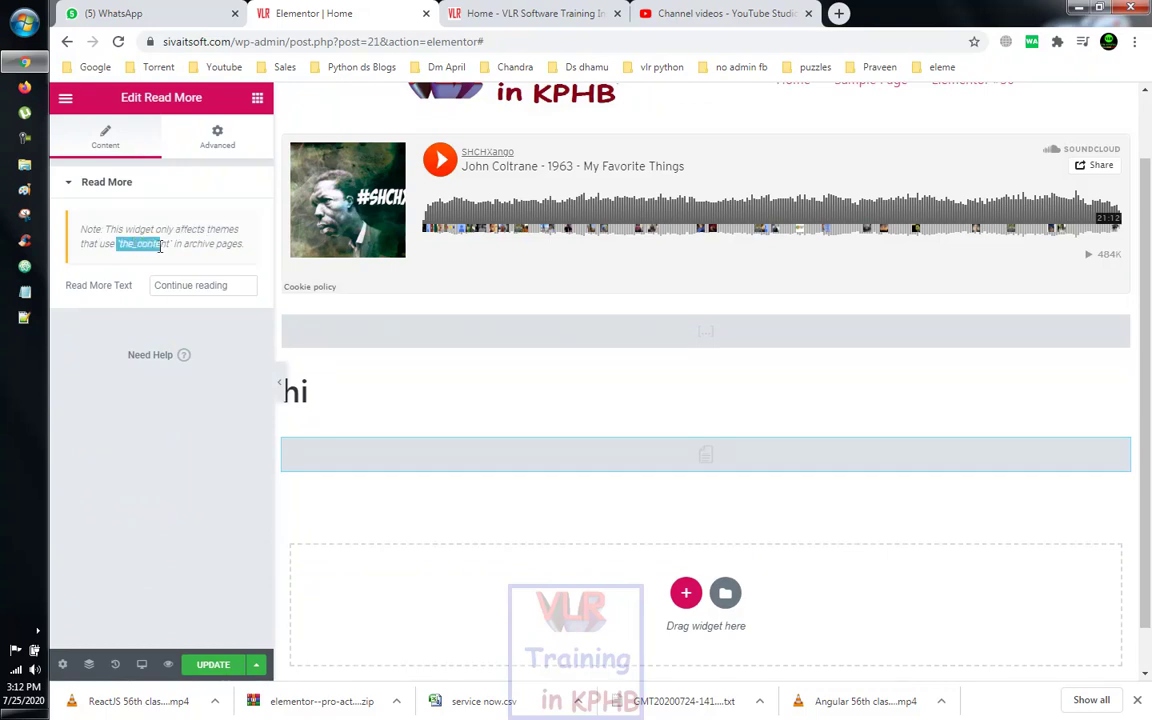
{"action": "left_click", "coordinate": [240, 243]}
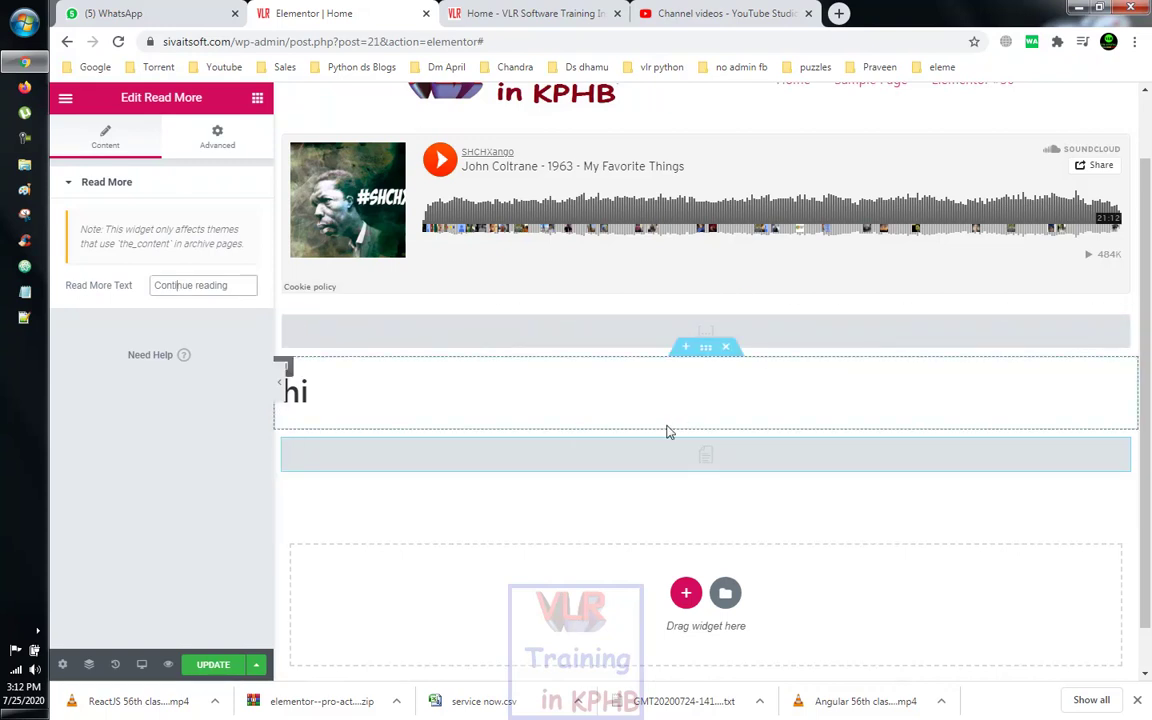
{"action": "scroll", "coordinate": [567, 447], "scroll_direction": "up", "scroll_amount": 1}
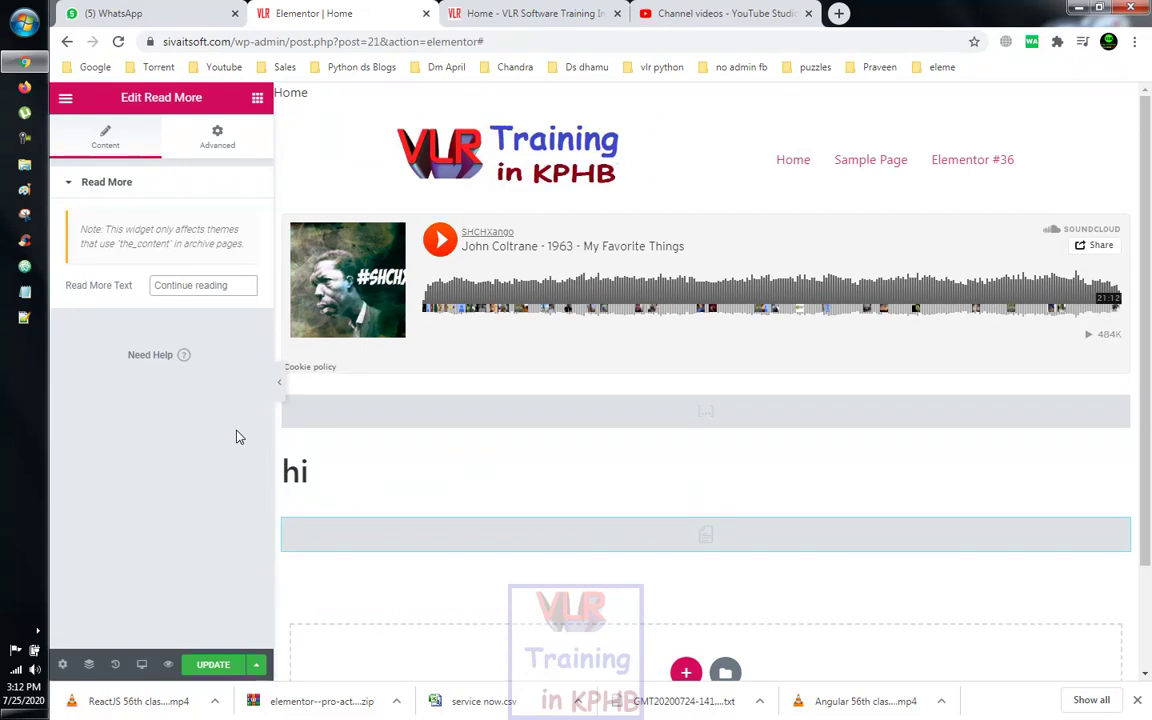
Look through the Site, WooCommerce and WordPress widget categories and review the sections on the Home page
{"action": "left_click", "coordinate": [257, 97]}
{"action": "scroll", "coordinate": [167, 415], "scroll_direction": "down", "scroll_amount": 15}
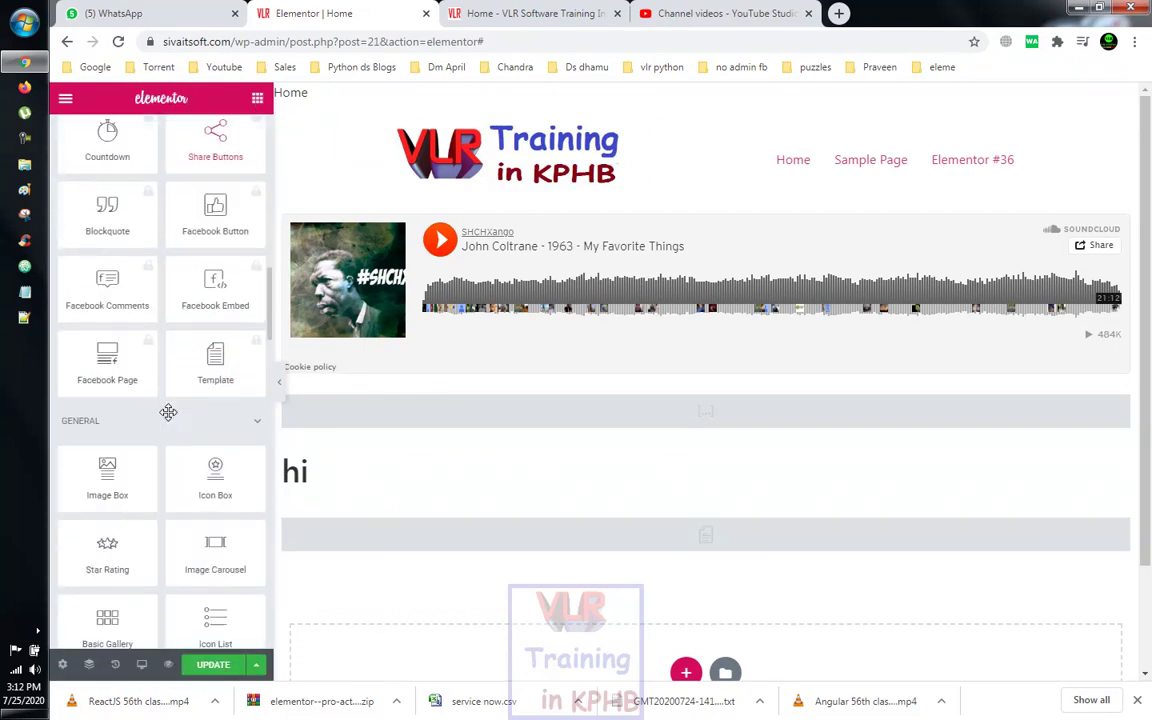
{"action": "scroll", "coordinate": [169, 419], "scroll_direction": "down", "scroll_amount": 15}
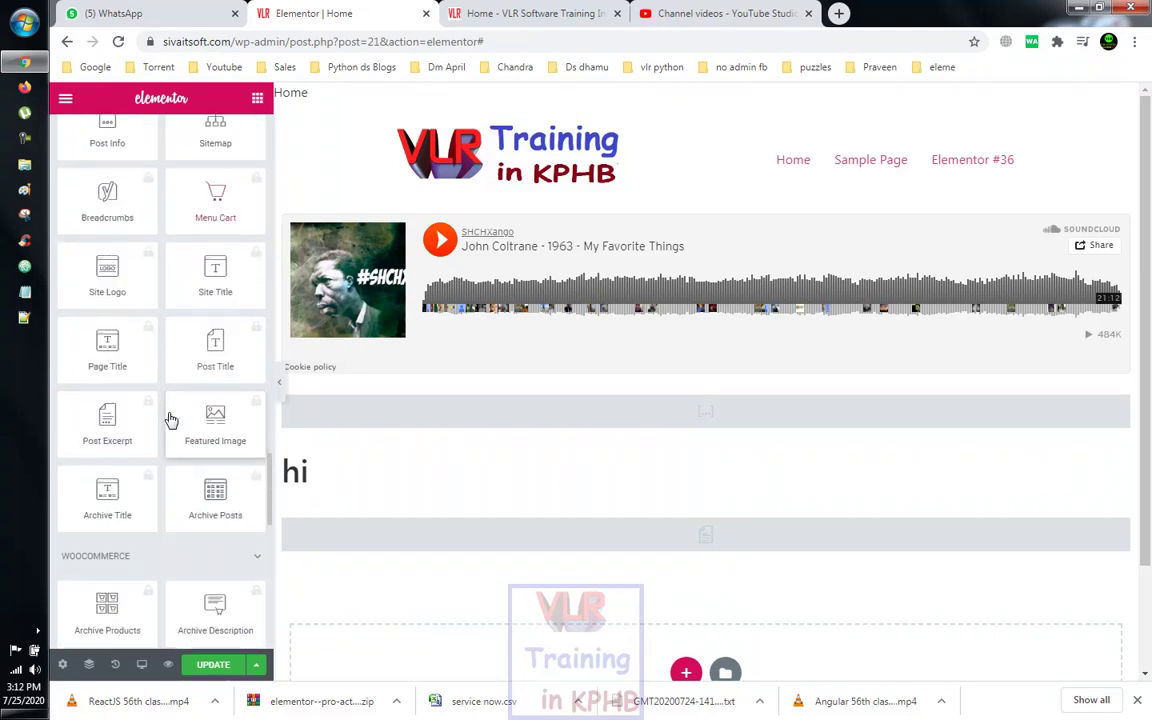
{"action": "scroll", "coordinate": [170, 420], "scroll_direction": "down", "scroll_amount": 3}
{"action": "scroll", "coordinate": [171, 420], "scroll_direction": "down", "scroll_amount": 5}
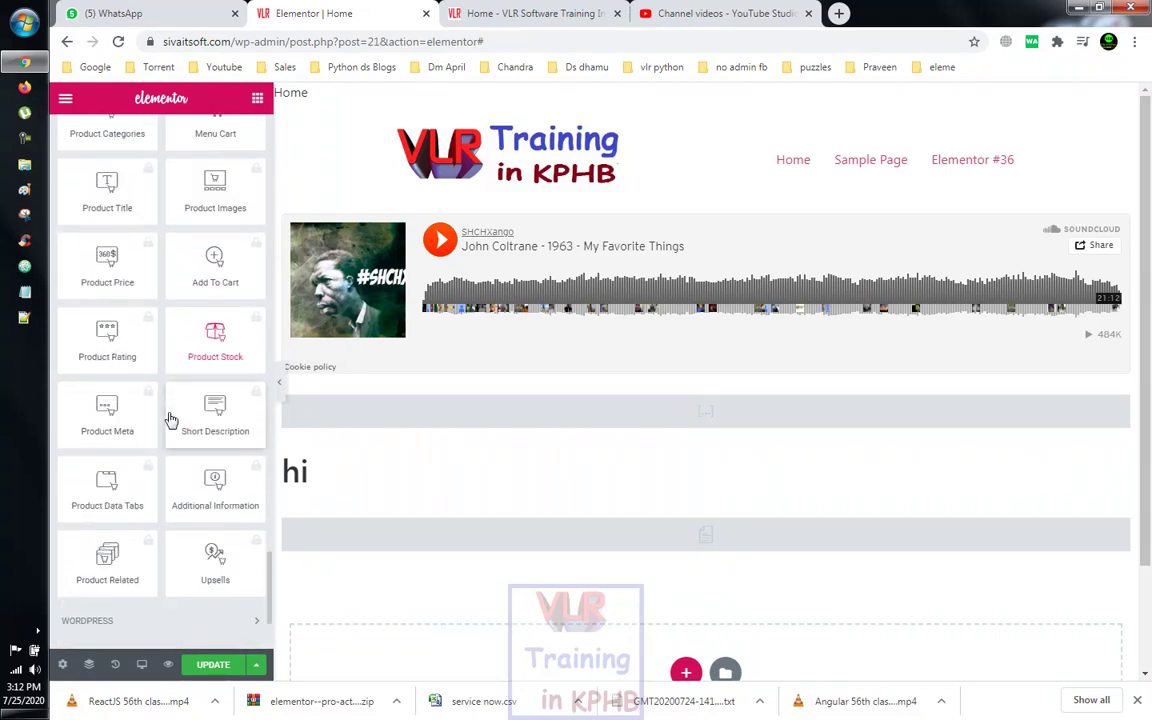
{"action": "scroll", "coordinate": [171, 420], "scroll_direction": "up", "scroll_amount": 12}
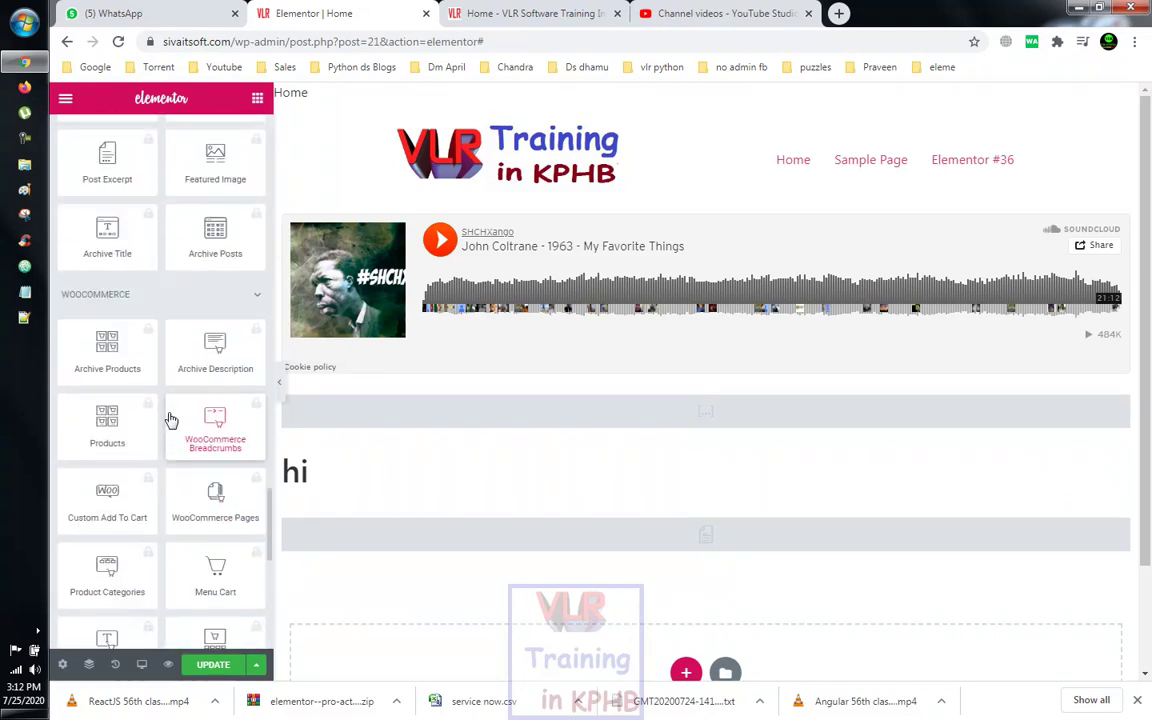
{"action": "scroll", "coordinate": [171, 420], "scroll_direction": "up", "scroll_amount": 5}
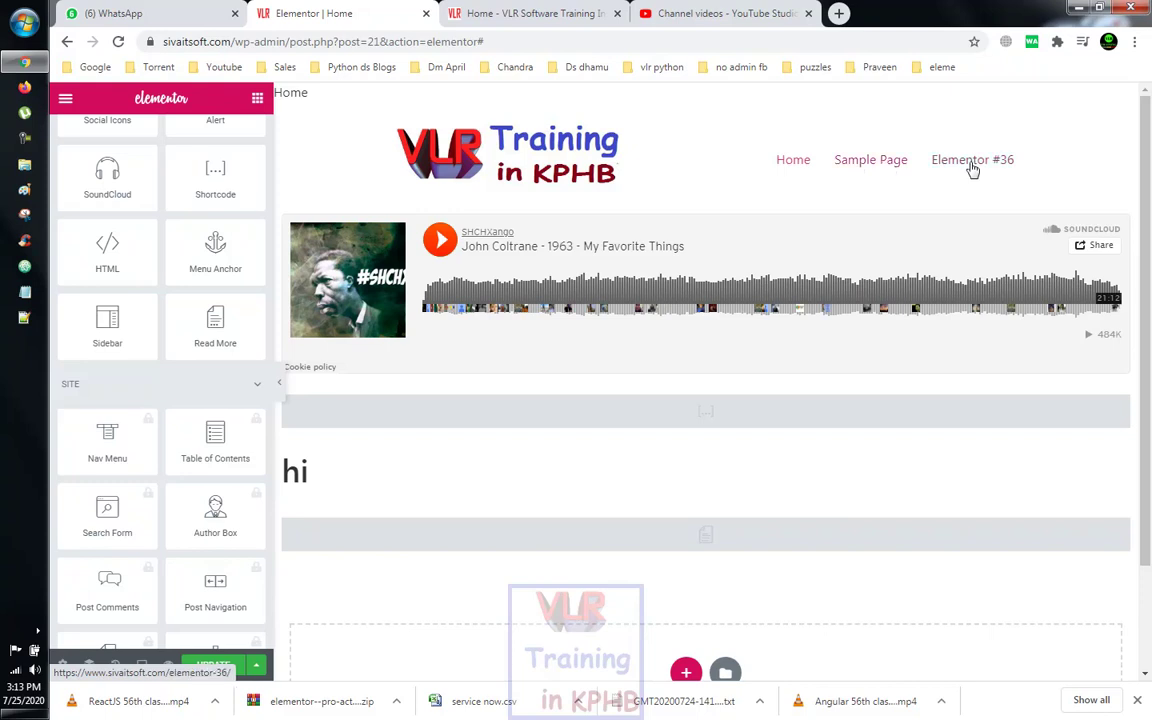
{"action": "scroll", "coordinate": [820, 427], "scroll_direction": "down", "scroll_amount": 2}
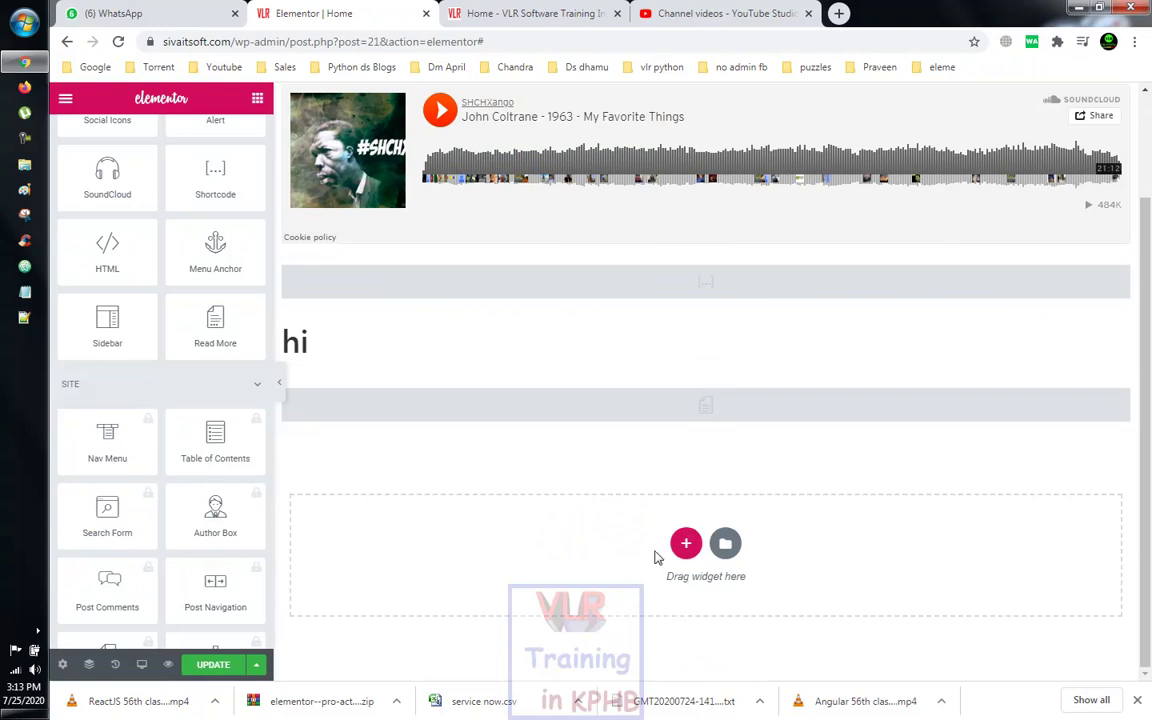
{"action": "scroll", "coordinate": [688, 490], "scroll_direction": "up", "scroll_amount": 2}
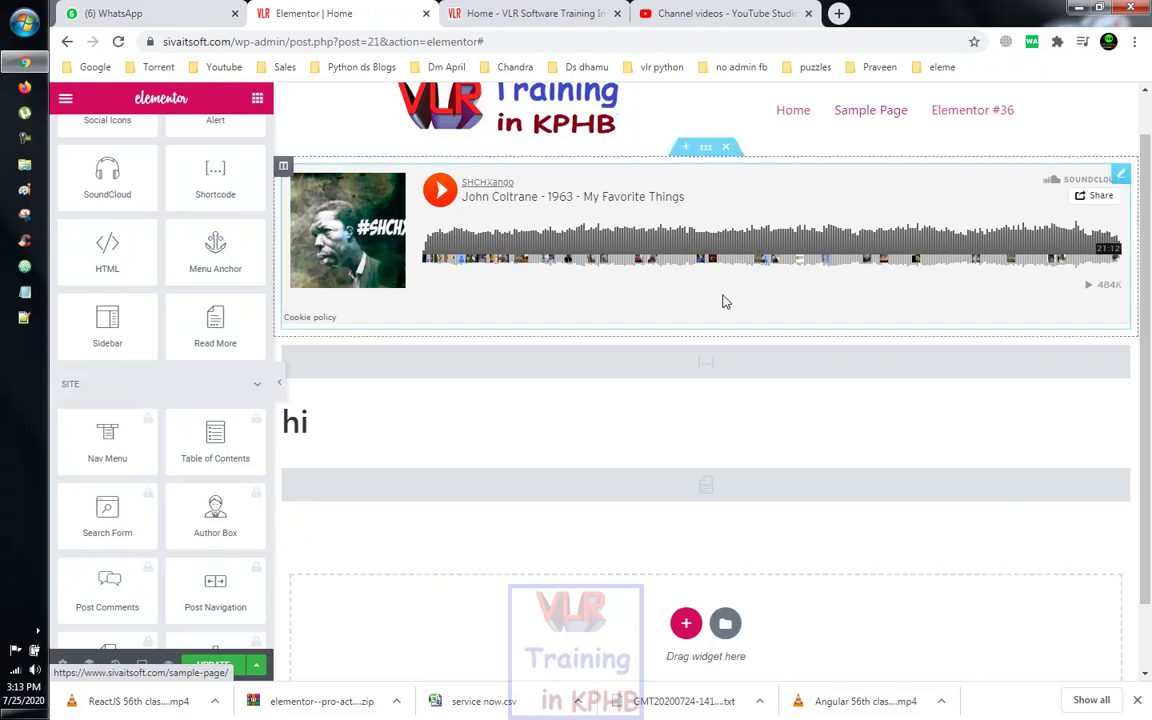
{"action": "scroll", "coordinate": [725, 442], "scroll_direction": "down", "scroll_amount": 2}
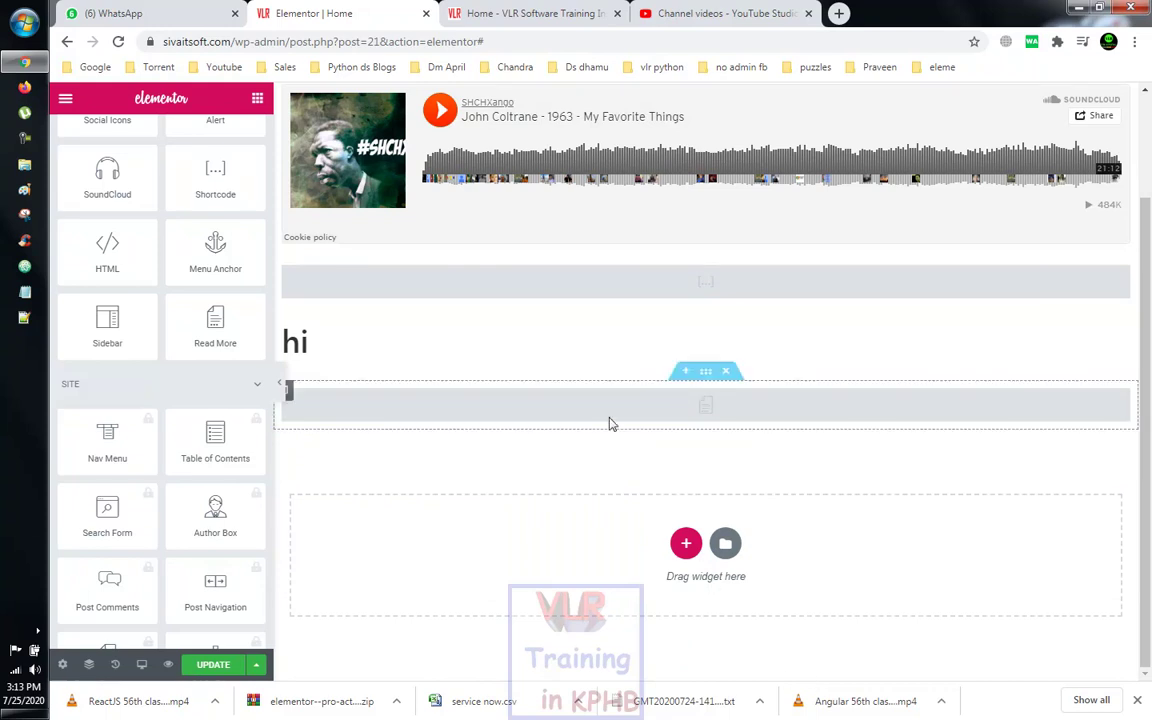
{"action": "scroll", "coordinate": [609, 419], "scroll_direction": "up", "scroll_amount": 2}
{"action": "scroll", "coordinate": [391, 350], "scroll_direction": "down", "scroll_amount": 2}
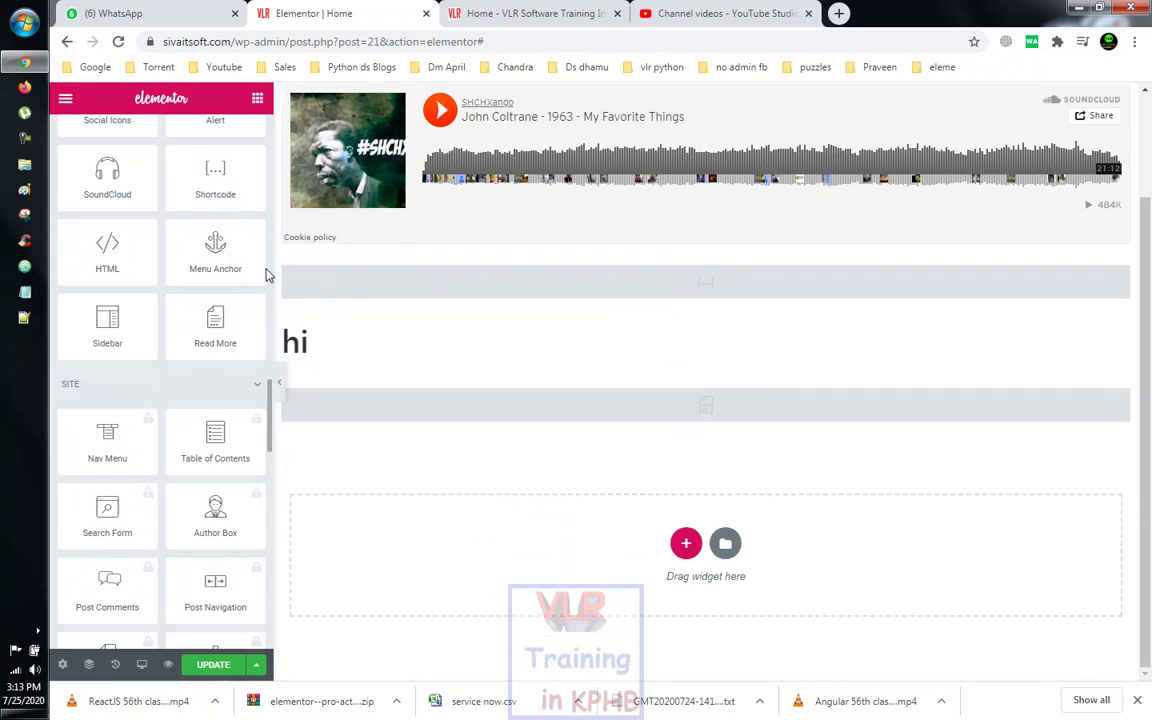
Add a Text Editor widget in a new section below the Read More widget
{"action": "scroll", "coordinate": [218, 303], "scroll_direction": "up", "scroll_amount": 4}
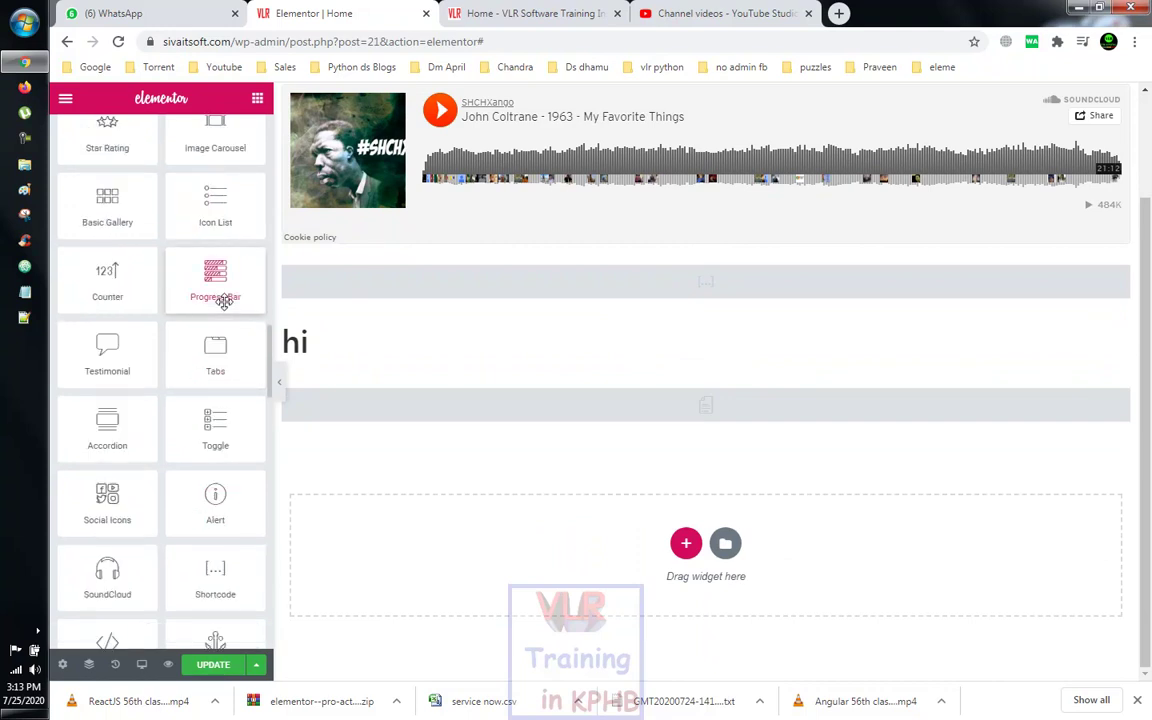
{"action": "scroll", "coordinate": [190, 230], "scroll_direction": "up", "scroll_amount": 3}
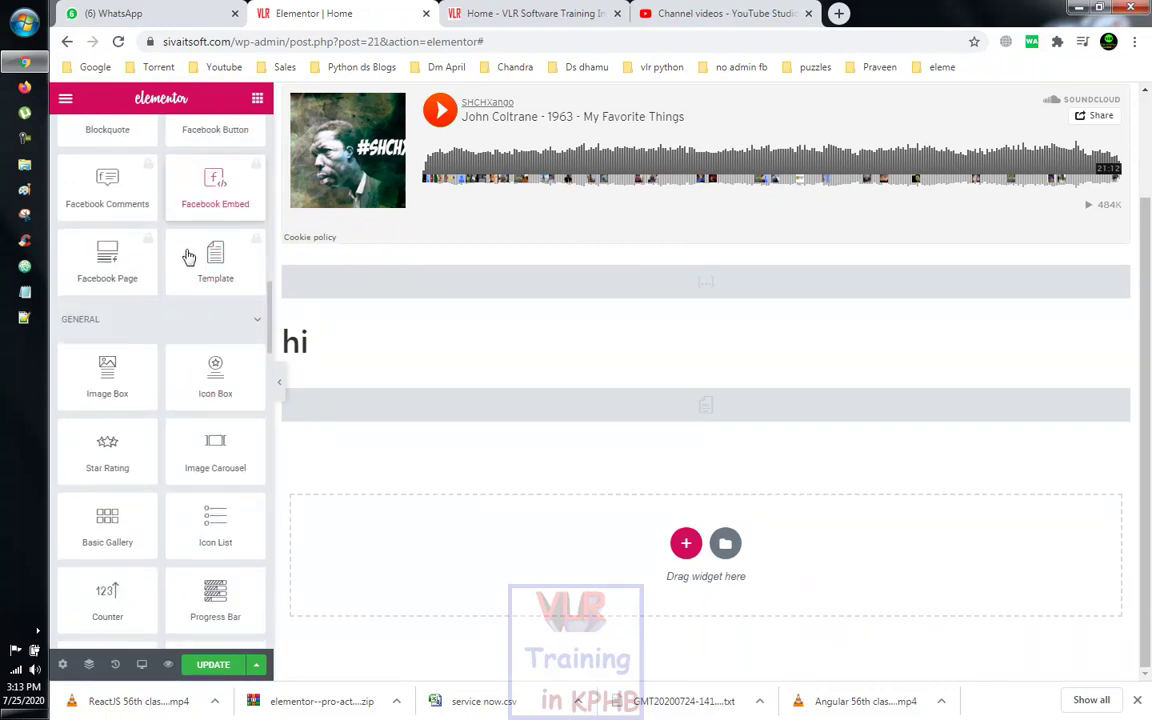
{"action": "scroll", "coordinate": [187, 247], "scroll_direction": "up", "scroll_amount": 10}
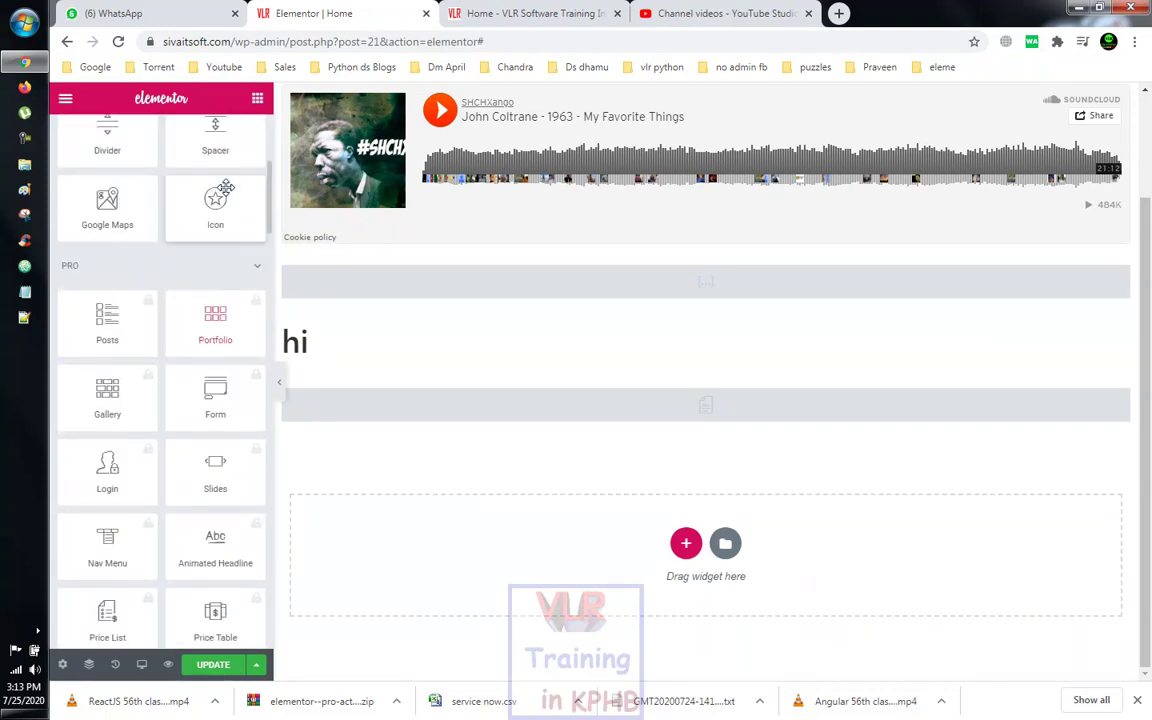
{"action": "scroll", "coordinate": [227, 190], "scroll_direction": "up", "scroll_amount": 4}
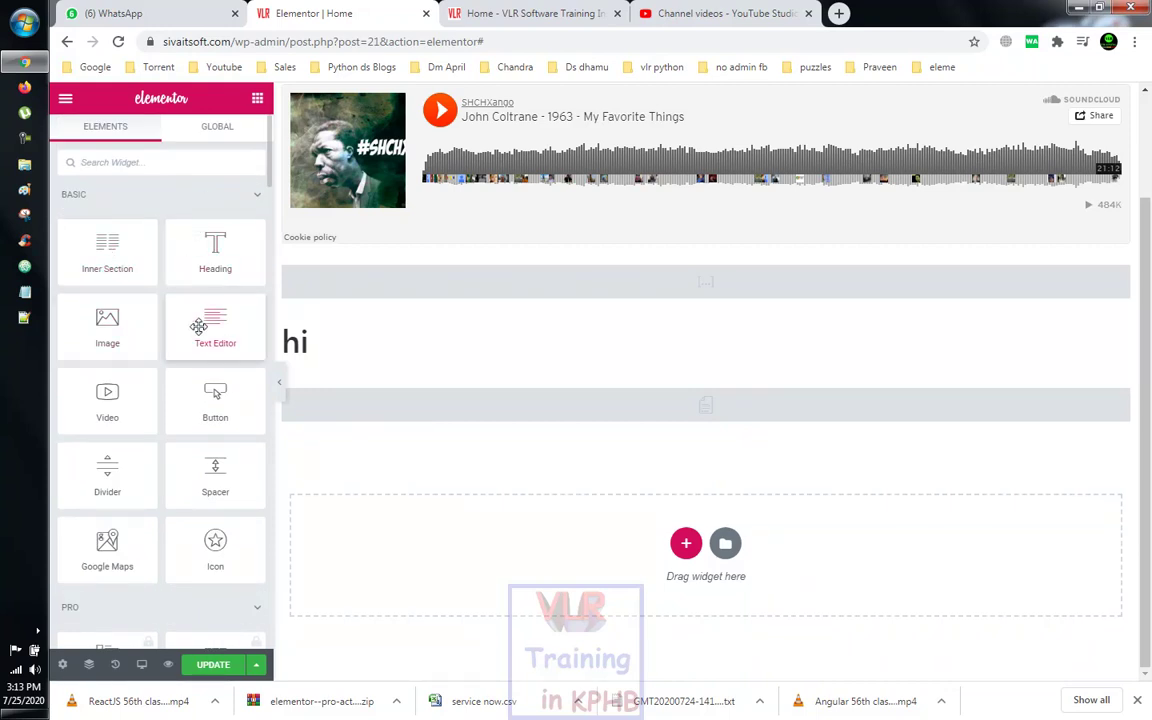
{"action": "left_click_drag", "start_coordinate": [209, 328], "coordinate": [700, 535]}
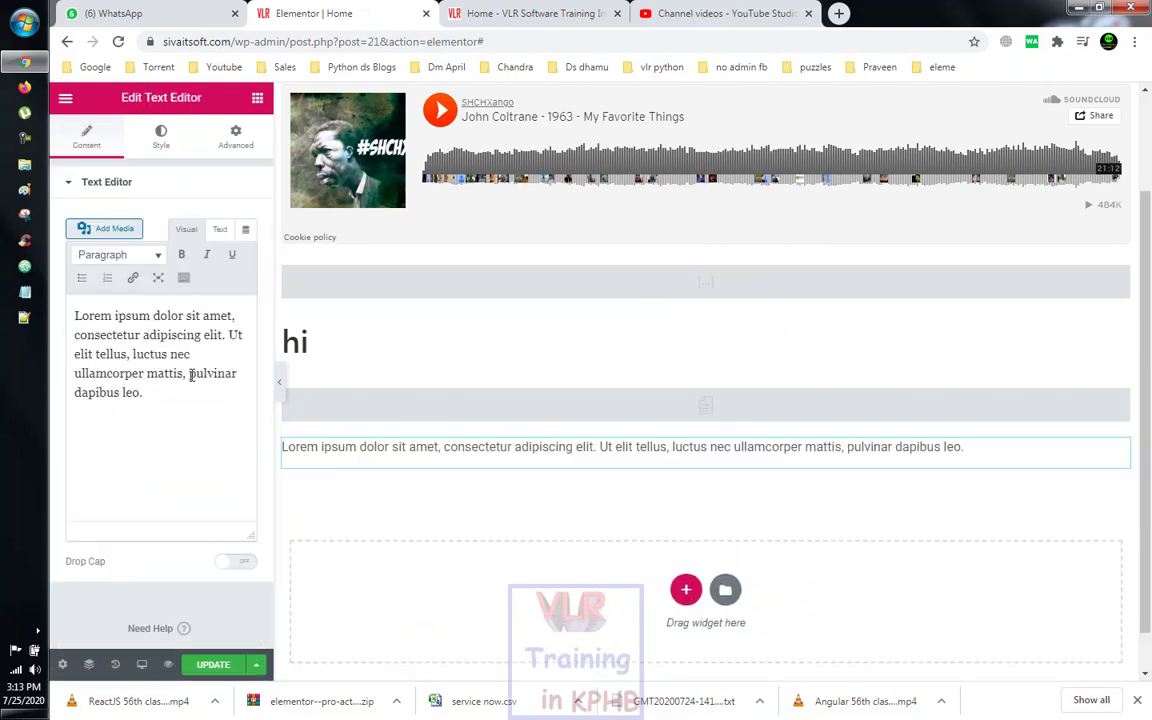
Lengthen the Text Editor's content by duplicating its Lorem ipsum paragraph many times
{"action": "triple_click", "coordinate": [191, 376]}
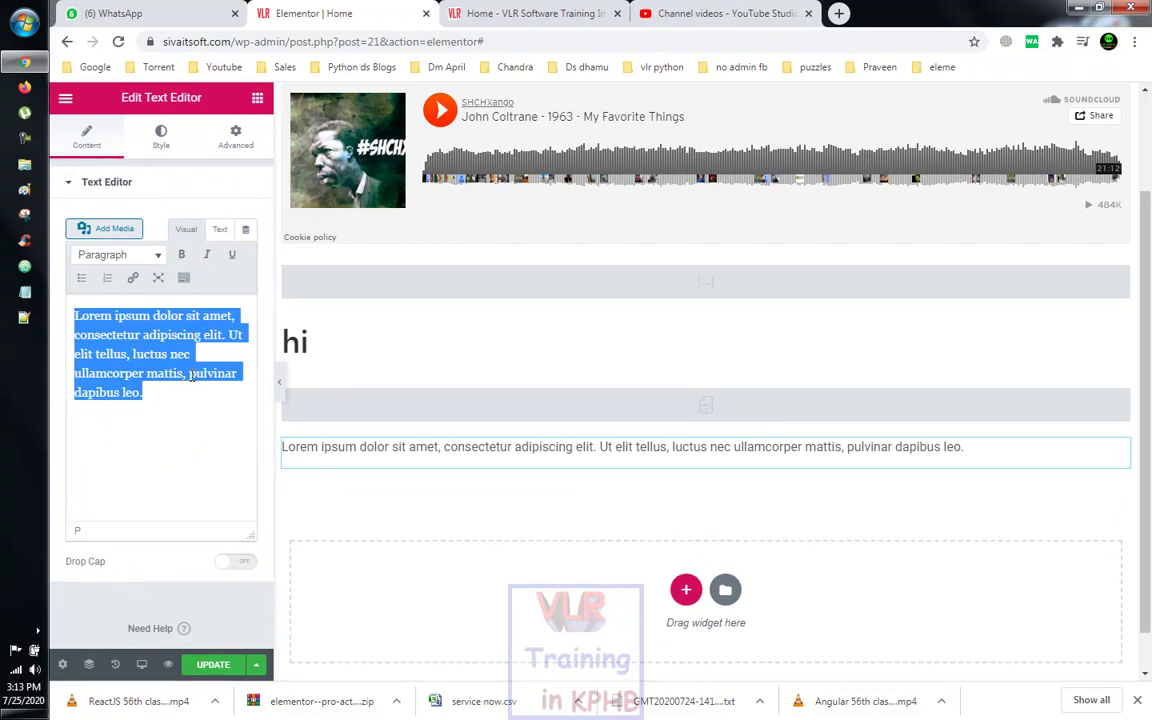
{"action": "key", "text": "ctrl+c"}
{"action": "key", "text": "Right"}
{"action": "key", "text": "ctrl+v"}
{"action": "key", "text": "ctrl+v"}
{"action": "key", "text": "ctrl+v"}
{"action": "key", "text": "ctrl+v"}
{"action": "key", "text": "ctrl+v"}
{"action": "key", "text": "ctrl+v"}
{"action": "key", "text": "ctrl+v"}
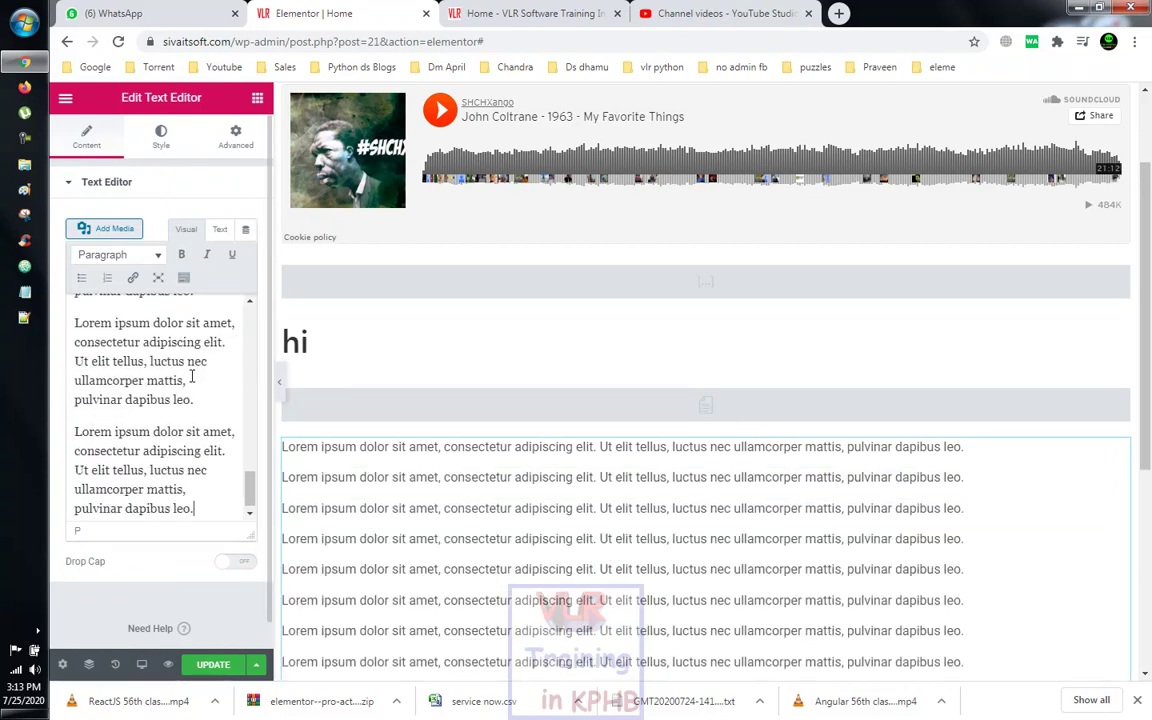
Update the Home page and reload its live version to check the added content
{"action": "left_click", "coordinate": [208, 664]}
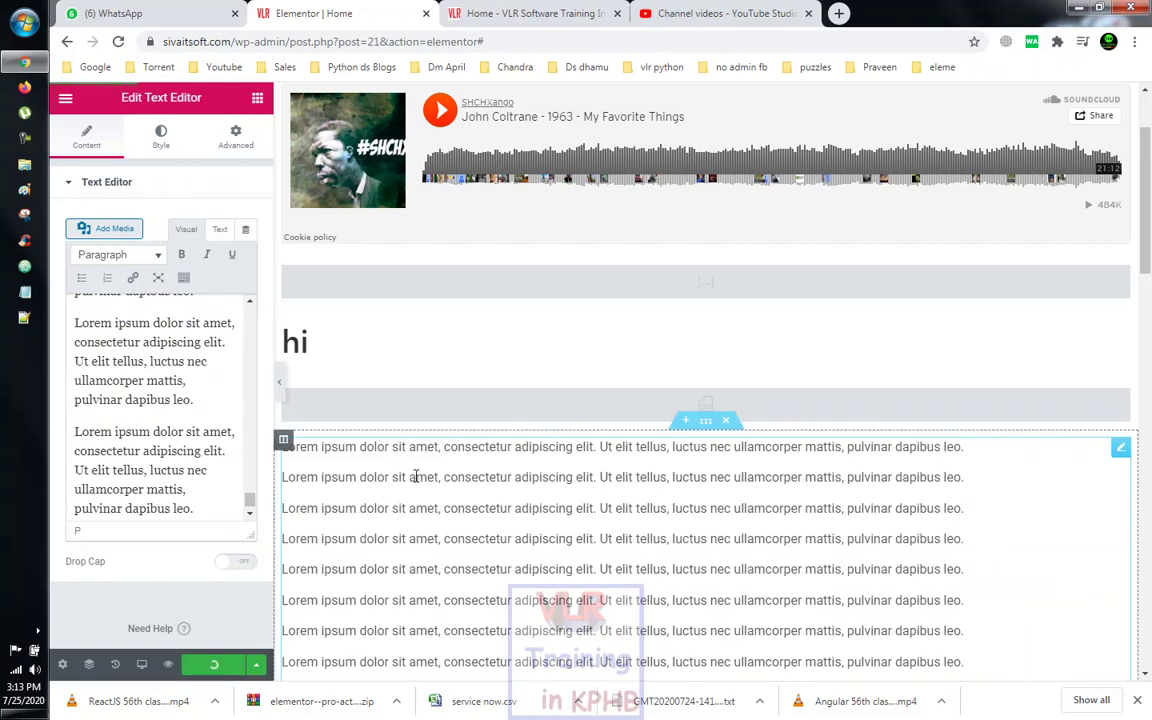
{"action": "scroll", "coordinate": [640, 418], "scroll_direction": "down", "scroll_amount": 5}
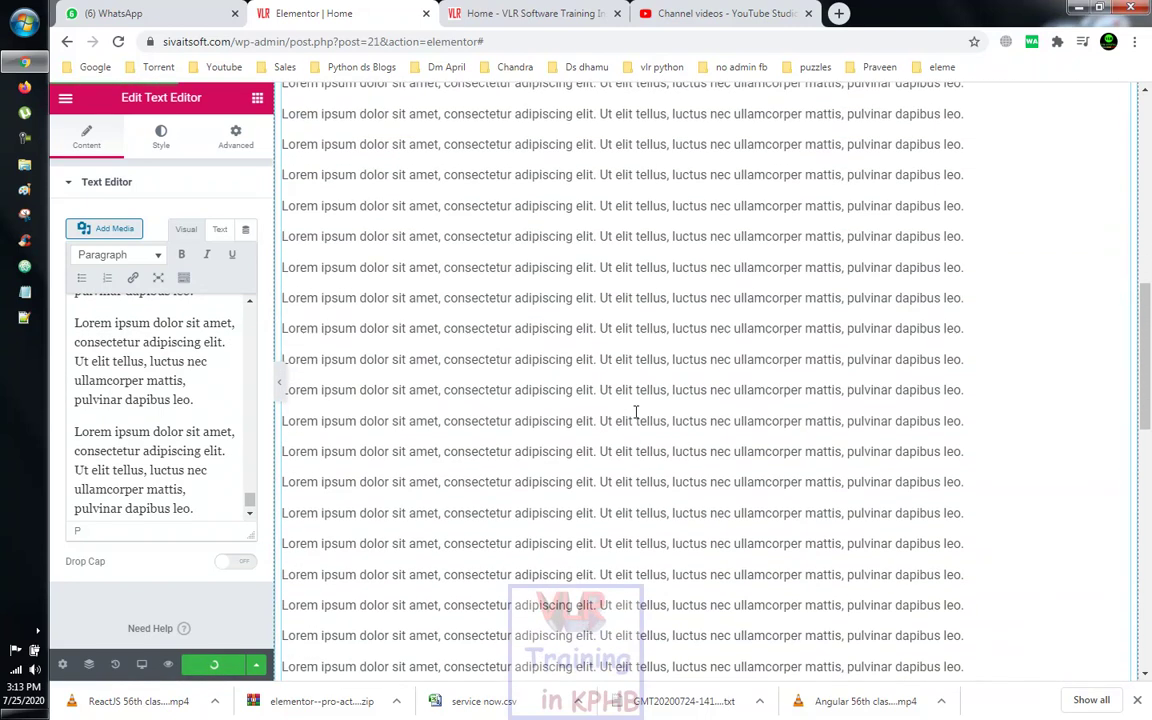
{"action": "scroll", "coordinate": [636, 412], "scroll_direction": "down", "scroll_amount": 5}
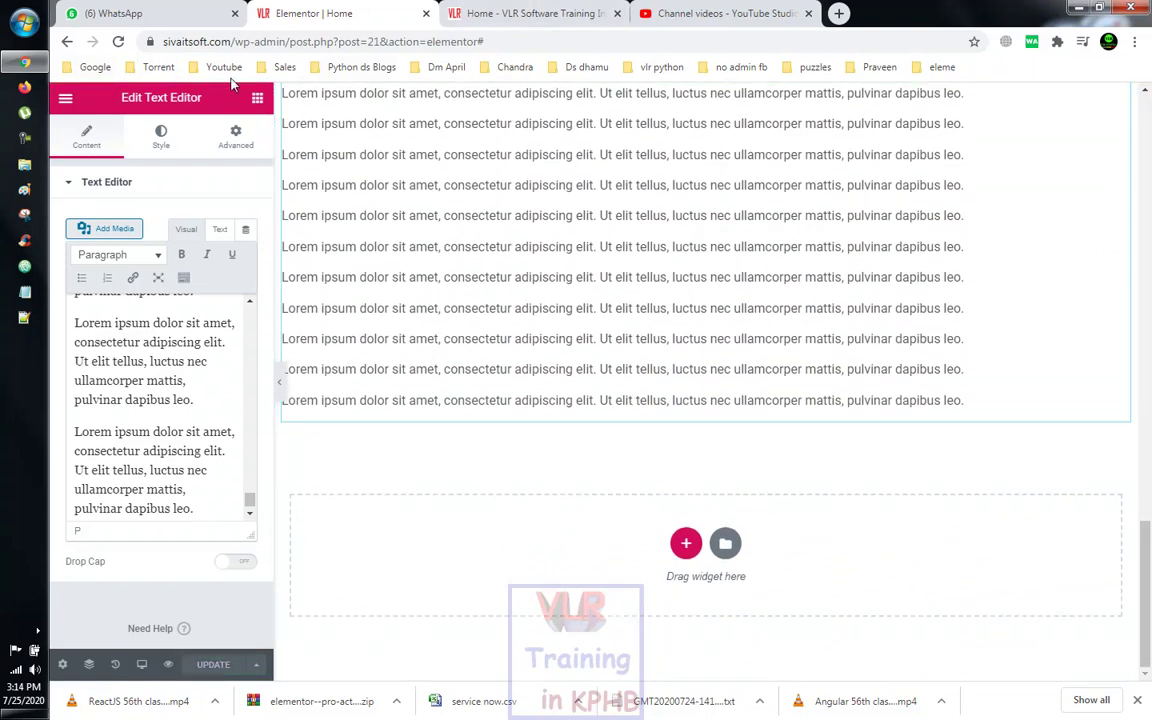
{"action": "left_click", "coordinate": [512, 16]}
{"action": "right_click", "coordinate": [540, 212]}
{"action": "left_click", "coordinate": [602, 254]}
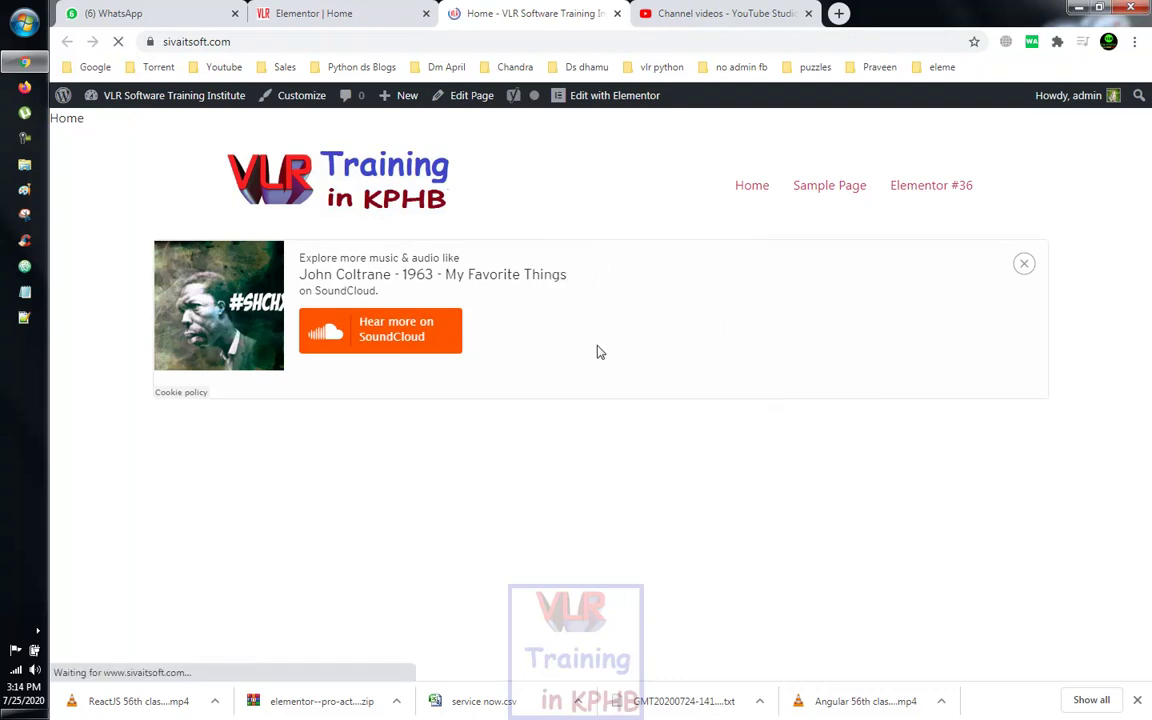
{"action": "scroll", "coordinate": [593, 343], "scroll_direction": "down", "scroll_amount": 2}
{"action": "scroll", "coordinate": [593, 343], "scroll_direction": "up", "scroll_amount": 2}
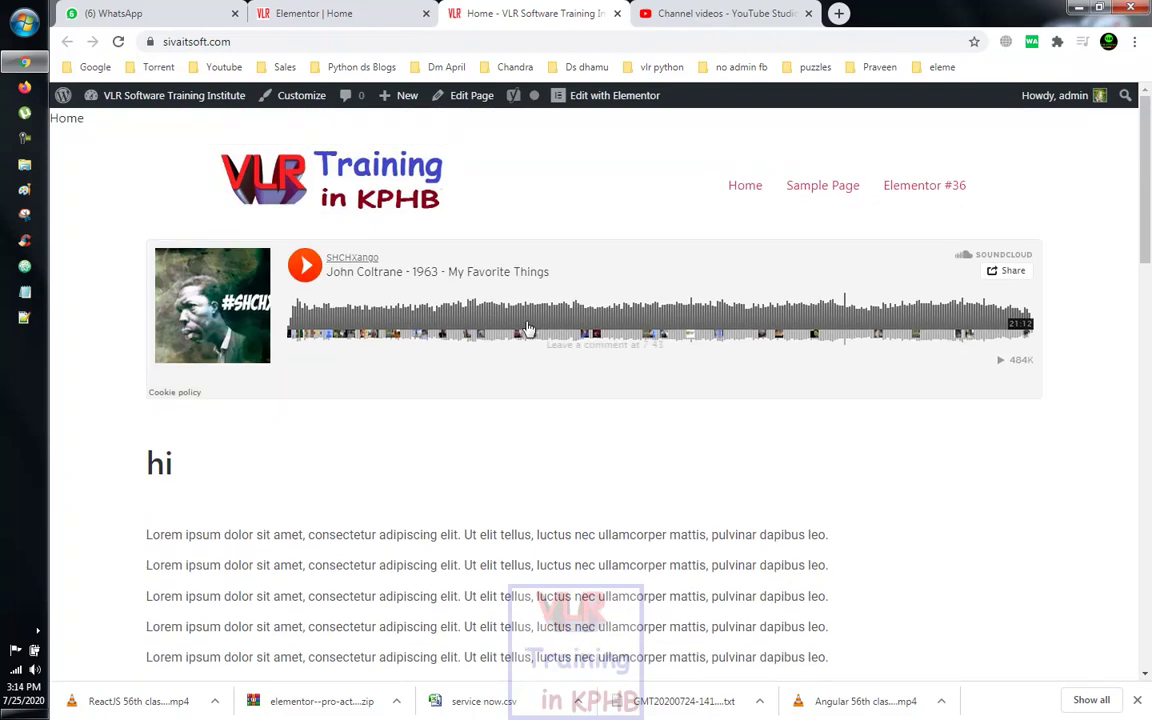
View the Sample Page through the live site's navigation and return to the Home page
{"action": "left_click", "coordinate": [843, 190]}
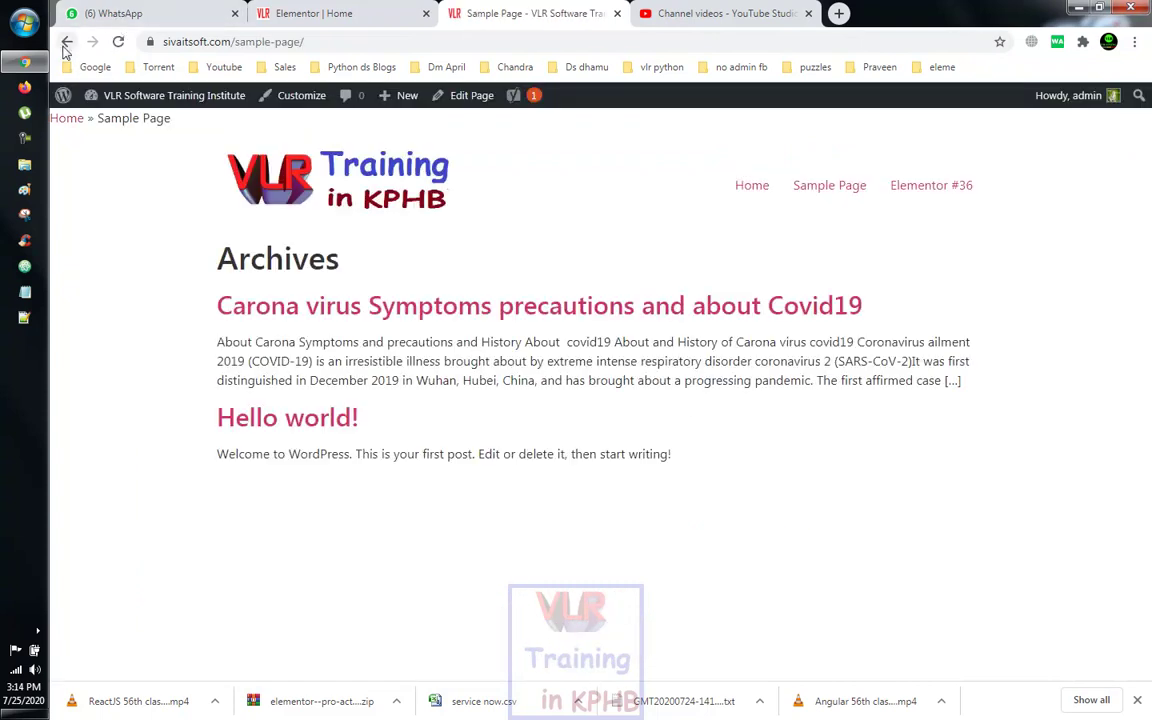
{"action": "left_click", "coordinate": [66, 41]}
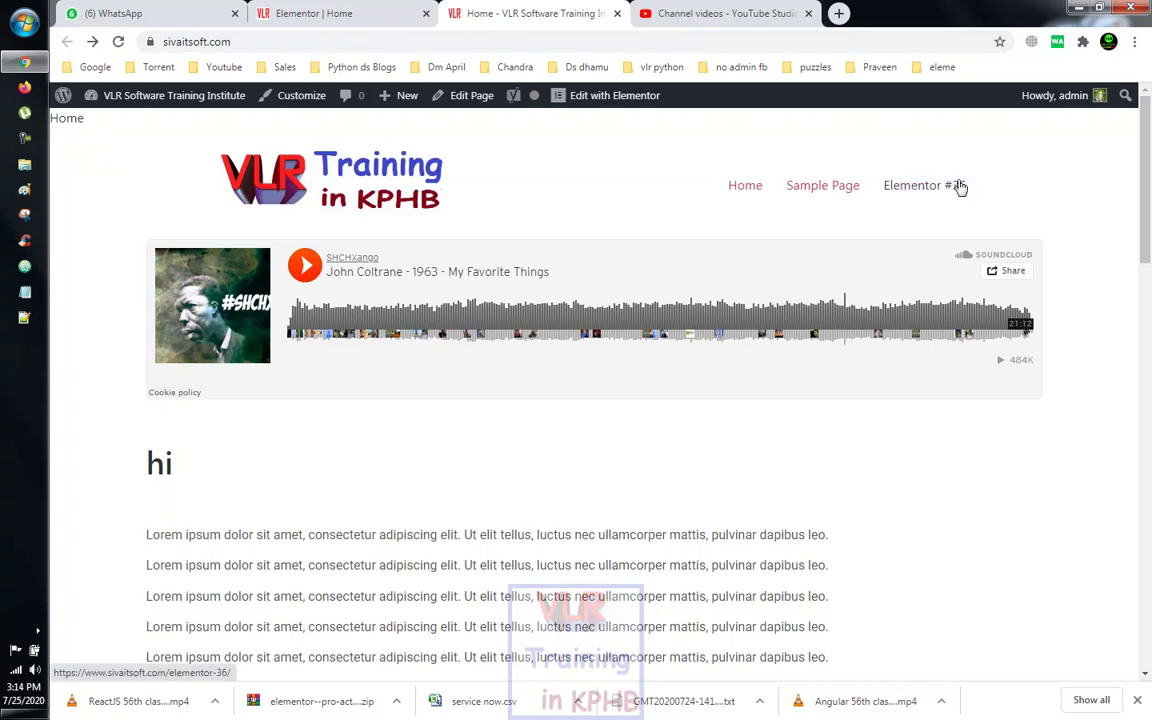
{"action": "scroll", "coordinate": [581, 455], "scroll_direction": "down", "scroll_amount": 1}
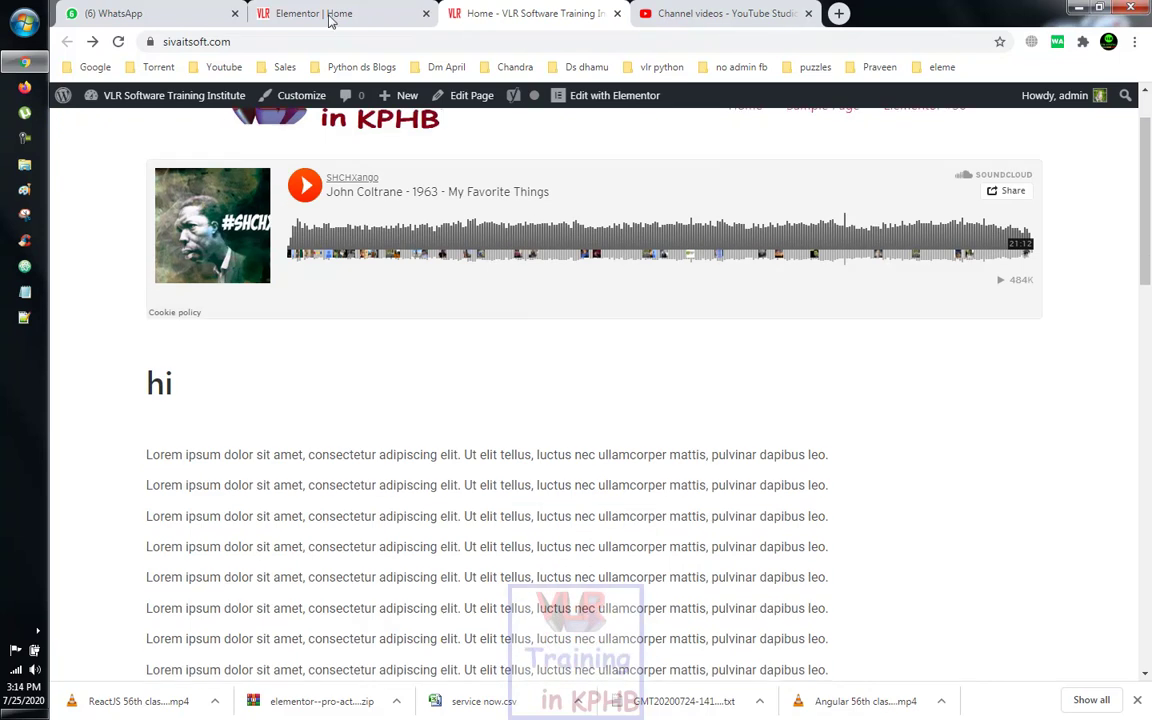
Open the WordPress dashboard from the live Home page
{"action": "left_click", "coordinate": [322, 10]}
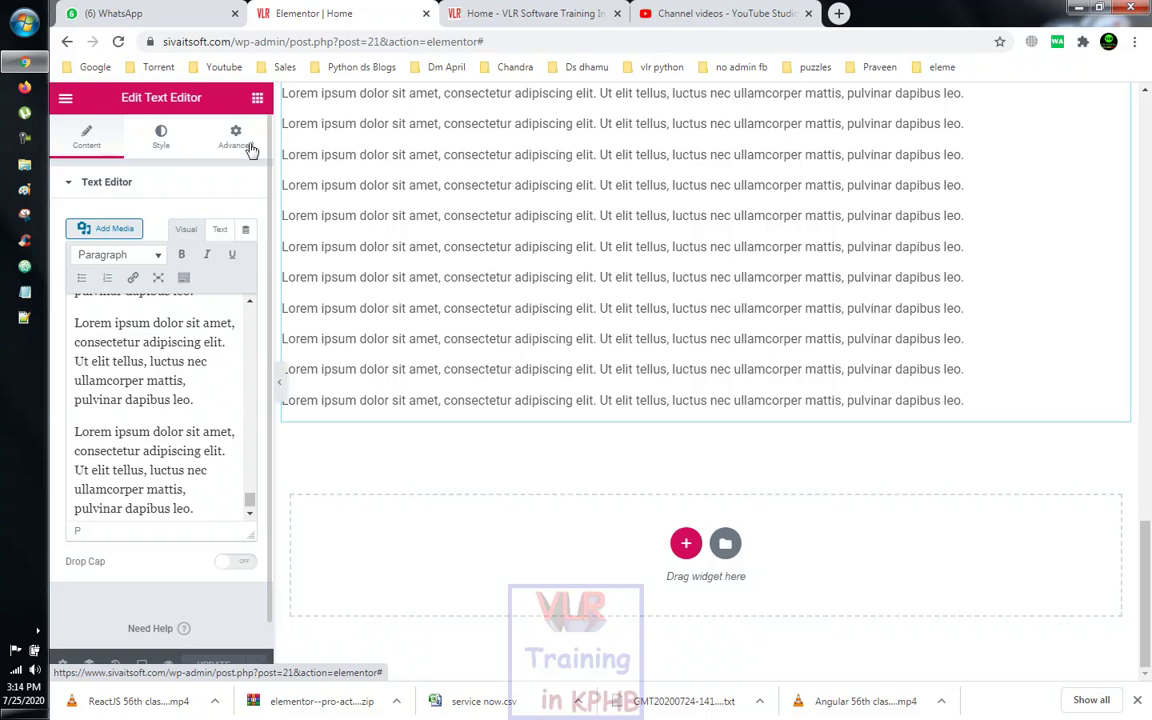
{"action": "left_click", "coordinate": [520, 13]}
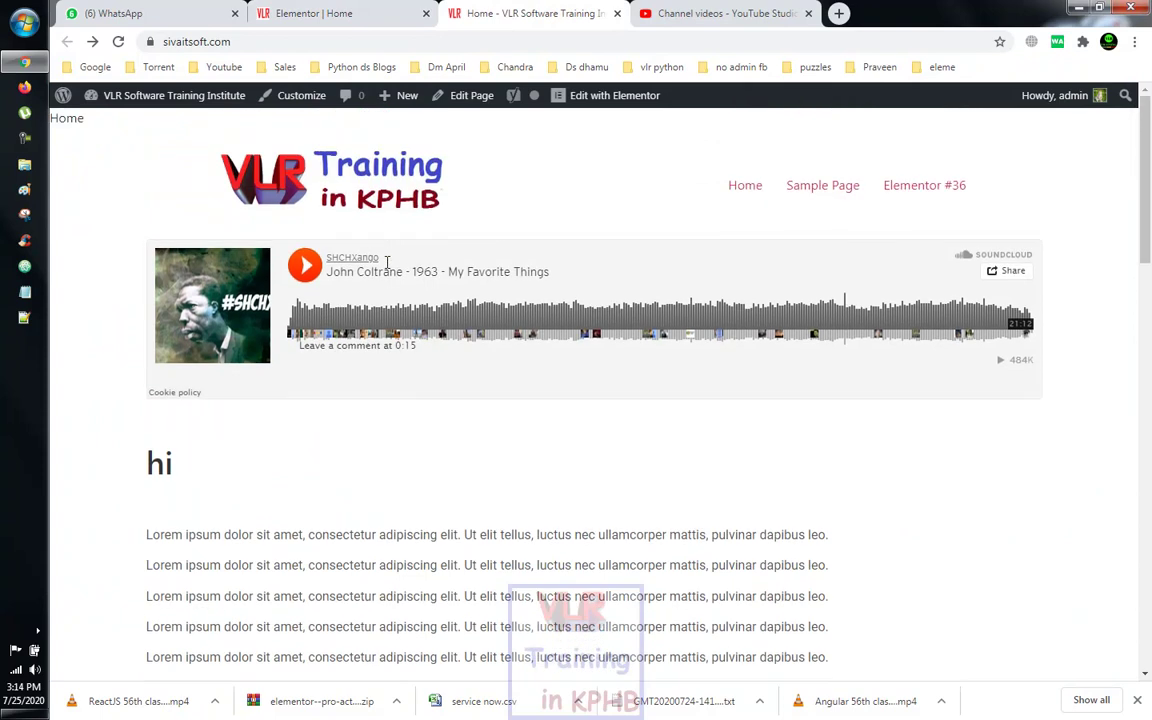
{"action": "left_click", "coordinate": [162, 95]}
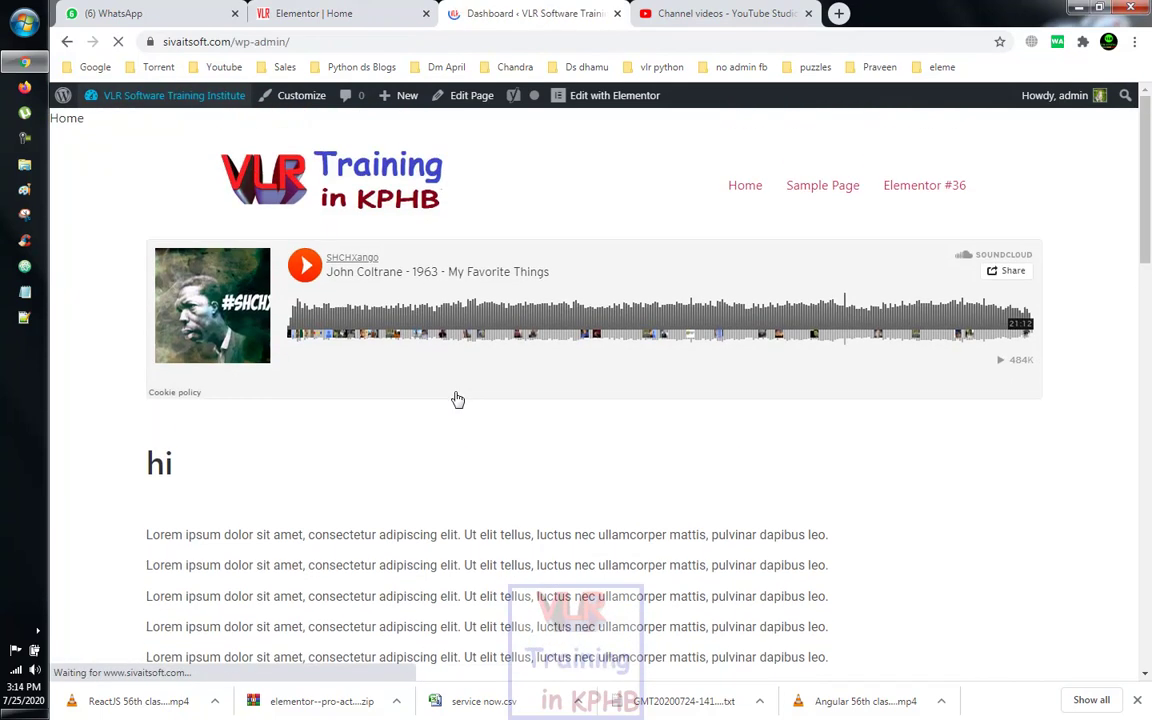
{"action": "scroll", "coordinate": [457, 399], "scroll_direction": "down", "scroll_amount": 1}
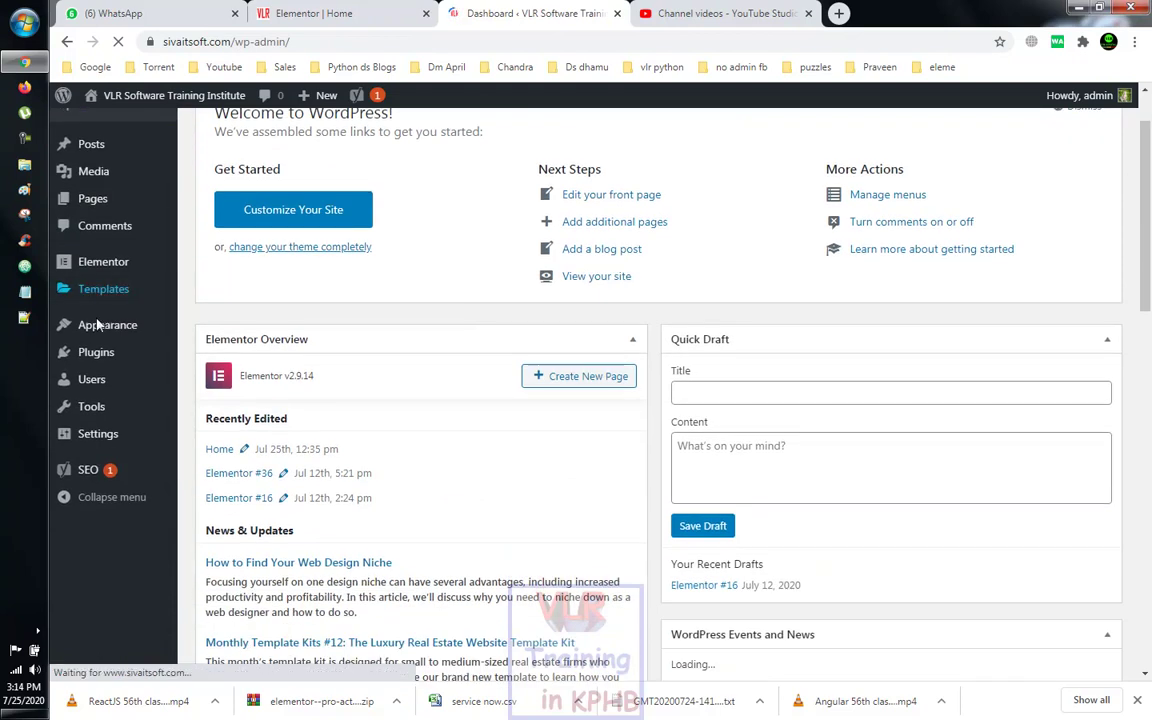
Open the page for adding new plugins and search the plugin directory for "contact"
{"action": "mouse_move", "coordinate": [107, 442]}
{"action": "mouse_move", "coordinate": [95, 418]}
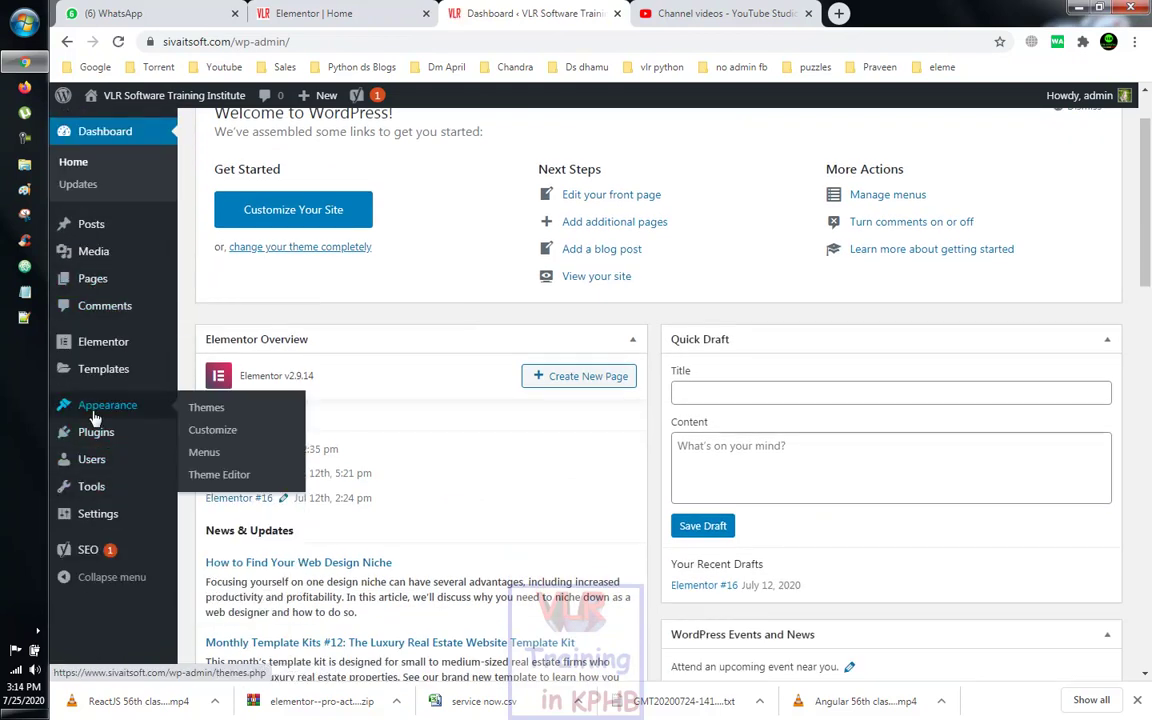
{"action": "mouse_move", "coordinate": [197, 453]}
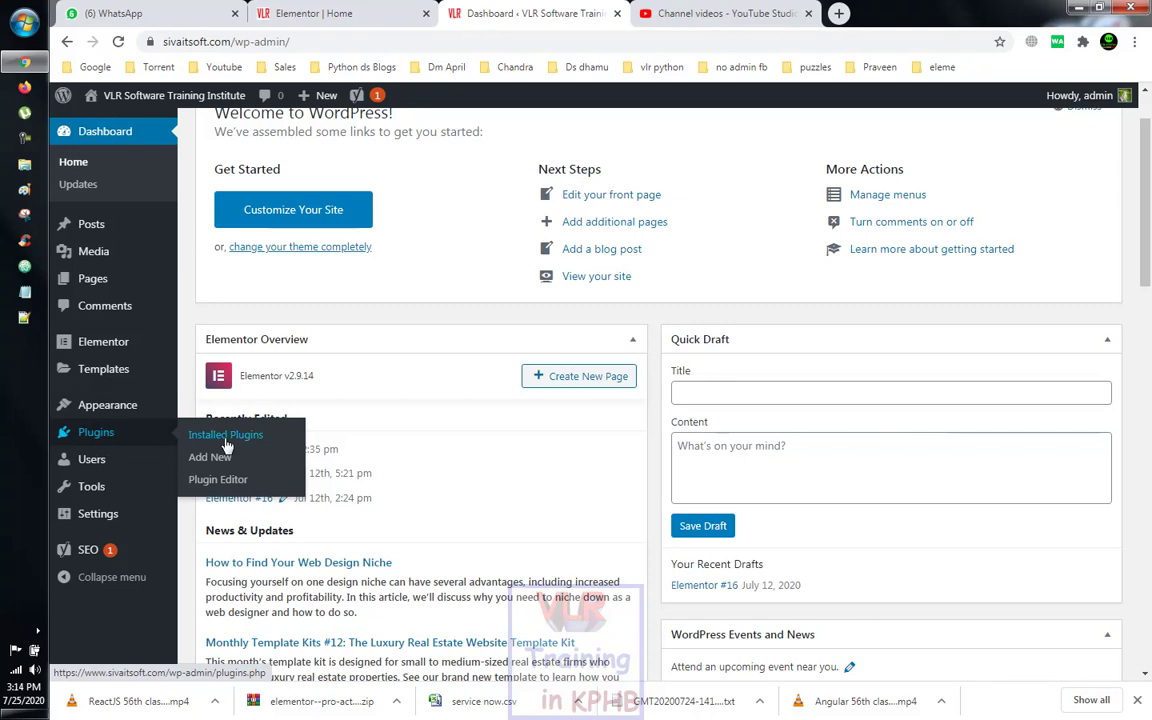
{"action": "left_click", "coordinate": [225, 459]}
{"action": "scroll", "coordinate": [461, 413], "scroll_direction": "up", "scroll_amount": 1}
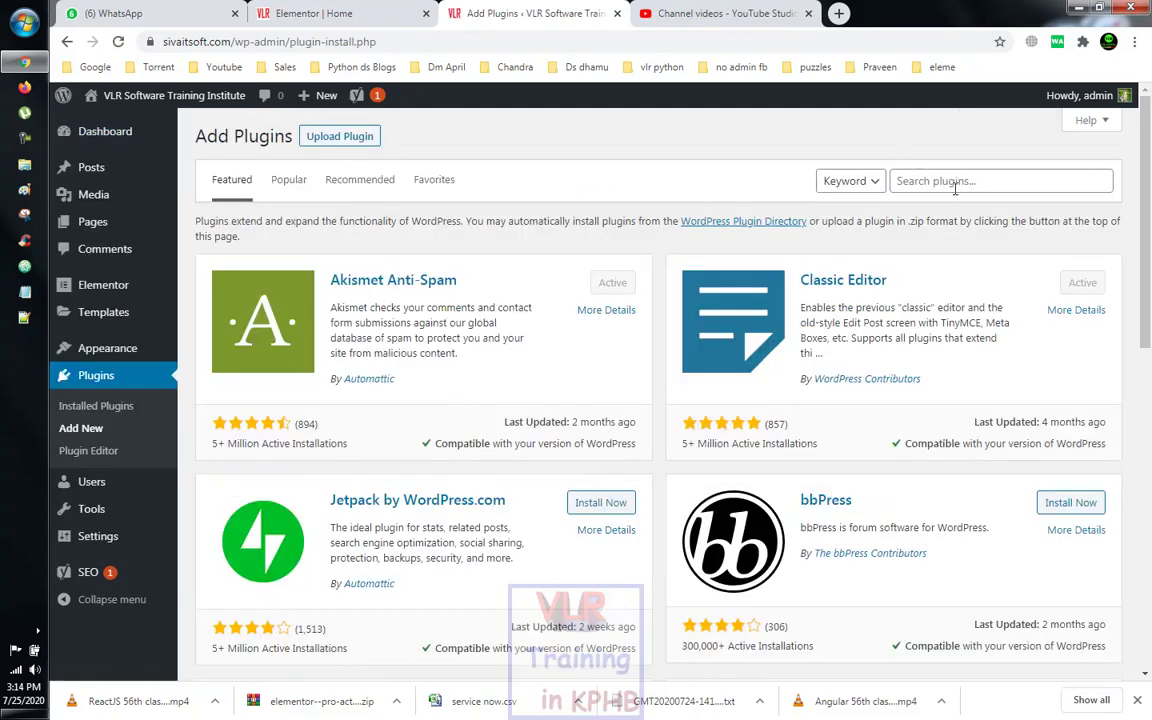
{"action": "left_click", "coordinate": [957, 182]}
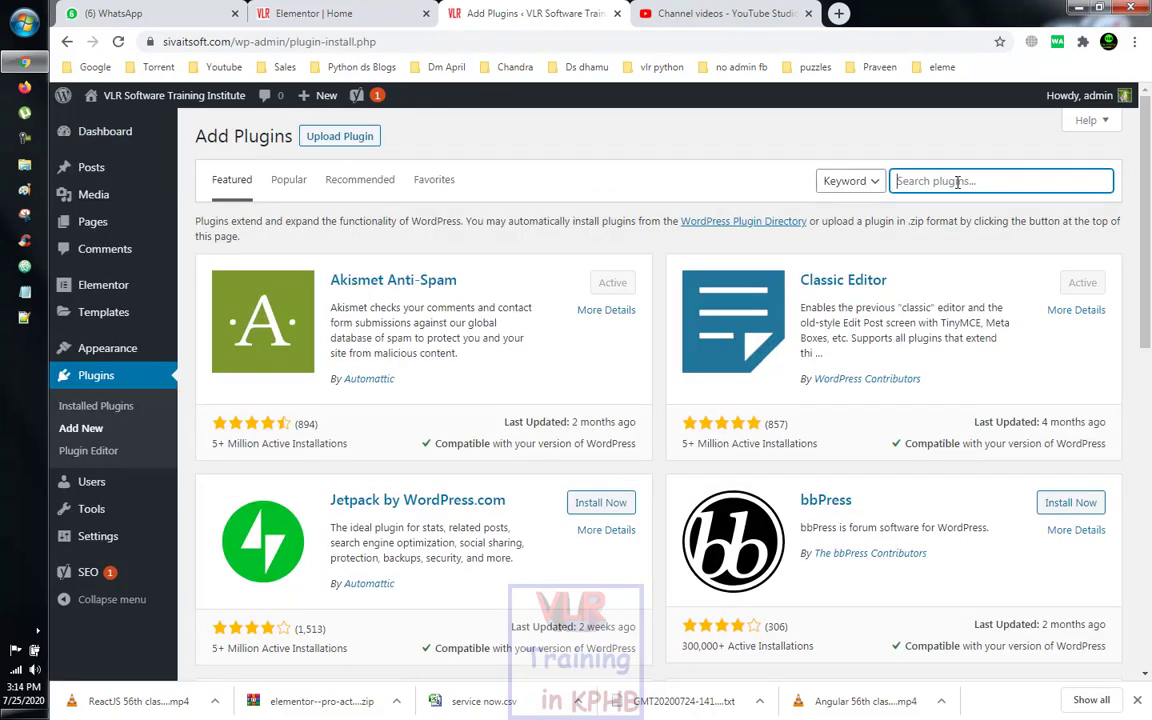
{"action": "type", "text": "contact"}
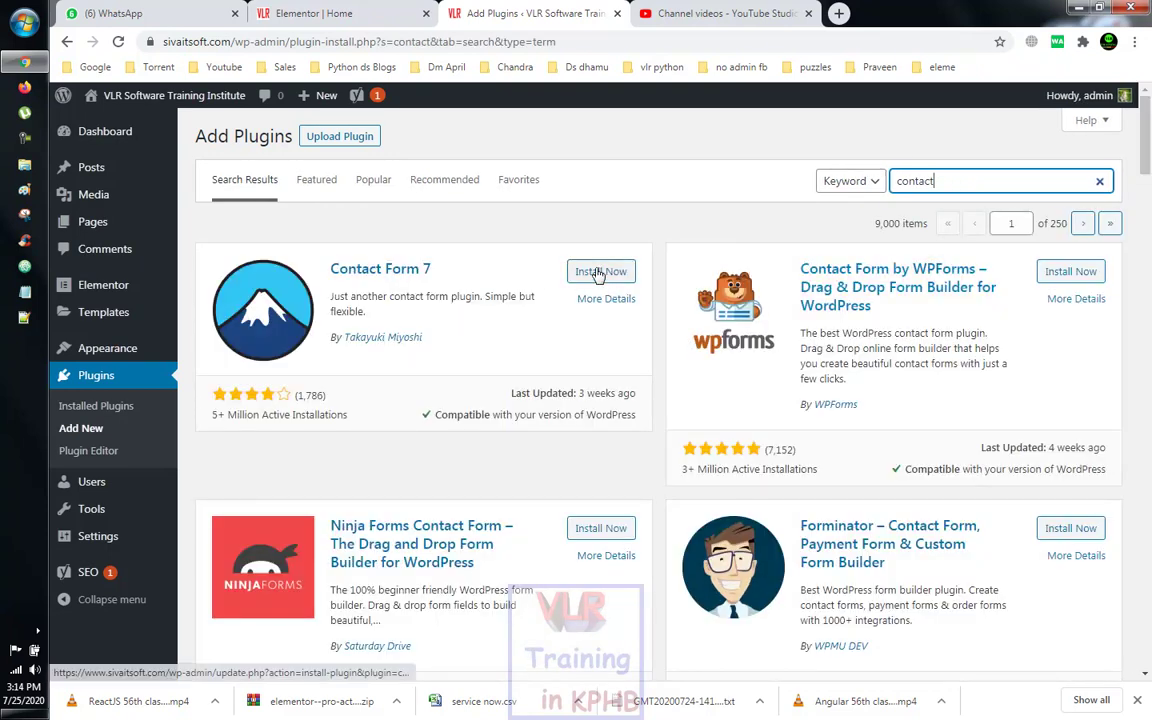
Install and activate the Contact Form 7 plugin
{"action": "left_click", "coordinate": [598, 272]}
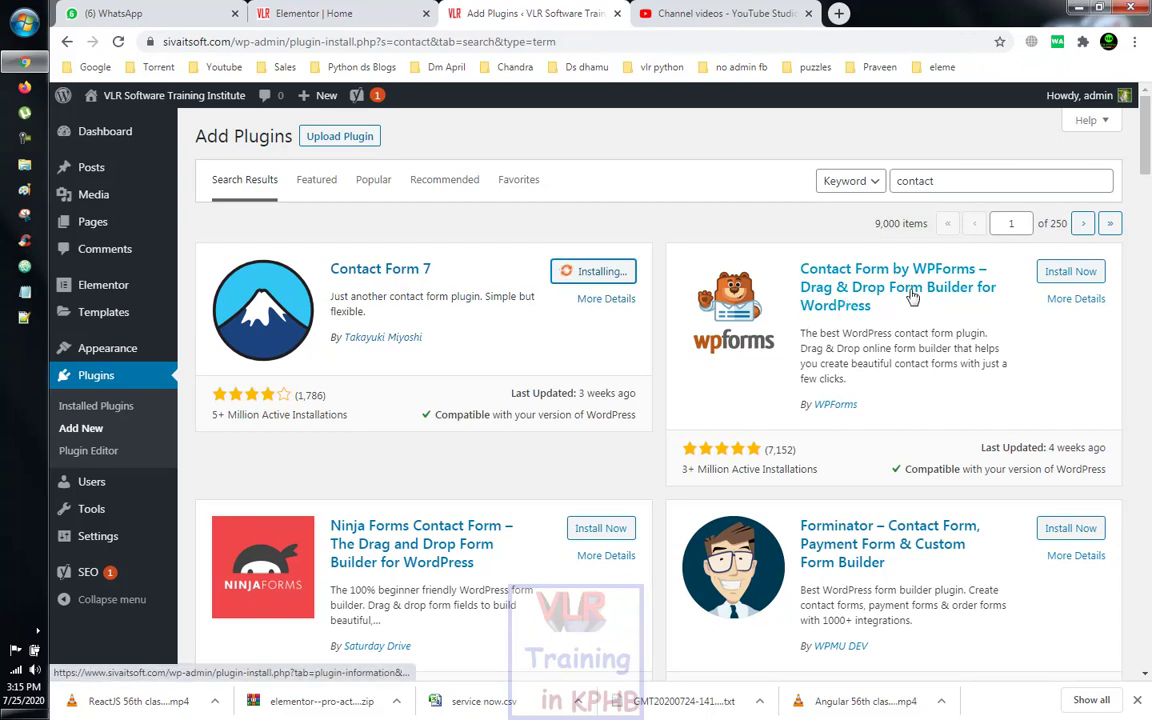
{"action": "scroll", "coordinate": [662, 418], "scroll_direction": "down", "scroll_amount": 1}
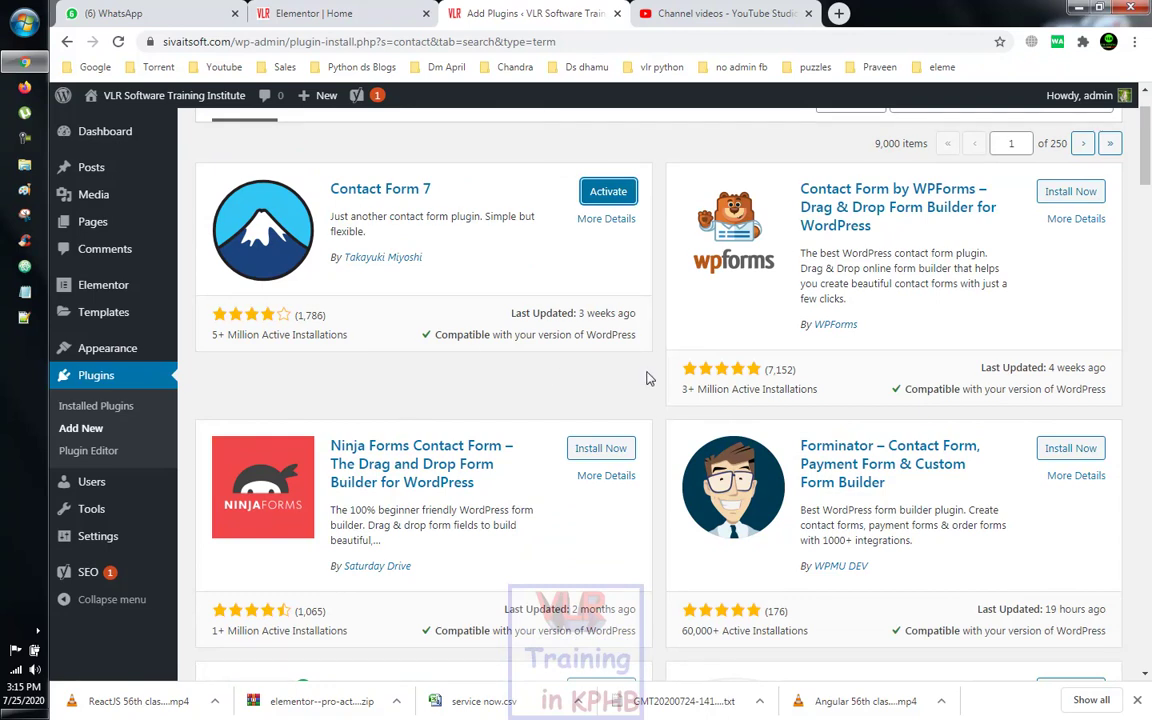
{"action": "scroll", "coordinate": [646, 378], "scroll_direction": "up", "scroll_amount": 1}
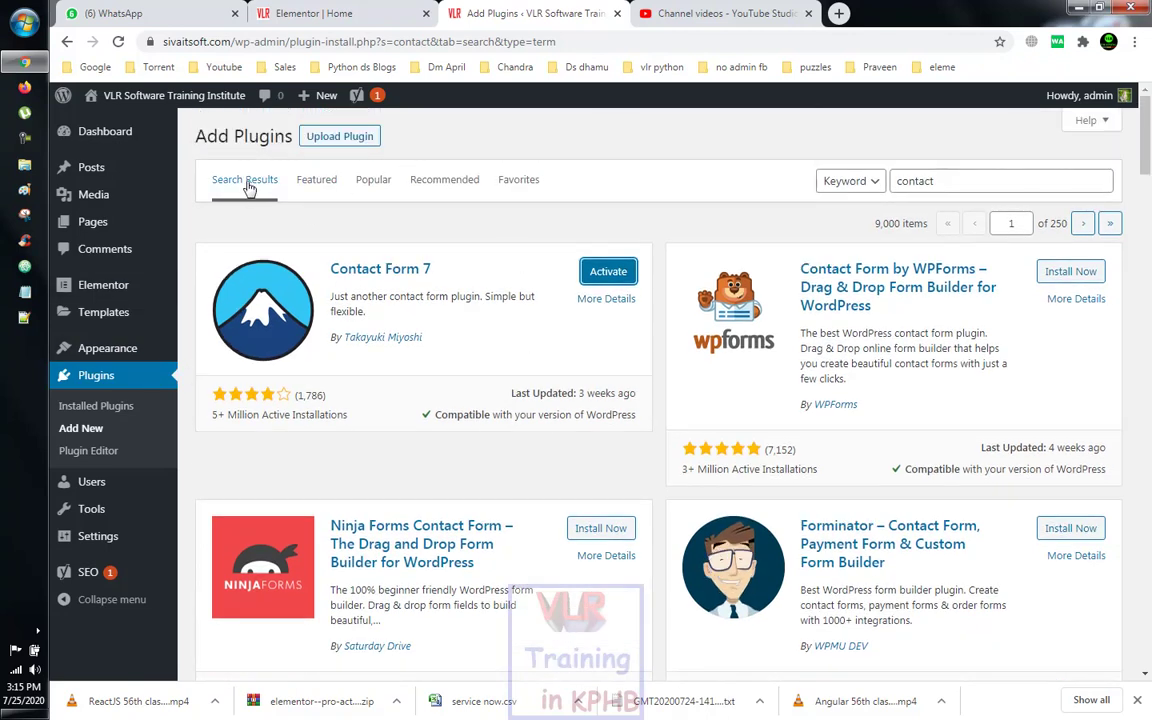
{"action": "left_click", "coordinate": [607, 271]}
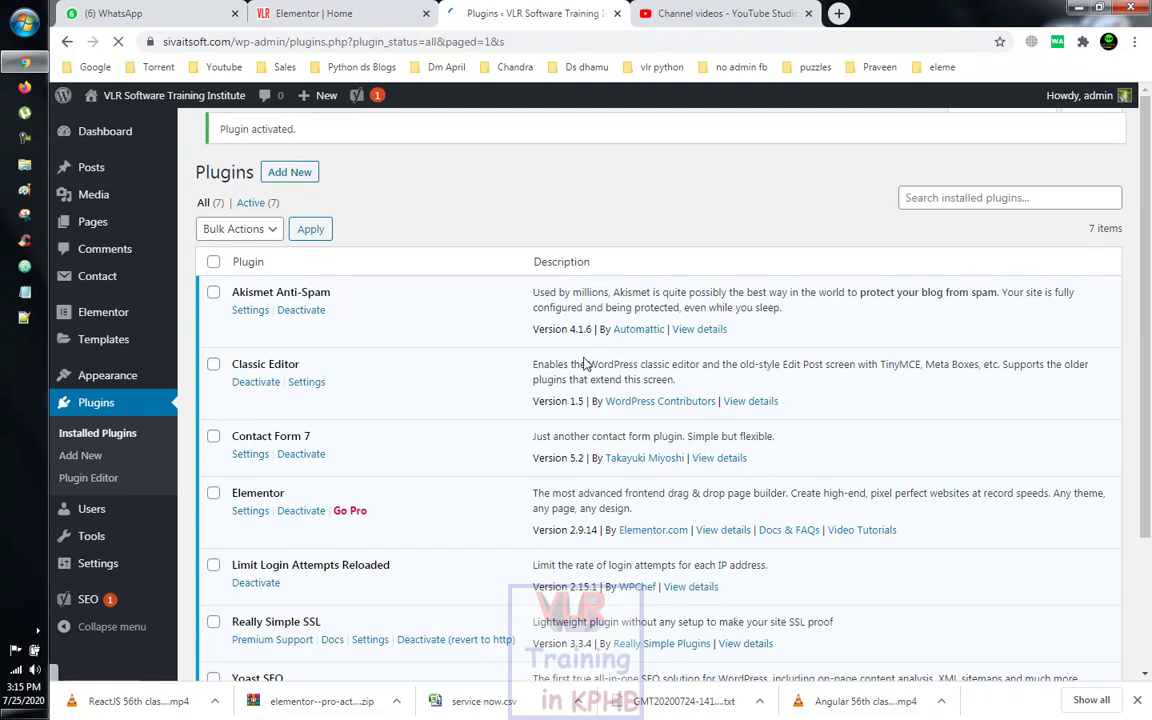
Open the Contact Form 7 plugin's settings and copy the shortcode of Contact form 1
{"action": "scroll", "coordinate": [584, 360], "scroll_direction": "down", "scroll_amount": 1}
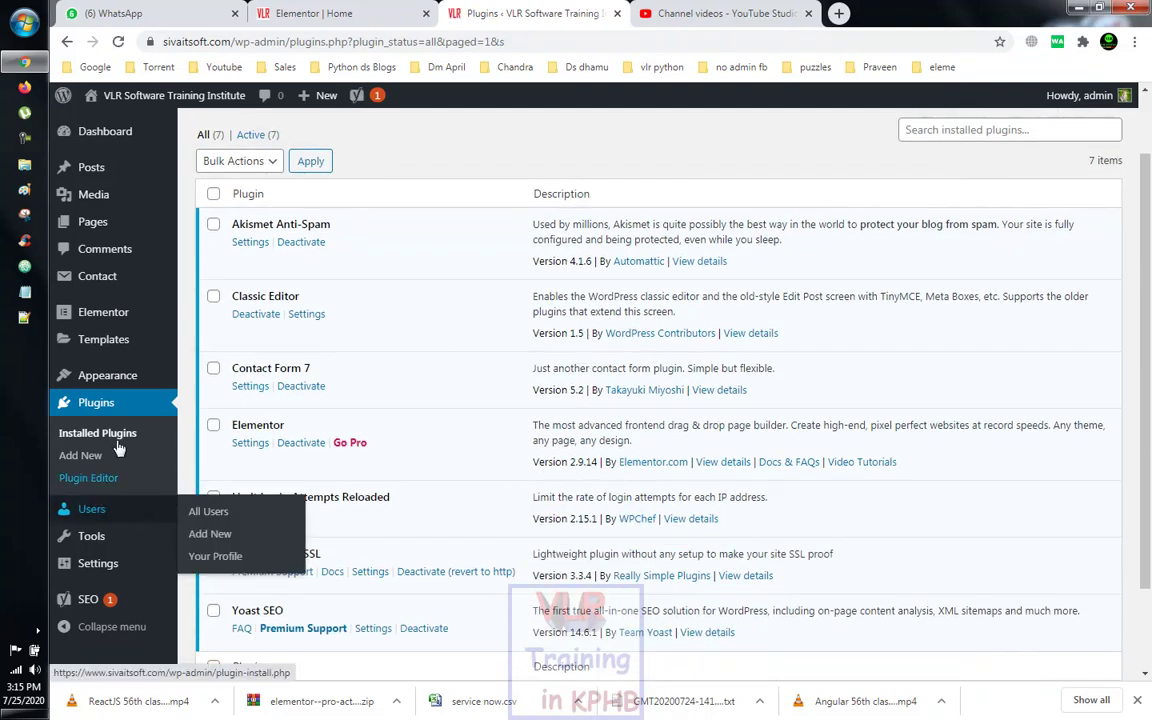
{"action": "scroll", "coordinate": [85, 442], "scroll_direction": "down", "scroll_amount": 2}
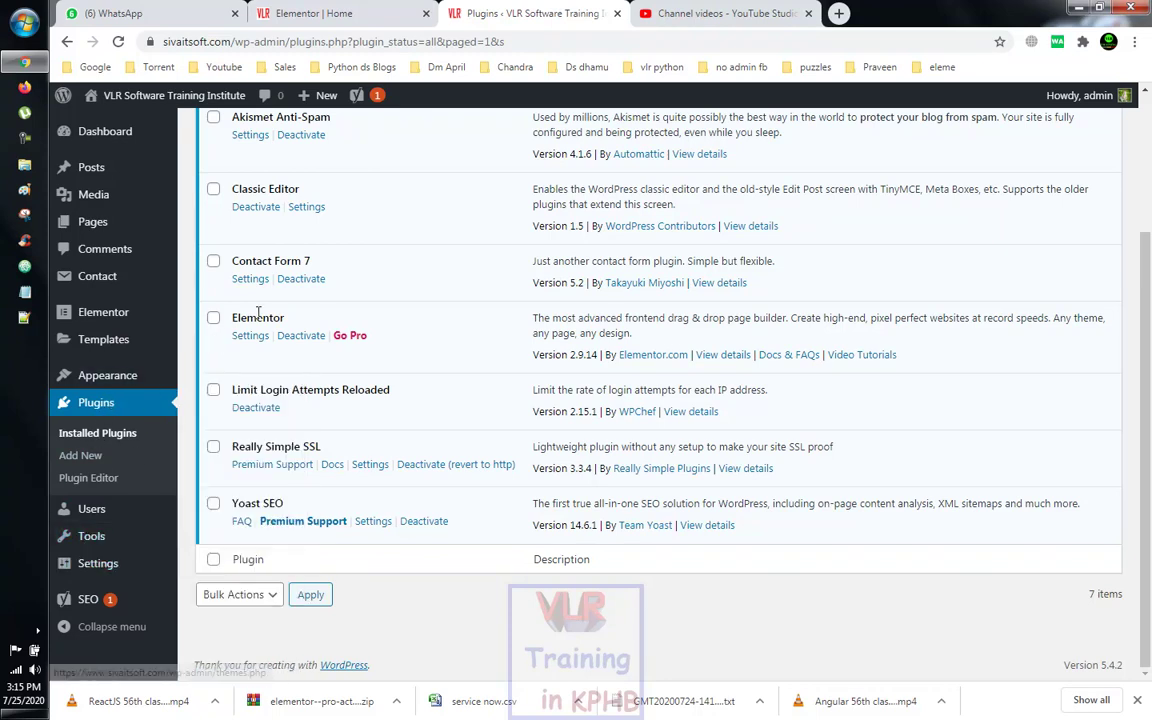
{"action": "left_click", "coordinate": [251, 280]}
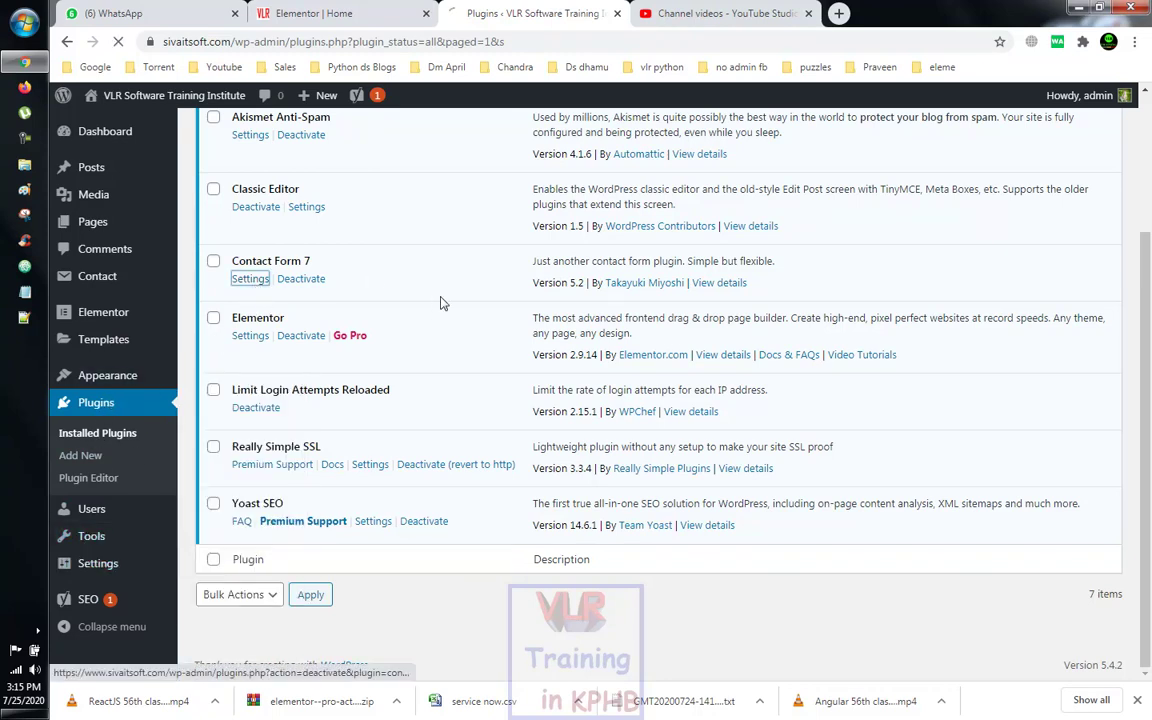
{"action": "scroll", "coordinate": [430, 295], "scroll_direction": "down", "scroll_amount": 1}
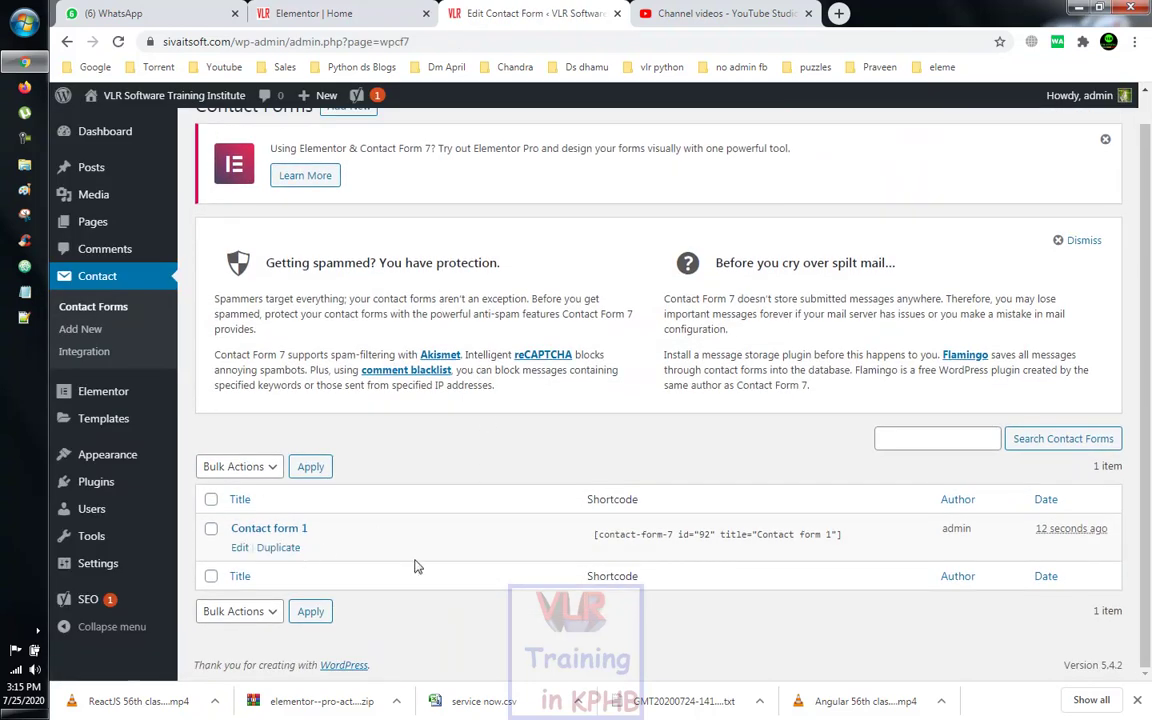
{"action": "left_click", "coordinate": [595, 535]}
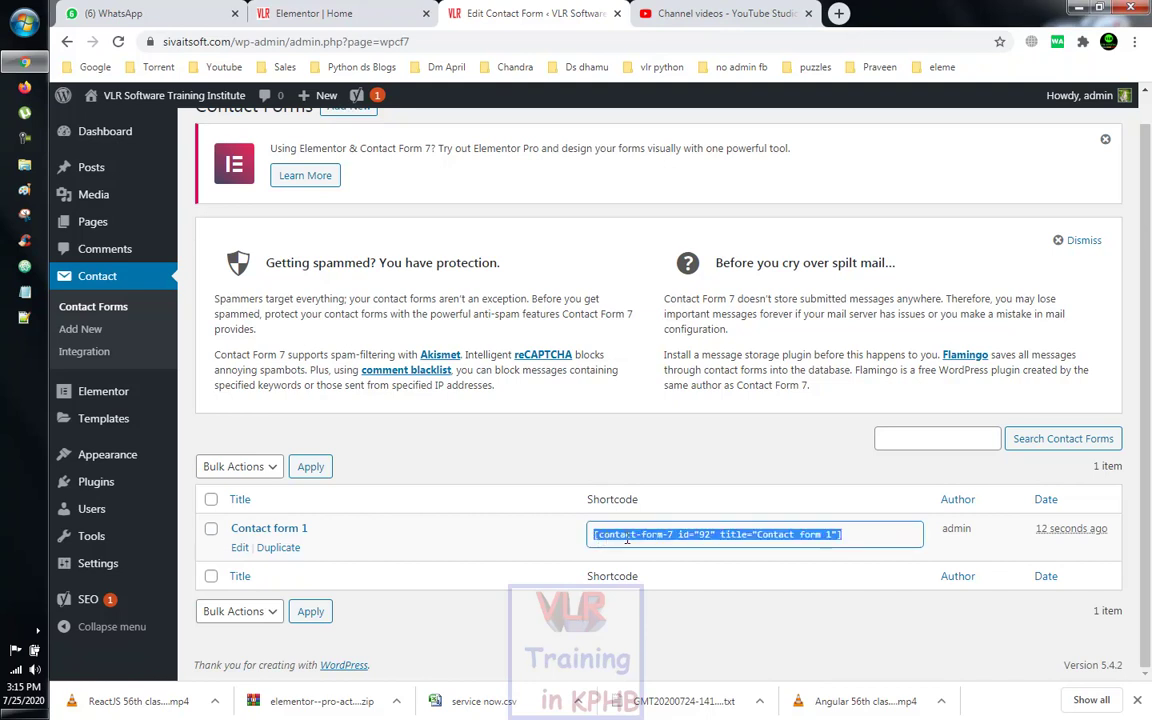
{"action": "right_click", "coordinate": [627, 540]}
{"action": "left_click", "coordinate": [640, 550]}
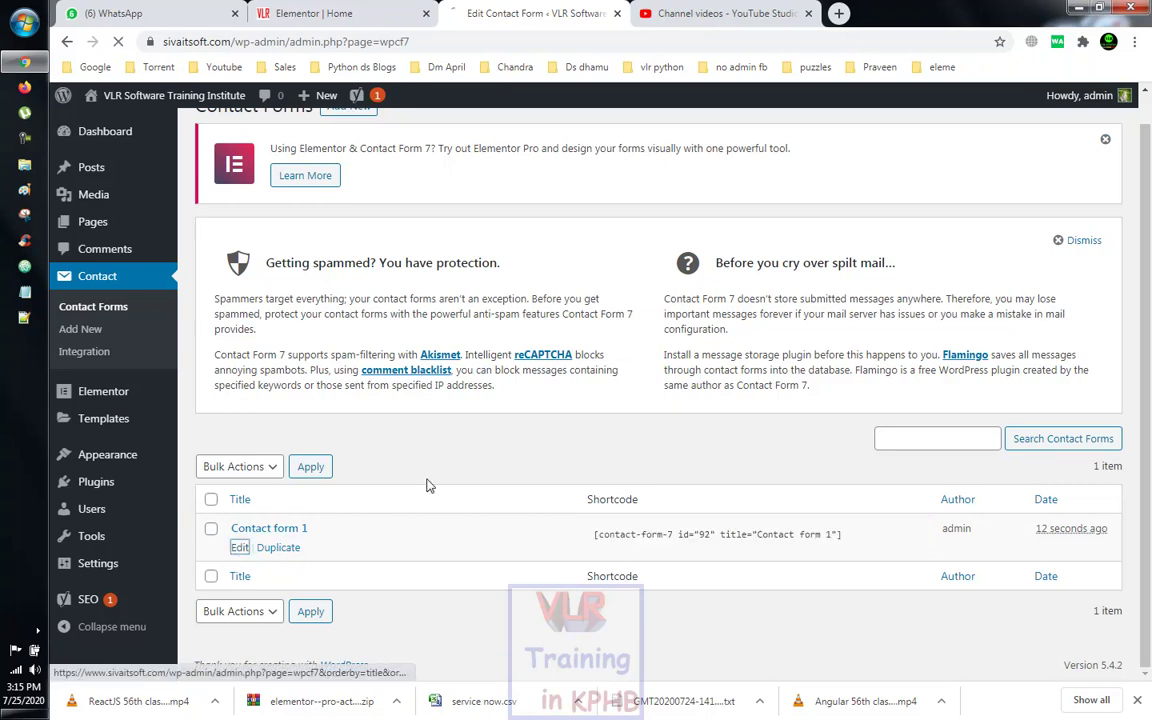
Open Contact form 1 for editing and look over its form template fields
{"action": "left_click", "coordinate": [240, 548]}
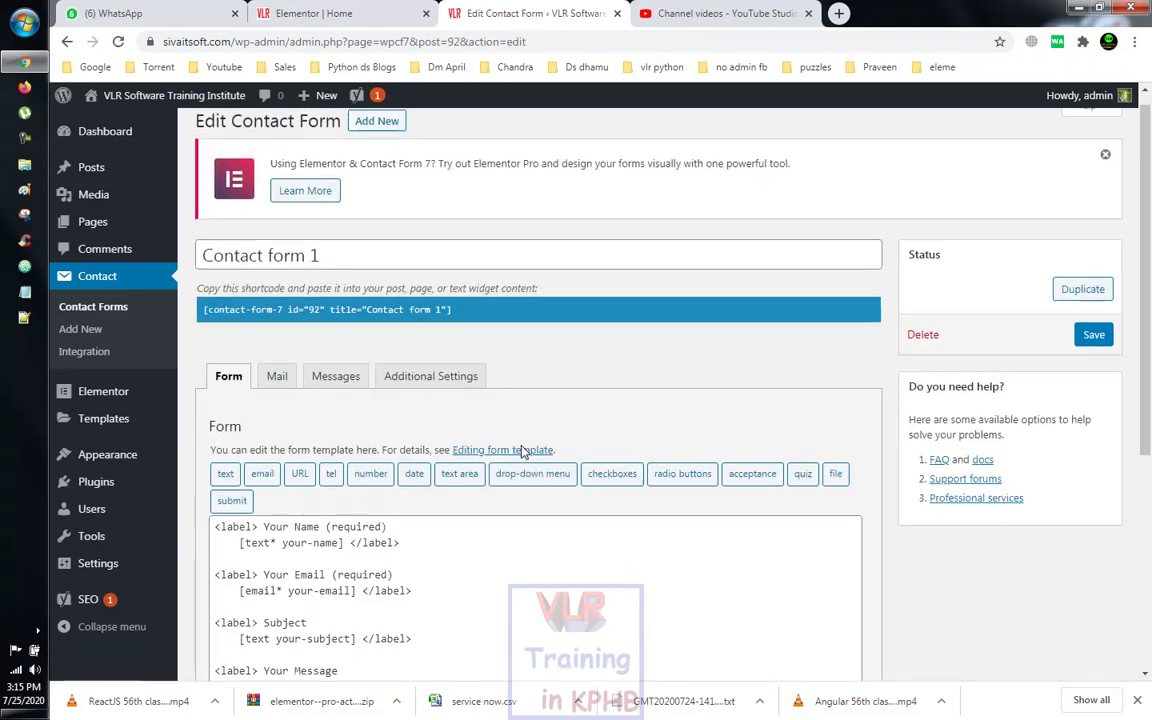
{"action": "scroll", "coordinate": [520, 452], "scroll_direction": "down", "scroll_amount": 3}
{"action": "scroll", "coordinate": [415, 301], "scroll_direction": "up", "scroll_amount": 1}
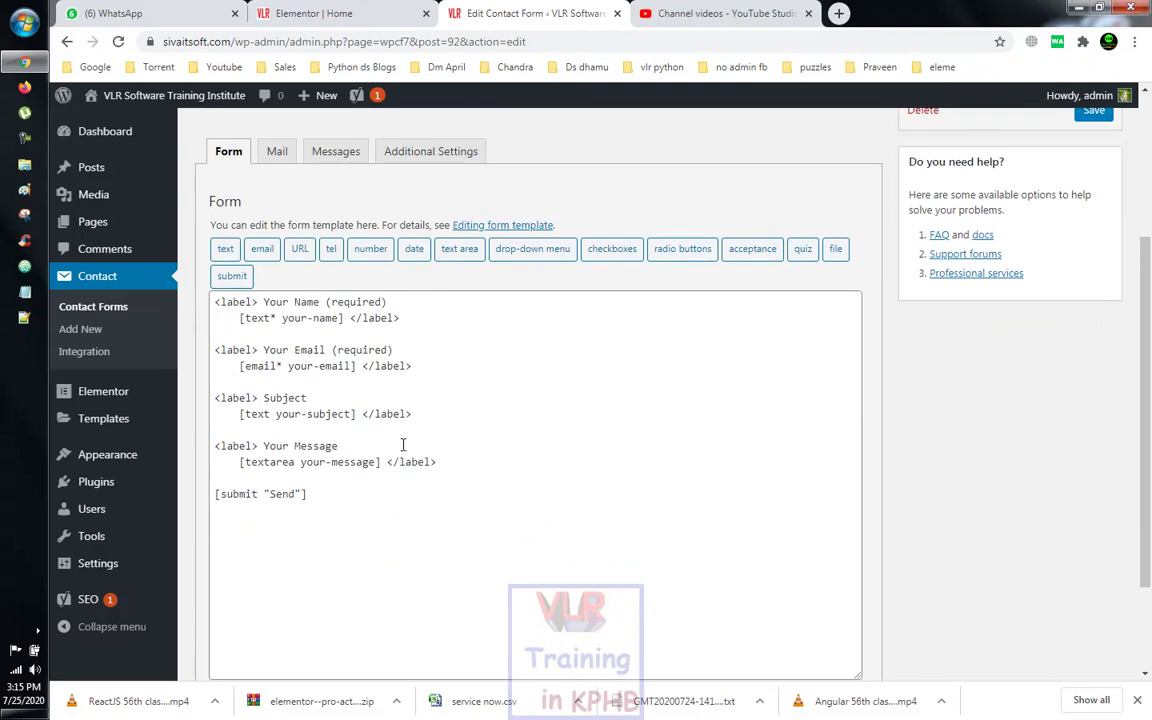
Review the form template, mail, messages and additional settings of a new contact form, and open the Posts list
{"action": "left_click", "coordinate": [76, 333]}
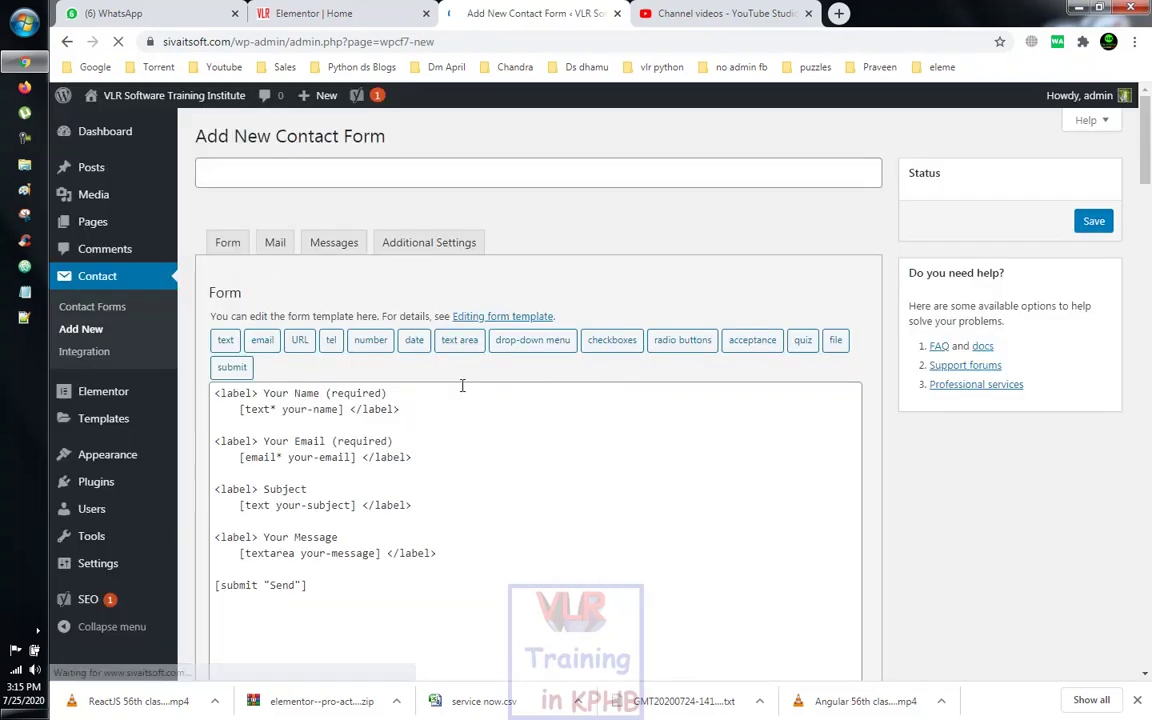
{"action": "scroll", "coordinate": [463, 386], "scroll_direction": "down", "scroll_amount": 1}
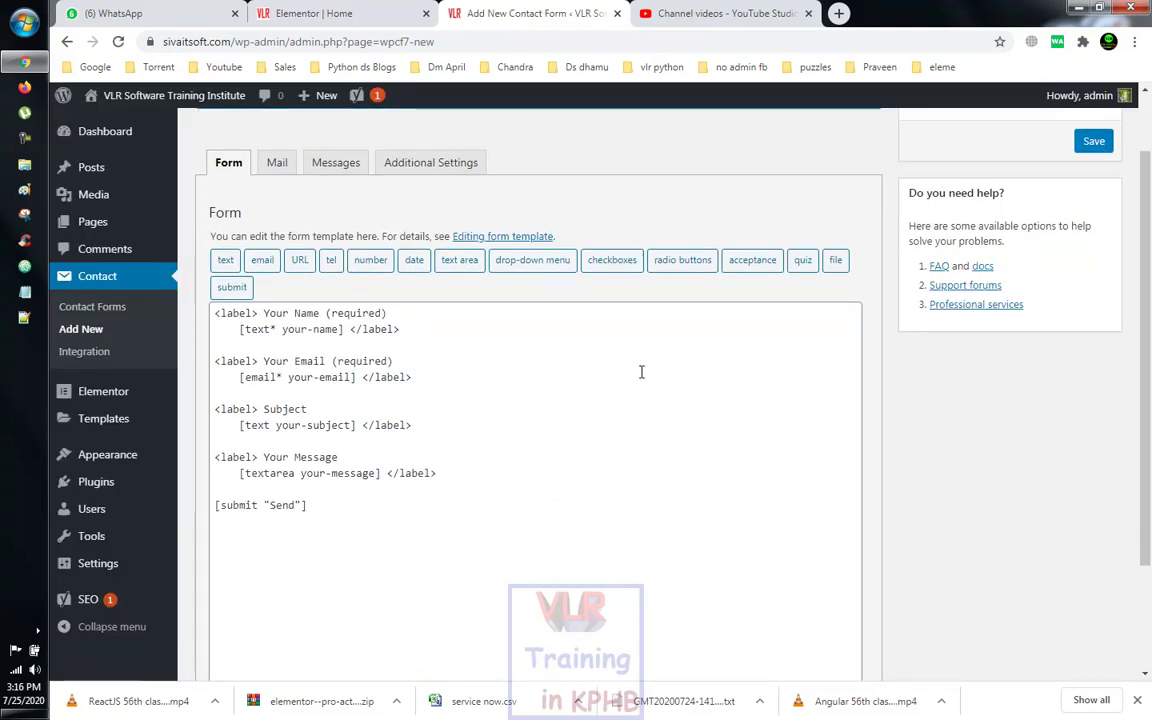
{"action": "scroll", "coordinate": [641, 372], "scroll_direction": "up", "scroll_amount": 1}
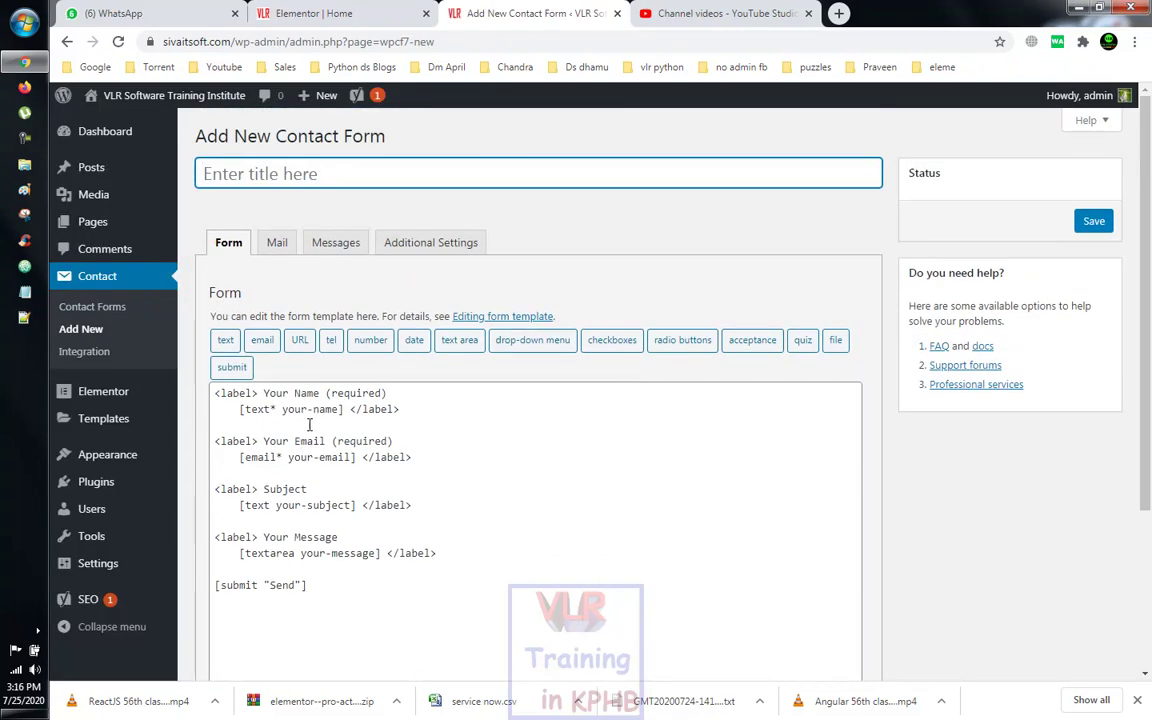
{"action": "left_click", "coordinate": [277, 243]}
{"action": "left_click", "coordinate": [338, 243]}
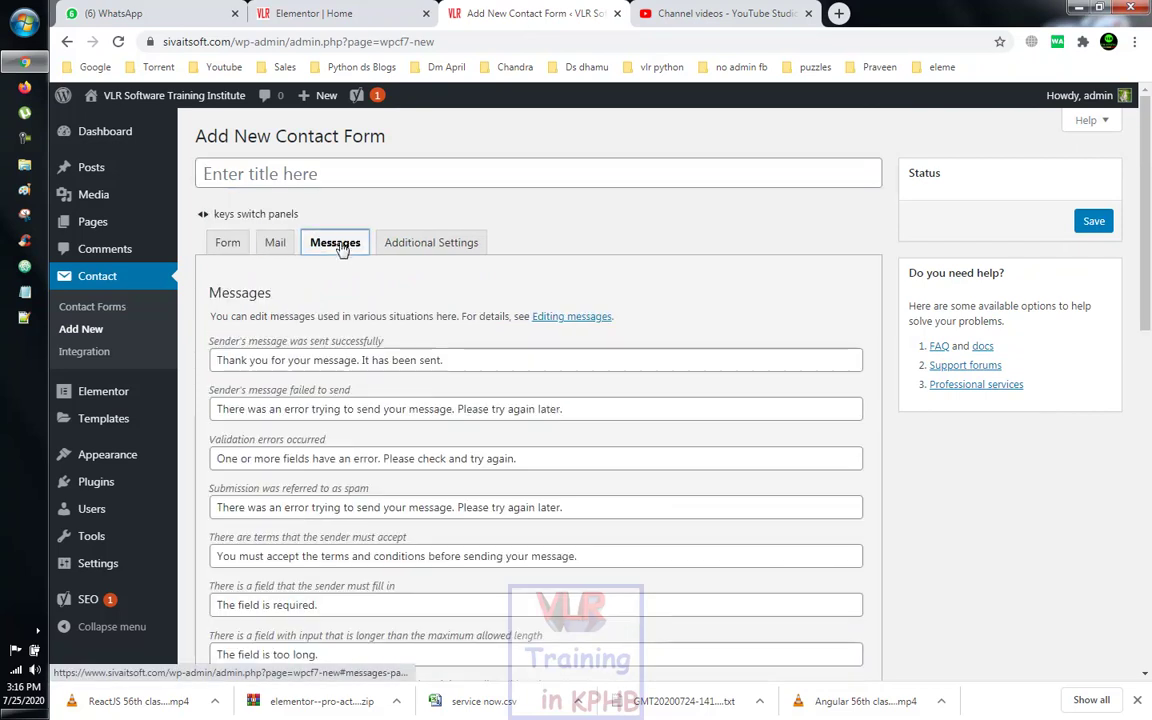
{"action": "left_click", "coordinate": [428, 243]}
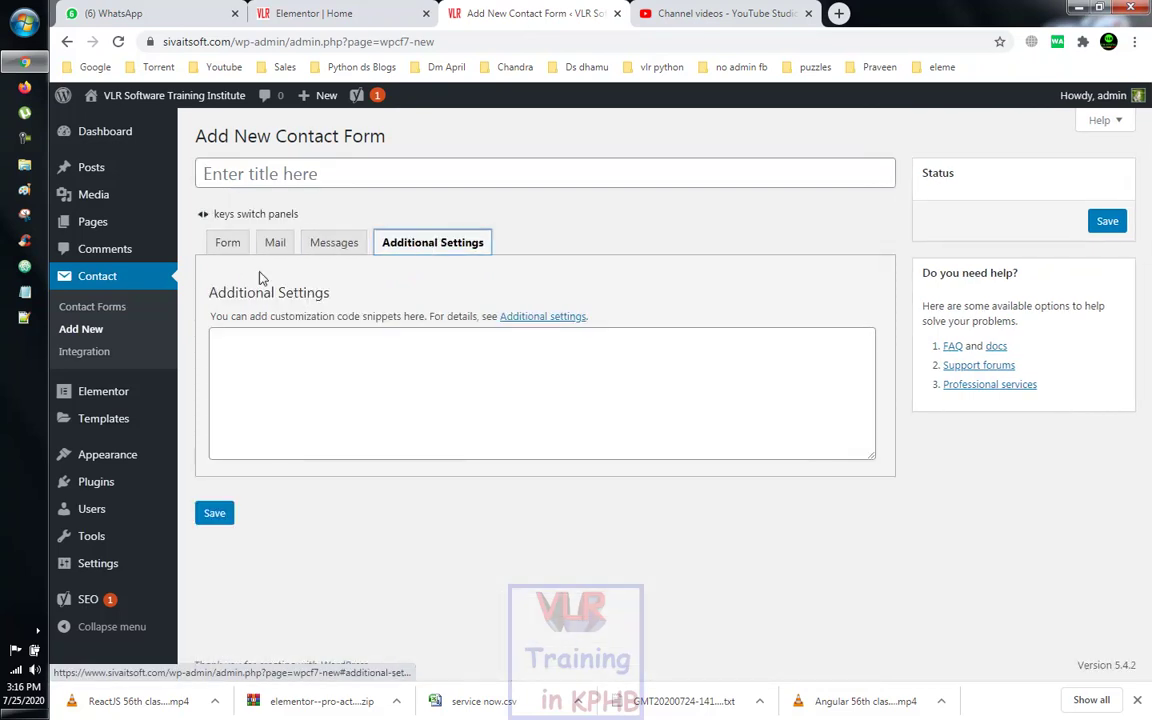
{"action": "mouse_move", "coordinate": [92, 172]}
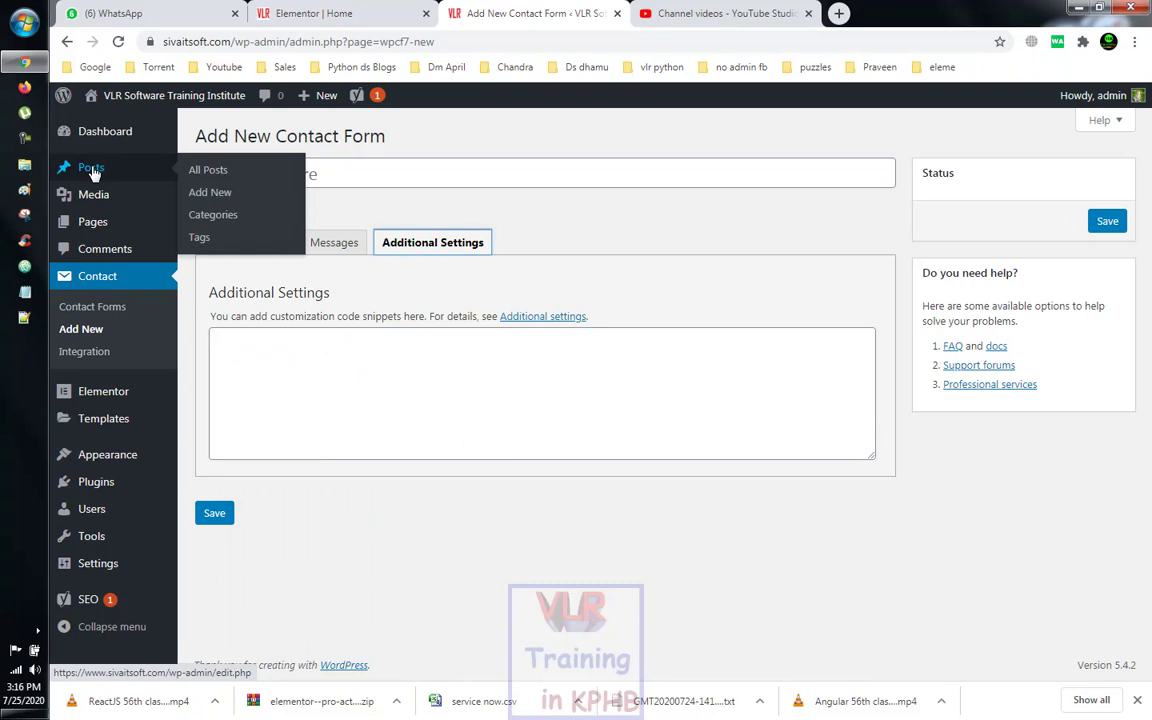
{"action": "left_click", "coordinate": [92, 170]}
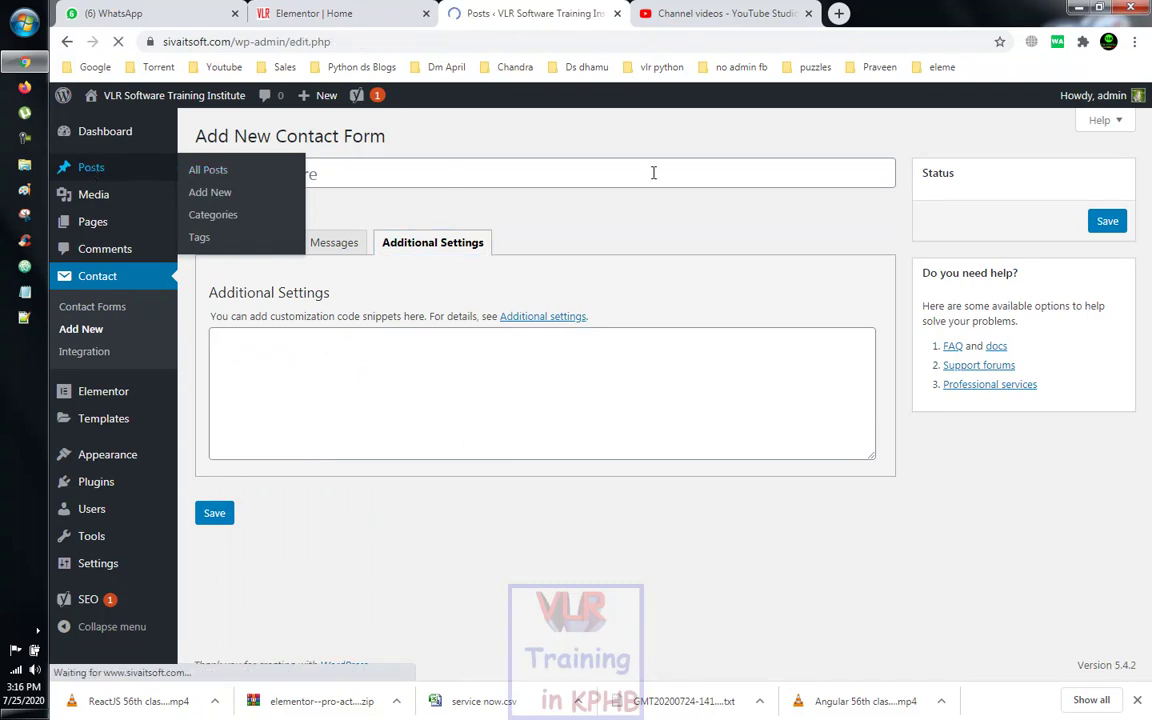
Switch to the Home page's Elementor editor and add a single-column section below the Lorem ipsum text
{"action": "key", "text": "ctrl+shift+Tab"}
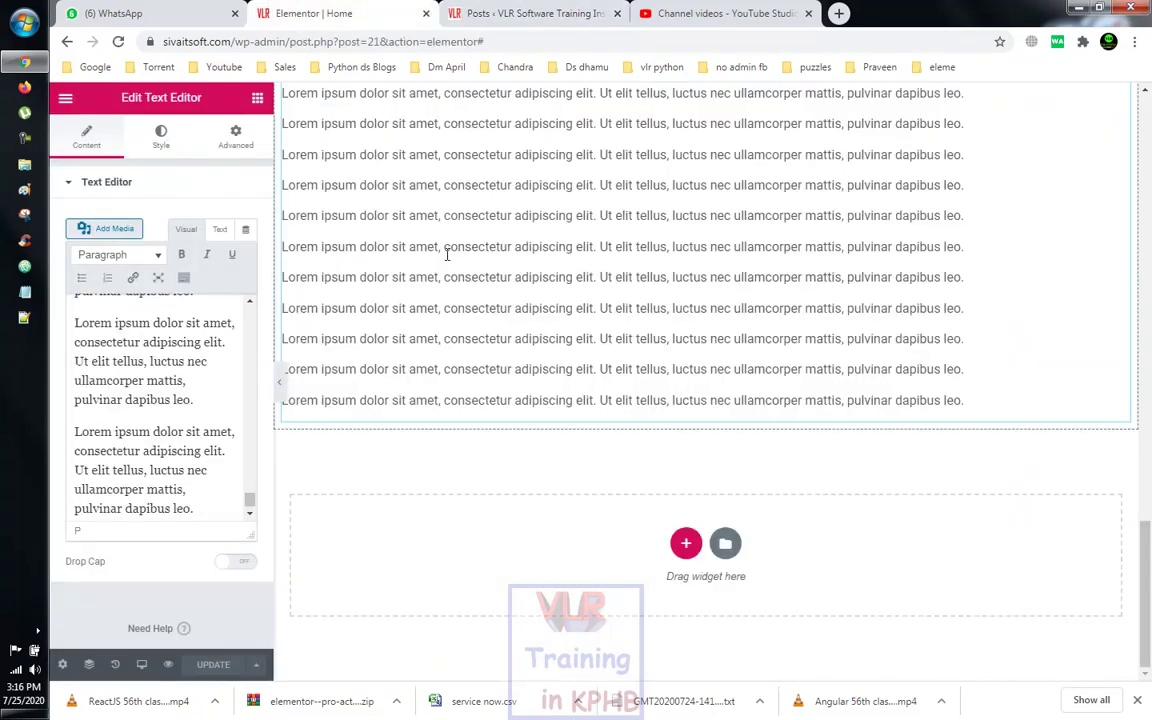
{"action": "left_click", "coordinate": [686, 543]}
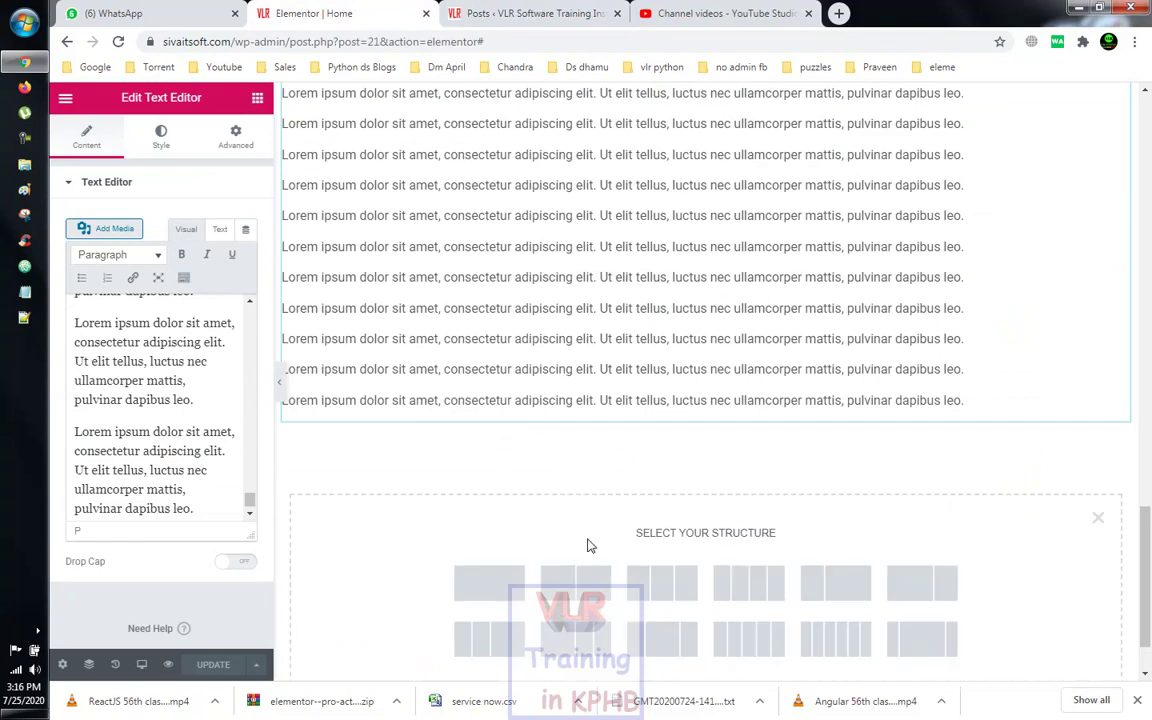
{"action": "scroll", "coordinate": [546, 540], "scroll_direction": "down", "scroll_amount": 1}
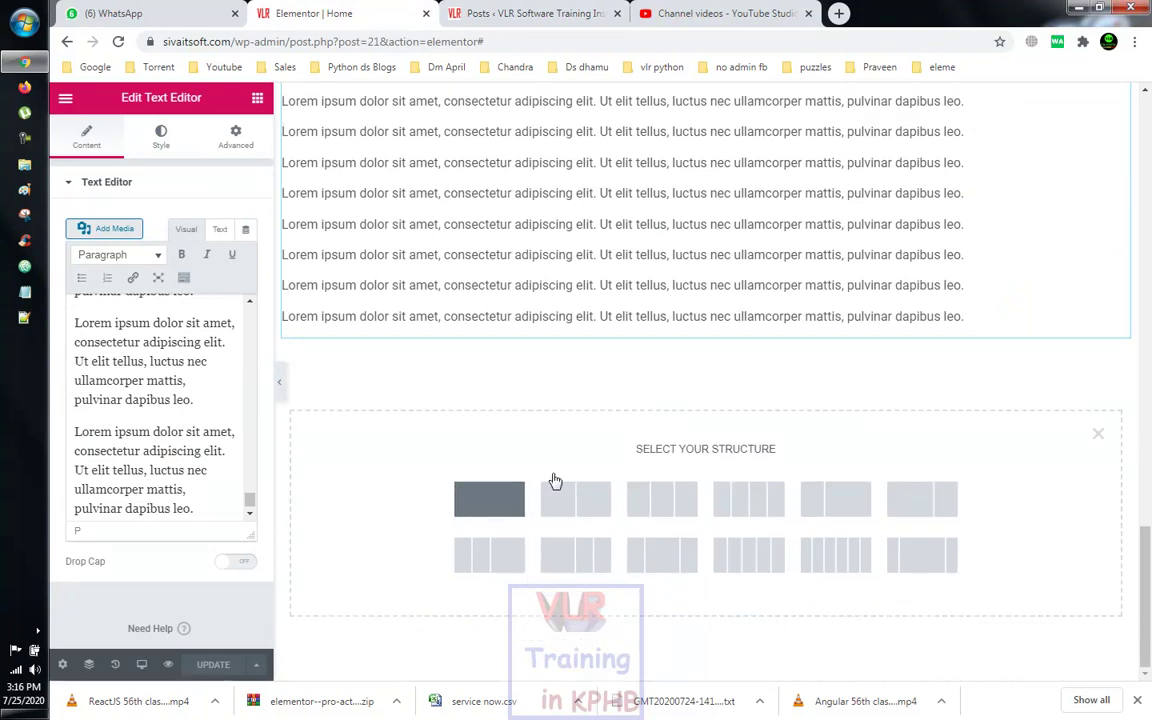
{"action": "left_click", "coordinate": [489, 499]}
Place a Shortcode widget from the General widgets in the new empty section
{"action": "left_click", "coordinate": [256, 99]}
{"action": "scroll", "coordinate": [200, 410], "scroll_direction": "down", "scroll_amount": 10}
{"action": "scroll", "coordinate": [200, 424], "scroll_direction": "down", "scroll_amount": 8}
{"action": "scroll", "coordinate": [200, 420], "scroll_direction": "down", "scroll_amount": 3}
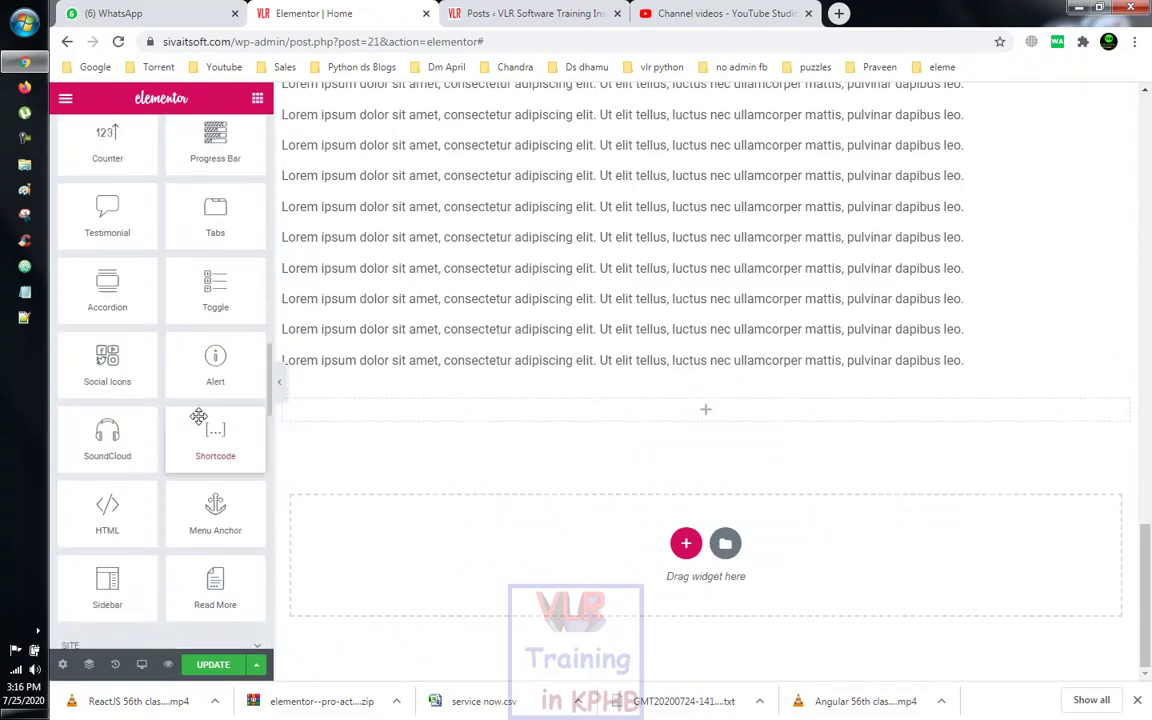
{"action": "scroll", "coordinate": [199, 416], "scroll_direction": "down", "scroll_amount": 2}
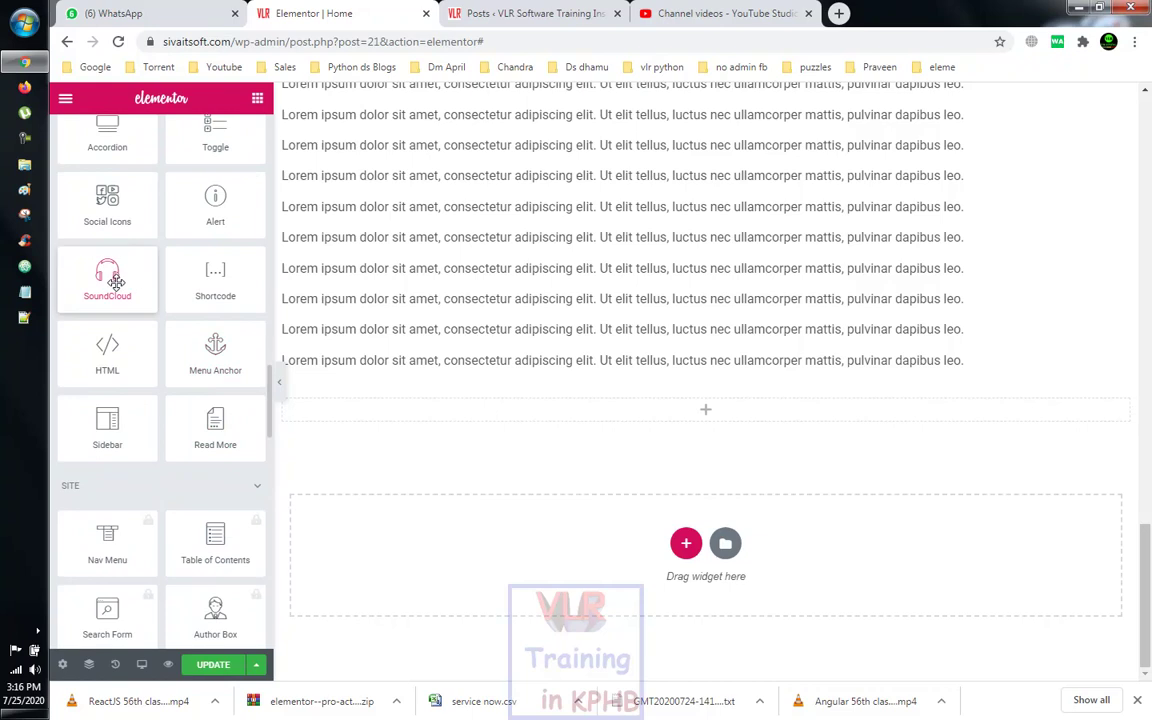
{"action": "left_click_drag", "start_coordinate": [215, 280], "coordinate": [684, 401]}
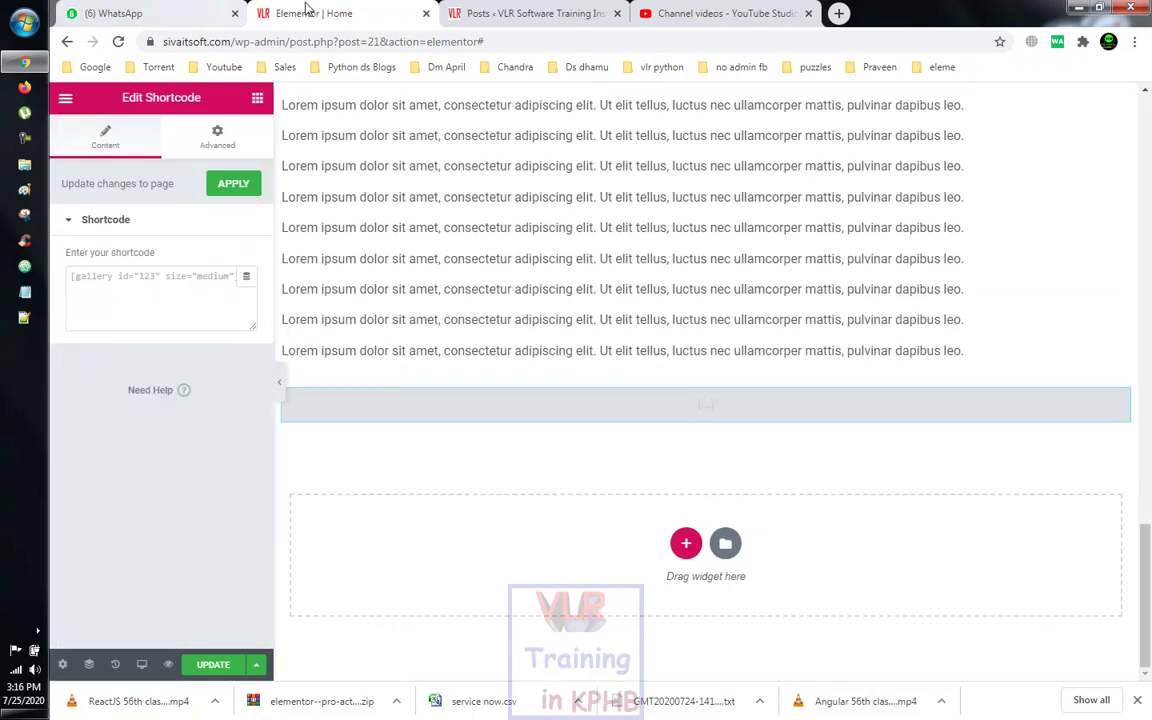
Return to the WordPress dashboard's Contact Forms list and copy the shortcode of Contact form 1
{"action": "left_click", "coordinate": [496, 14]}
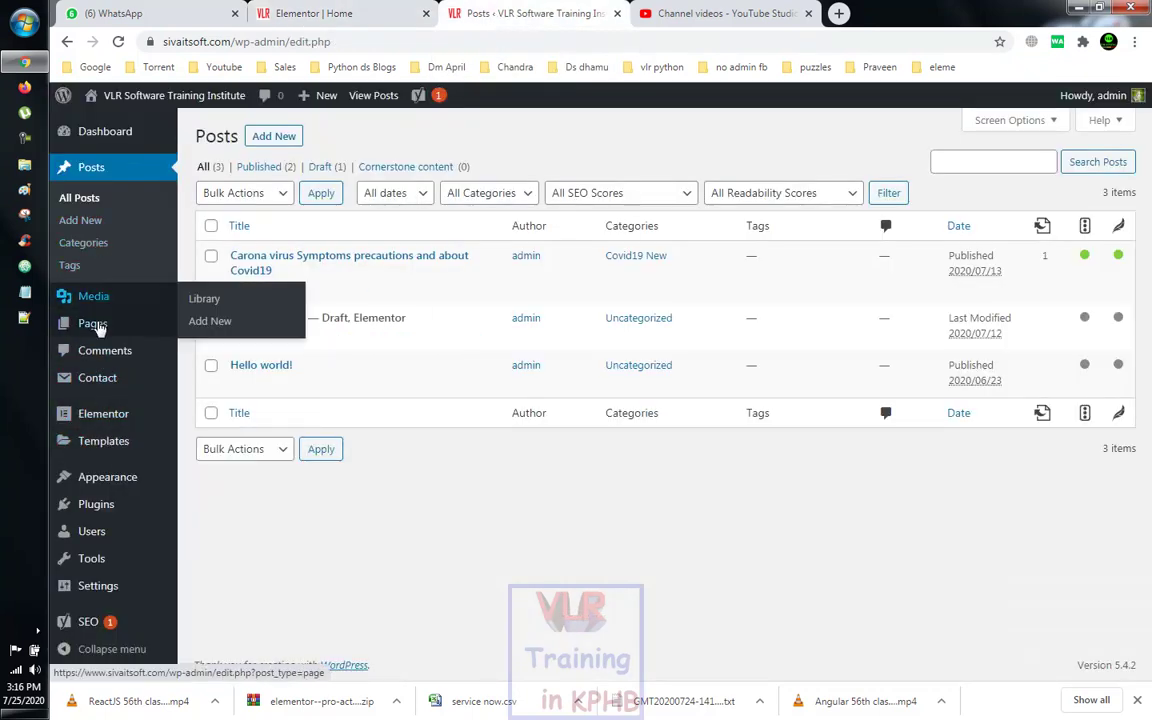
{"action": "left_click", "coordinate": [100, 381]}
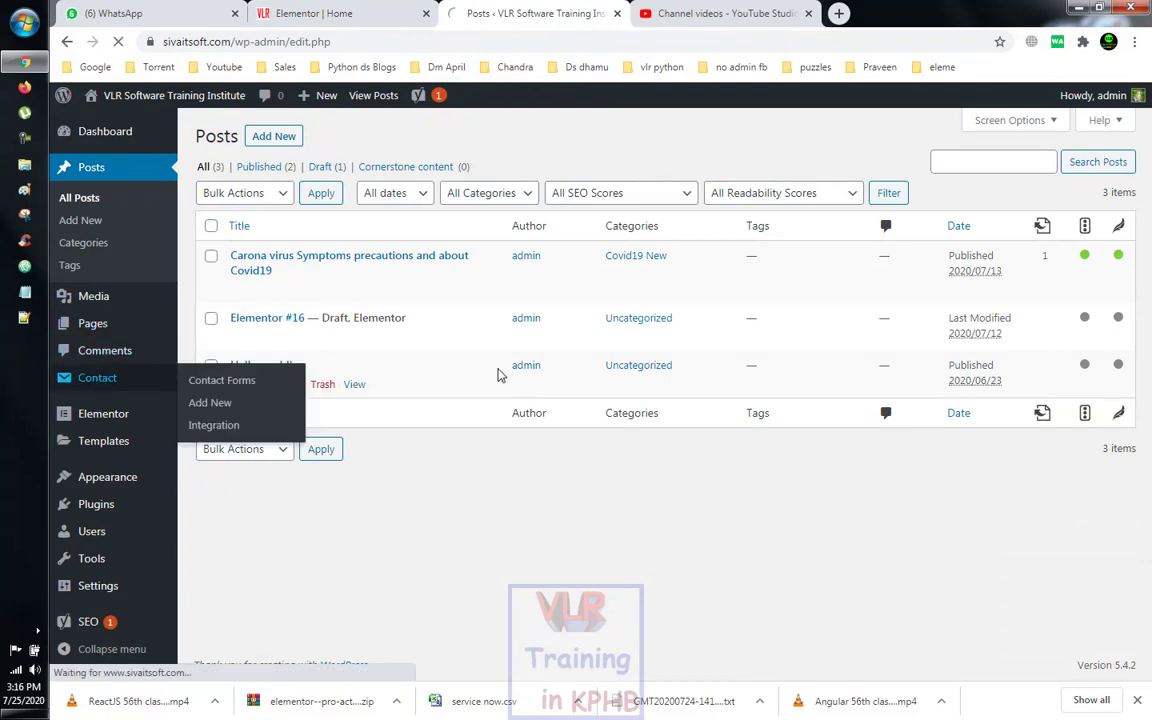
{"action": "scroll", "coordinate": [530, 404], "scroll_direction": "down", "scroll_amount": 1}
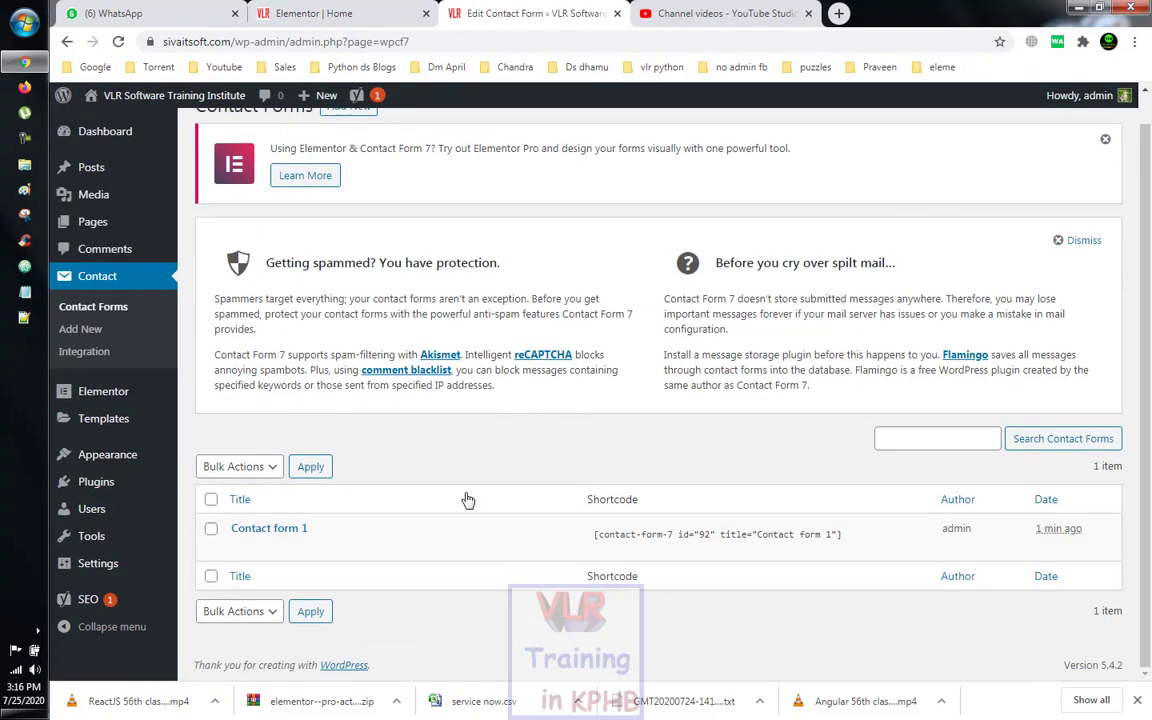
{"action": "left_click", "coordinate": [594, 534]}
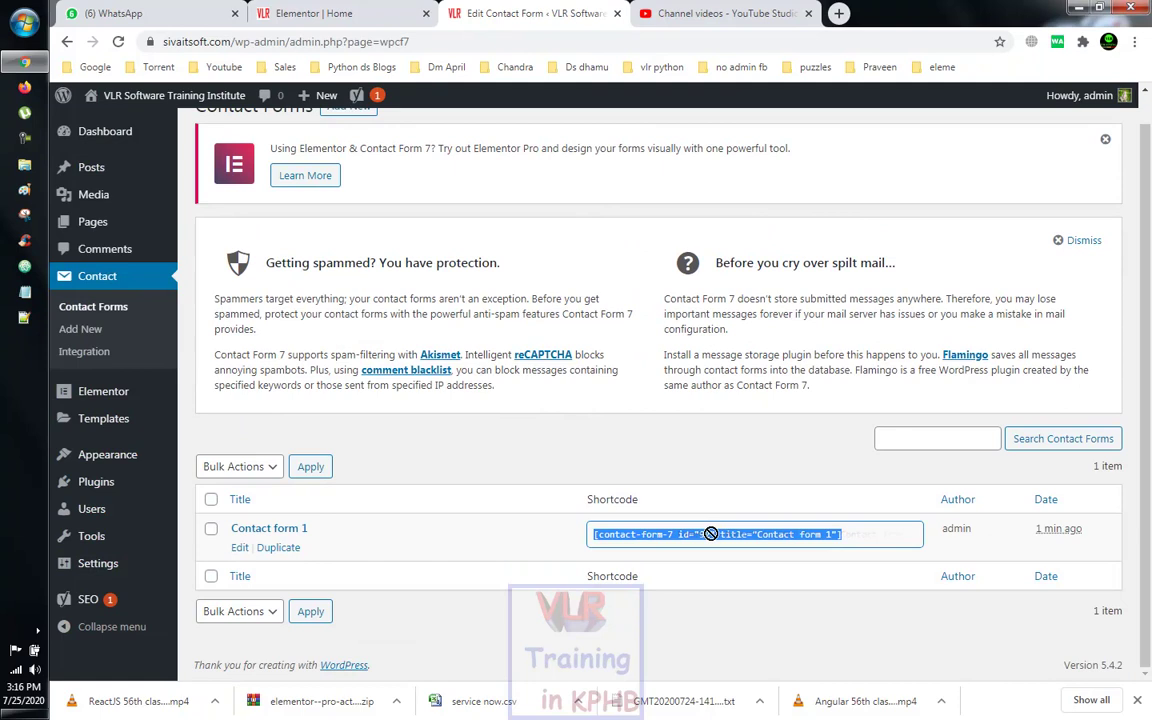
{"action": "right_click", "coordinate": [823, 540]}
{"action": "left_click", "coordinate": [791, 549]}
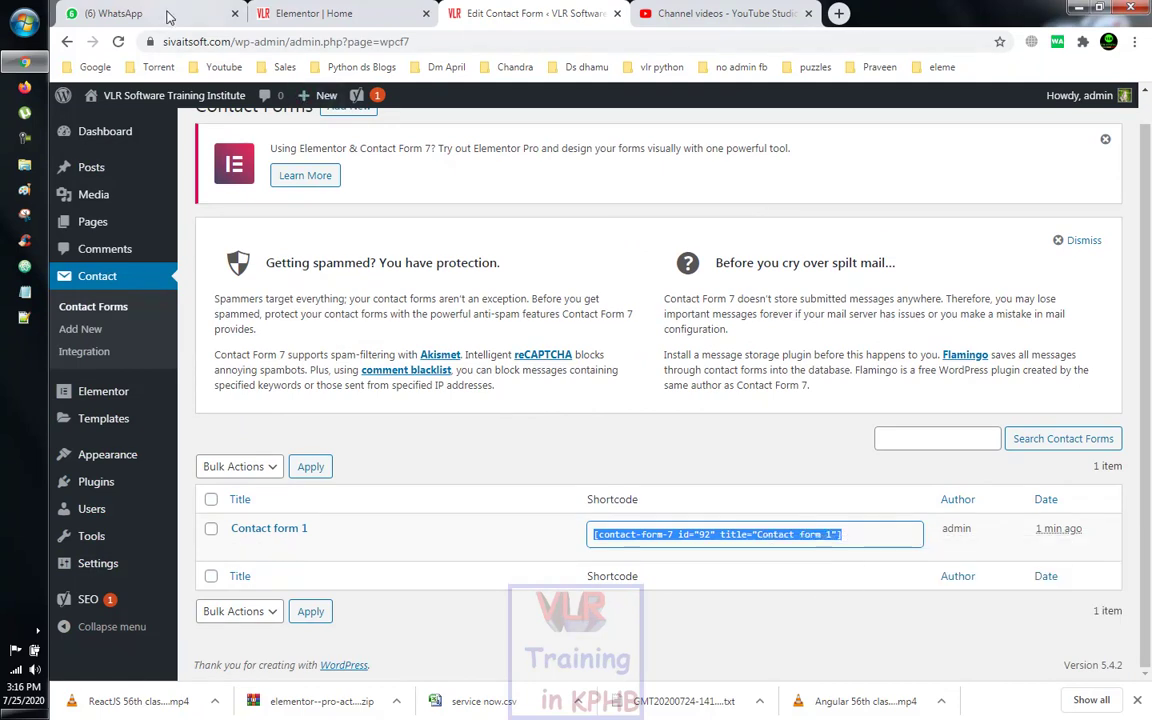
Paste the Contact form 1 shortcode into the Home page's Shortcode widget and check the rendered form below the Lorem ipsum text
{"action": "left_click", "coordinate": [305, 14]}
{"action": "left_click", "coordinate": [105, 300]}
{"action": "key", "text": "ctrl+v"}
{"action": "left_click", "coordinate": [231, 184]}
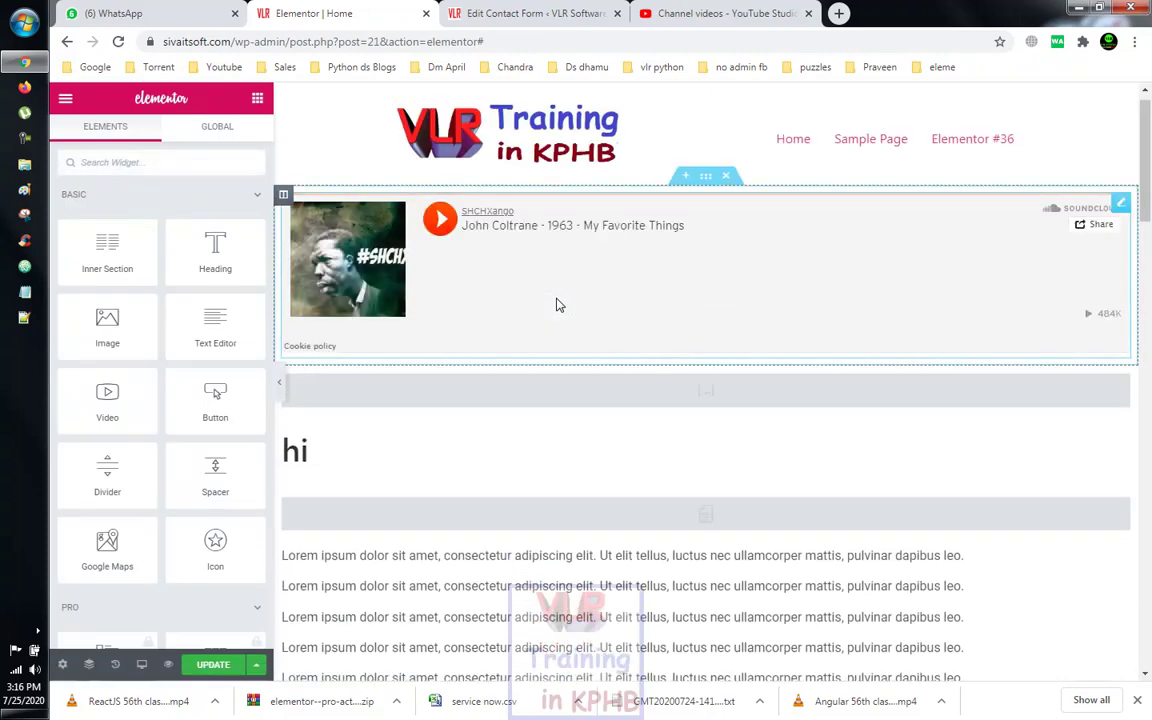
{"action": "scroll", "coordinate": [680, 420], "scroll_direction": "down", "scroll_amount": 10}
{"action": "scroll", "coordinate": [680, 420], "scroll_direction": "down", "scroll_amount": 5}
{"action": "scroll", "coordinate": [607, 378], "scroll_direction": "up", "scroll_amount": 2}
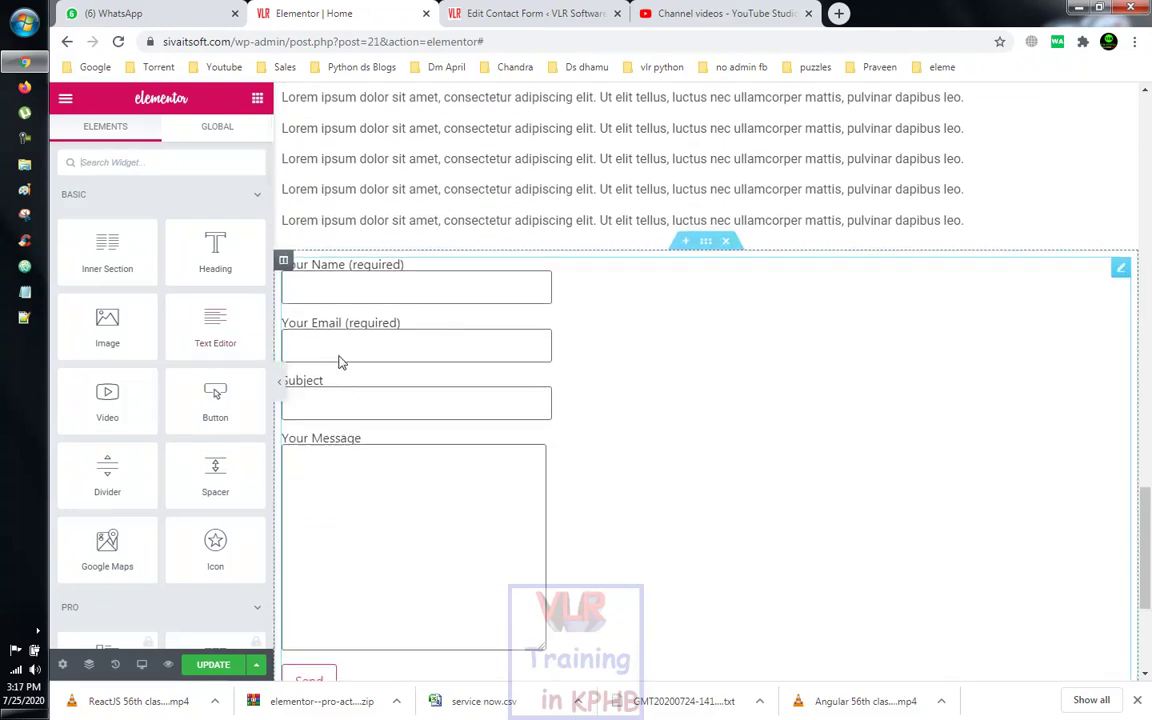
{"action": "scroll", "coordinate": [689, 360], "scroll_direction": "up", "scroll_amount": 2}
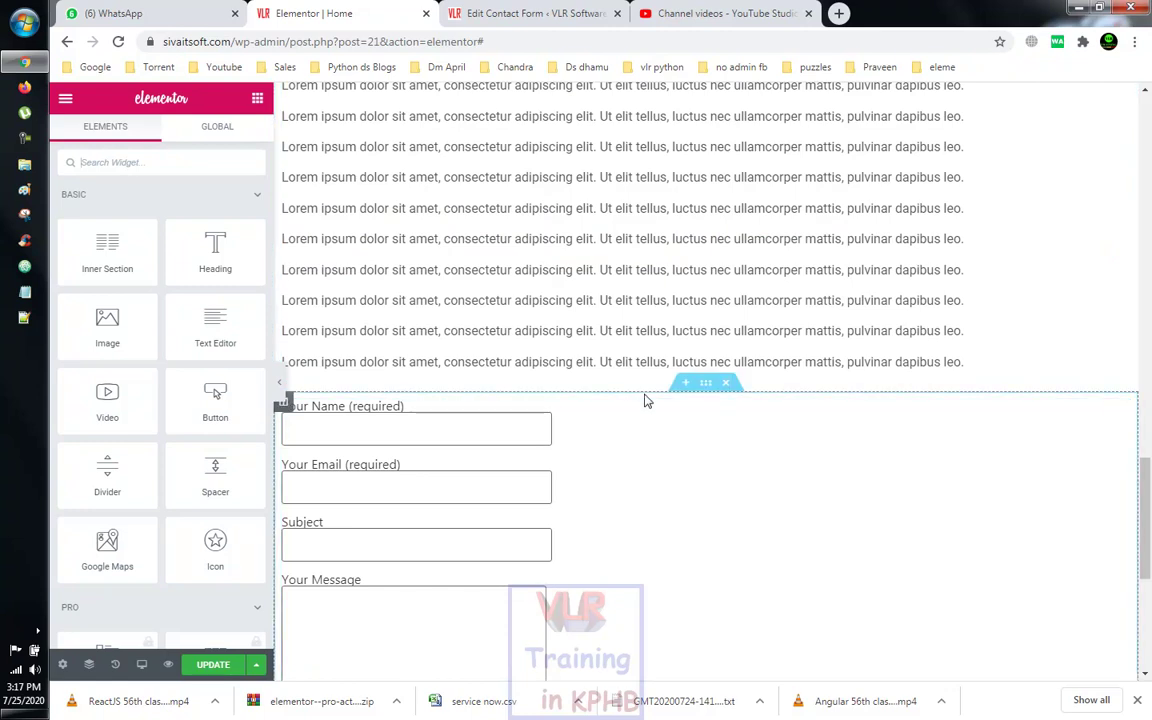
{"action": "scroll", "coordinate": [466, 143], "scroll_direction": "up", "scroll_amount": 1}
{"action": "scroll", "coordinate": [466, 143], "scroll_direction": "up", "scroll_amount": 2}
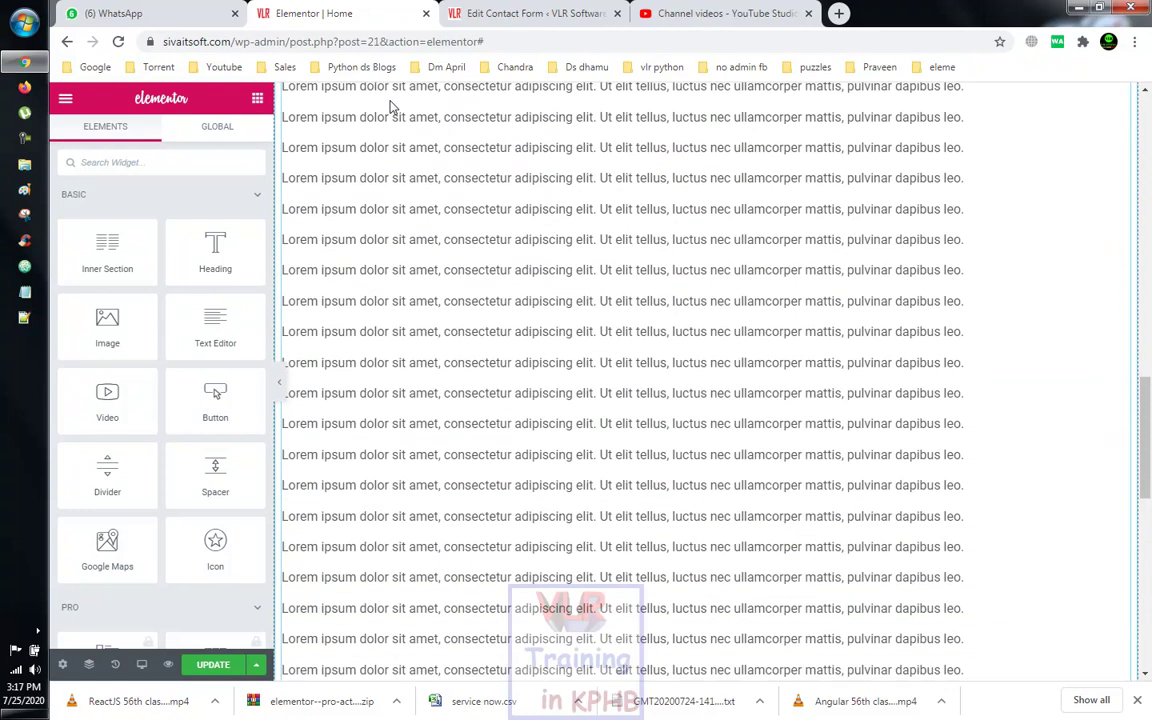
Open the live Home page, look for the contact form below the long text, and reload the page
{"action": "left_click", "coordinate": [470, 13]}
{"action": "left_click", "coordinate": [150, 96]}
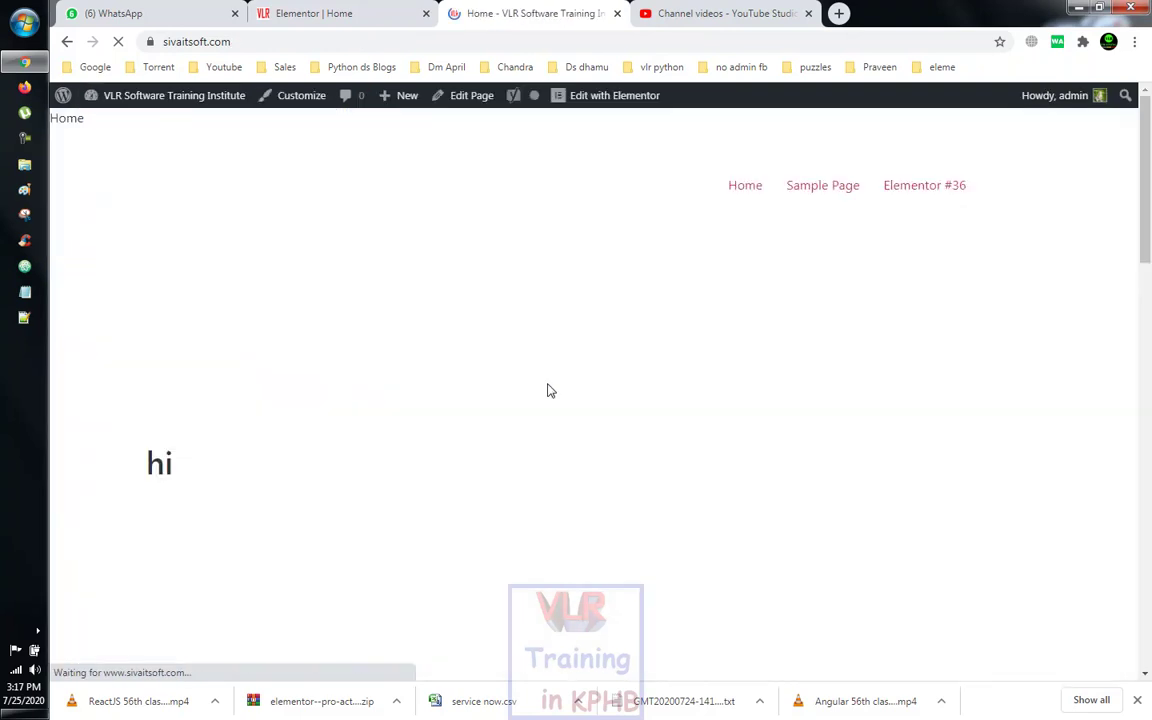
{"action": "scroll", "coordinate": [548, 390], "scroll_direction": "down", "scroll_amount": 2}
{"action": "scroll", "coordinate": [548, 390], "scroll_direction": "down", "scroll_amount": 5}
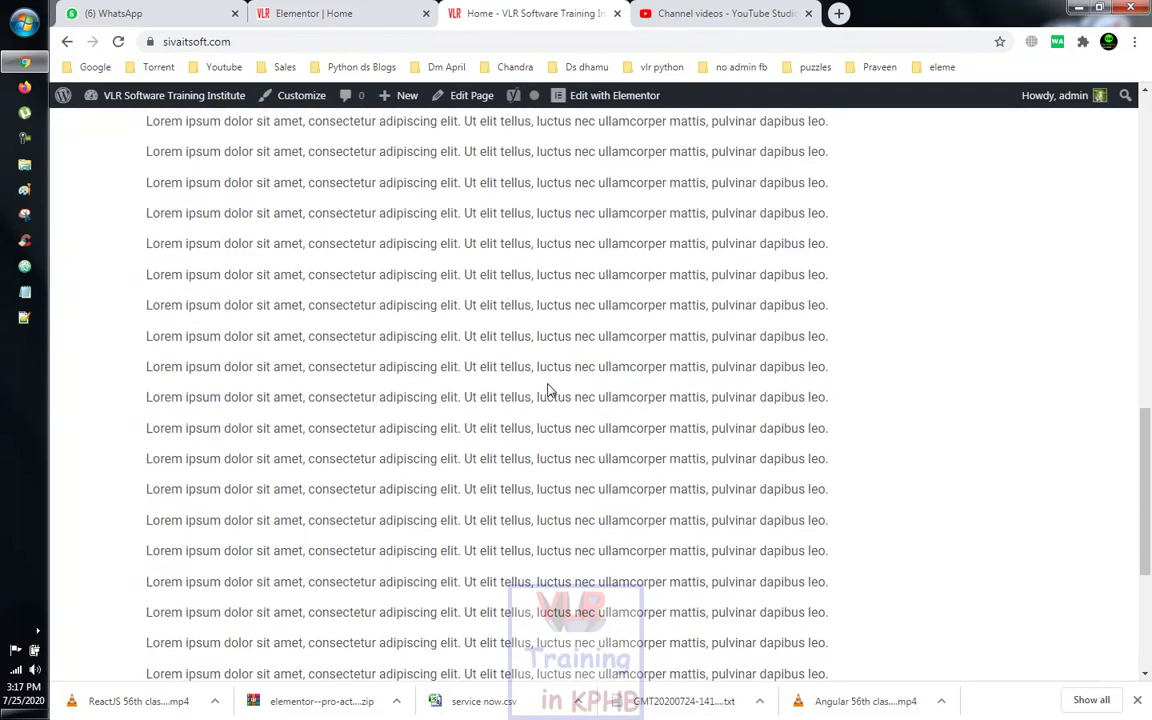
{"action": "scroll", "coordinate": [557, 474], "scroll_direction": "up", "scroll_amount": 6}
{"action": "right_click", "coordinate": [846, 321]}
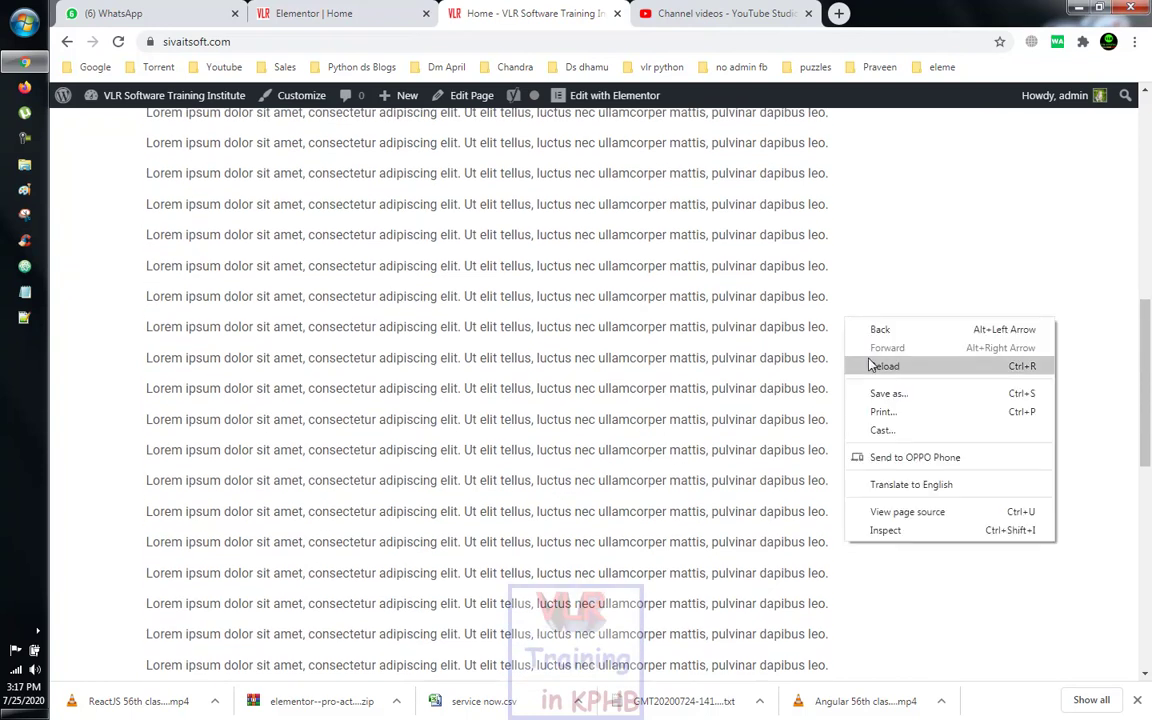
{"action": "left_click", "coordinate": [885, 366]}
Update the Home page in the Elementor editor and reload the live page
{"action": "left_click", "coordinate": [314, 13]}
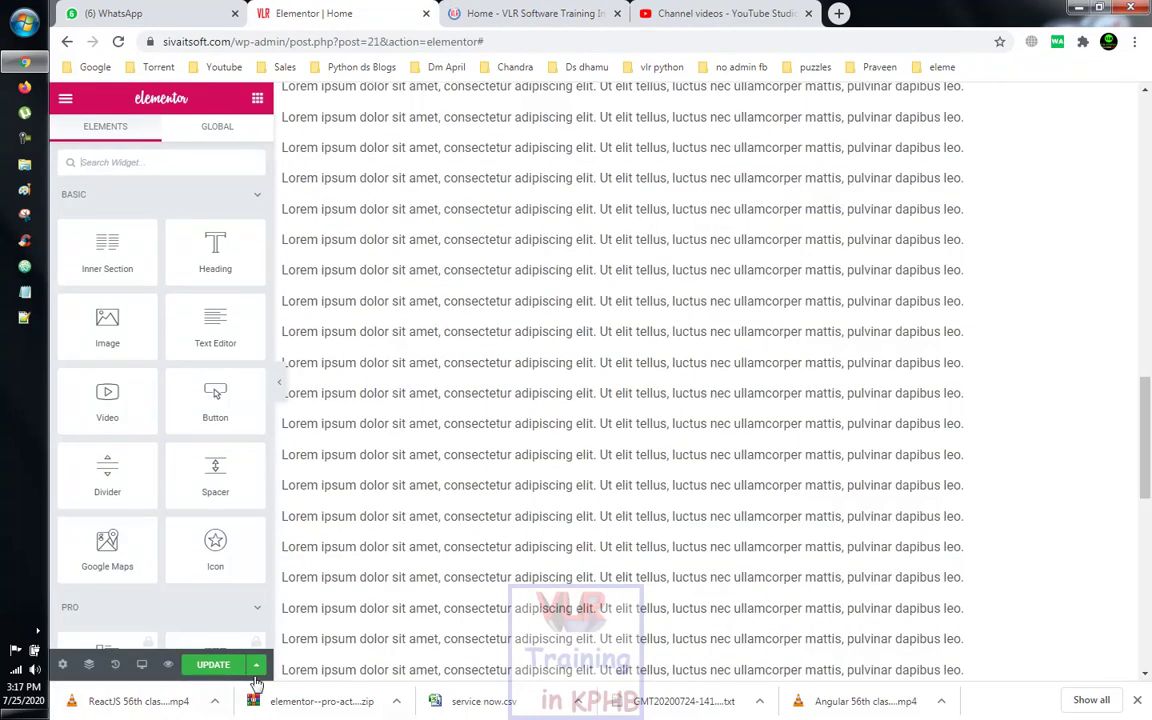
{"action": "left_click", "coordinate": [219, 665]}
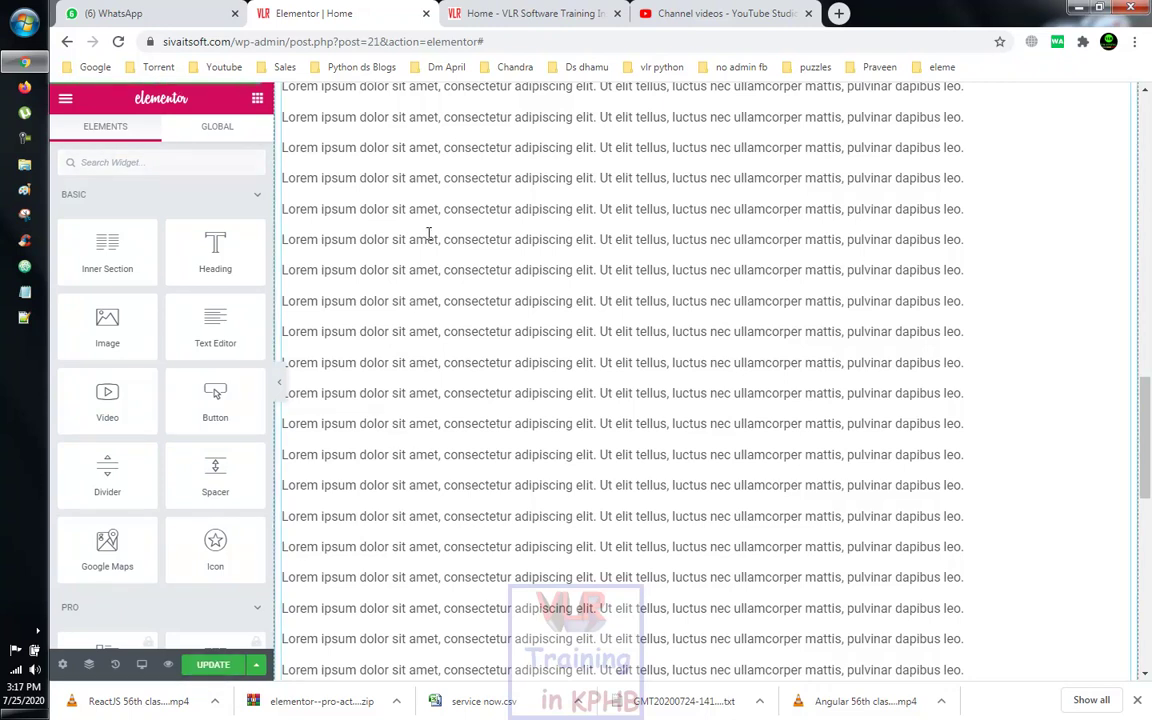
{"action": "left_click", "coordinate": [472, 13]}
{"action": "scroll", "coordinate": [882, 445], "scroll_direction": "down", "scroll_amount": 5}
{"action": "right_click", "coordinate": [882, 444]}
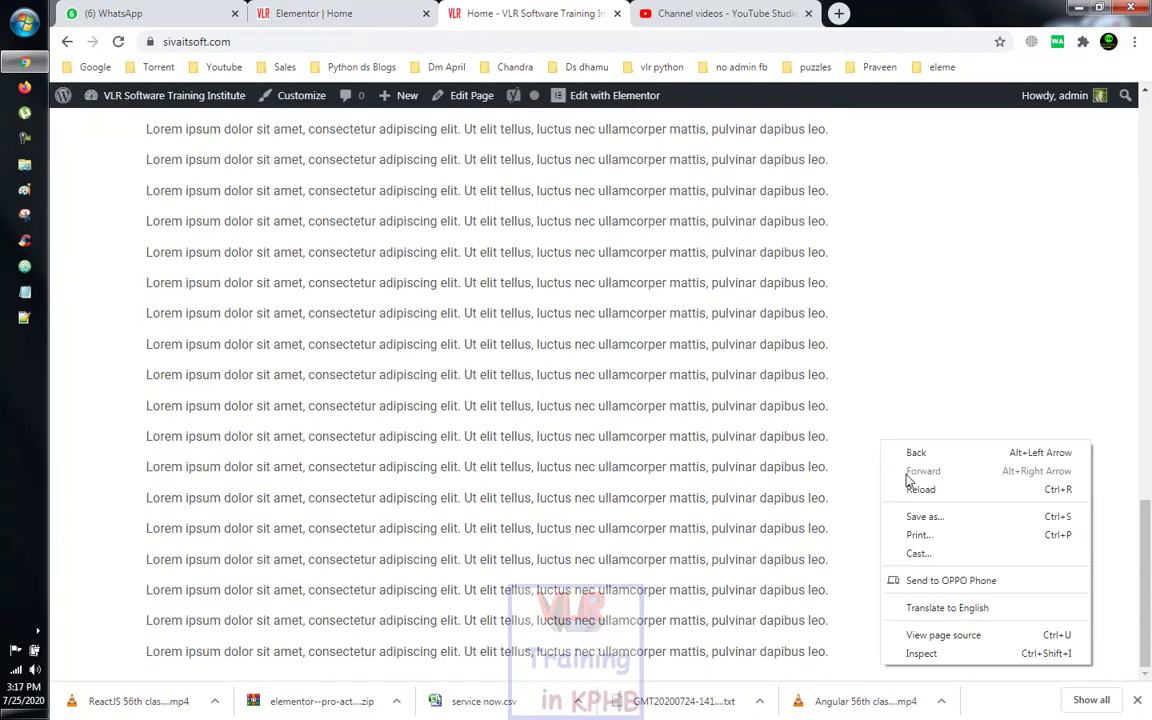
{"action": "left_click", "coordinate": [920, 489]}
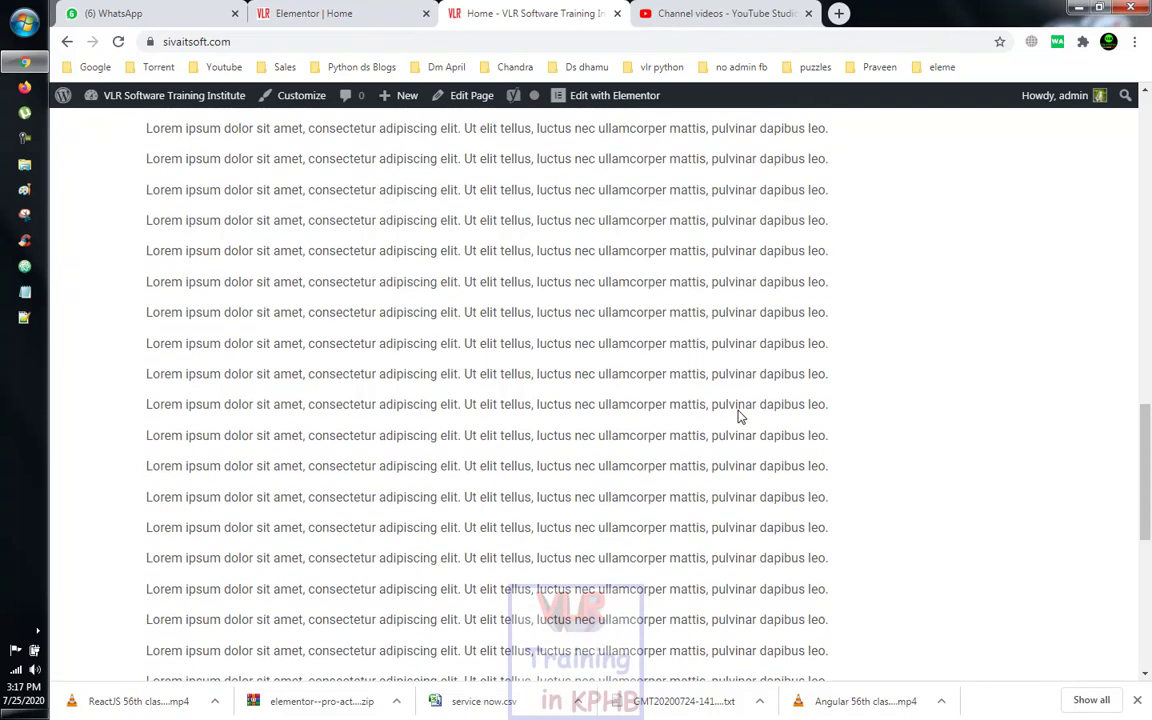
Examine the contact form's fields below the long text and the header menu on the live Home page
{"action": "scroll", "coordinate": [740, 417], "scroll_direction": "down", "scroll_amount": 5}
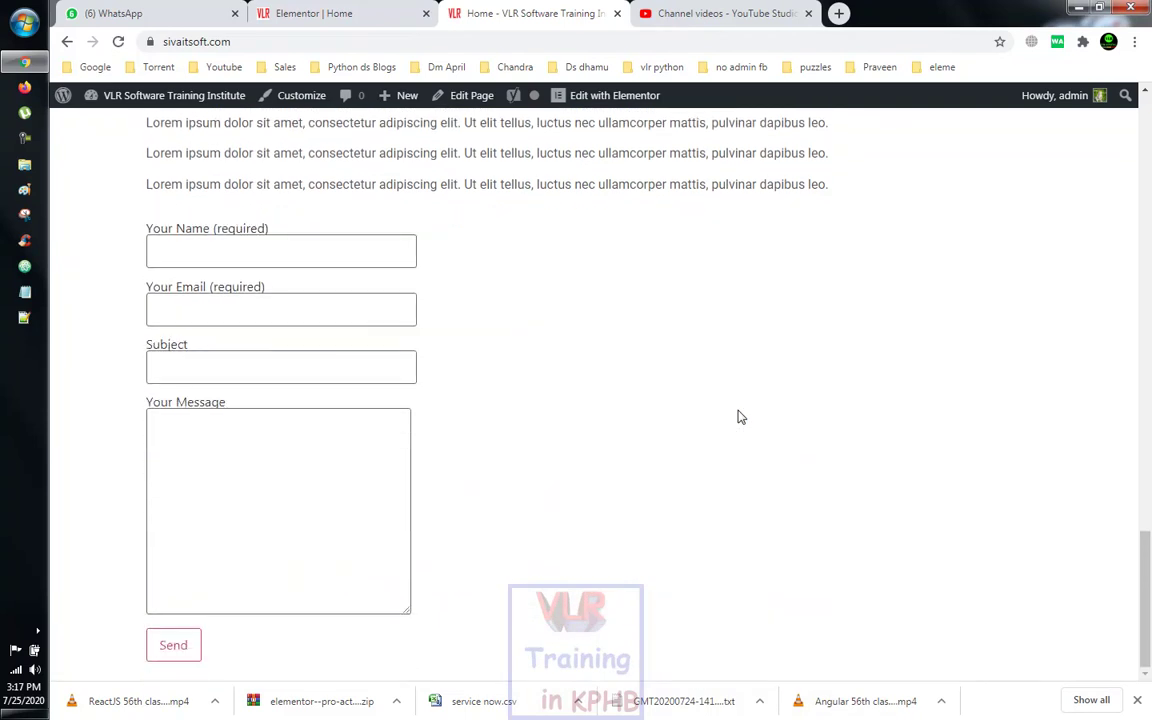
{"action": "left_click", "coordinate": [214, 247]}
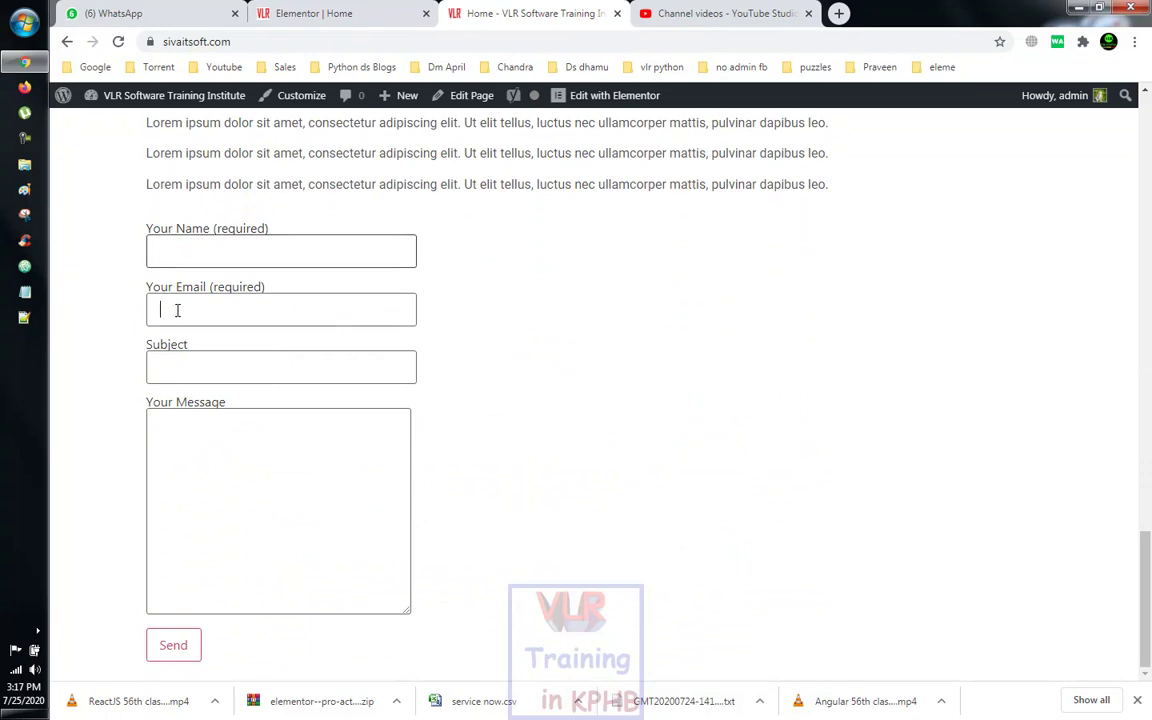
{"action": "left_click", "coordinate": [172, 435]}
{"action": "scroll", "coordinate": [900, 311], "scroll_direction": "up", "scroll_amount": 10}
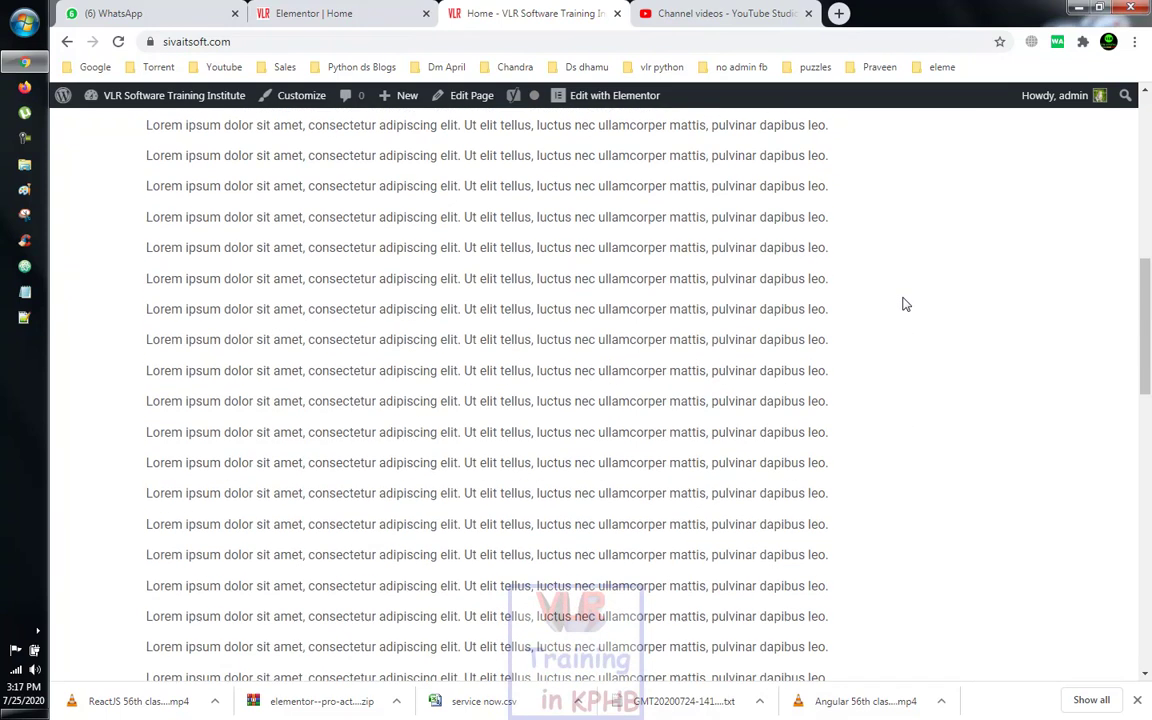
{"action": "scroll", "coordinate": [903, 303], "scroll_direction": "up", "scroll_amount": 8}
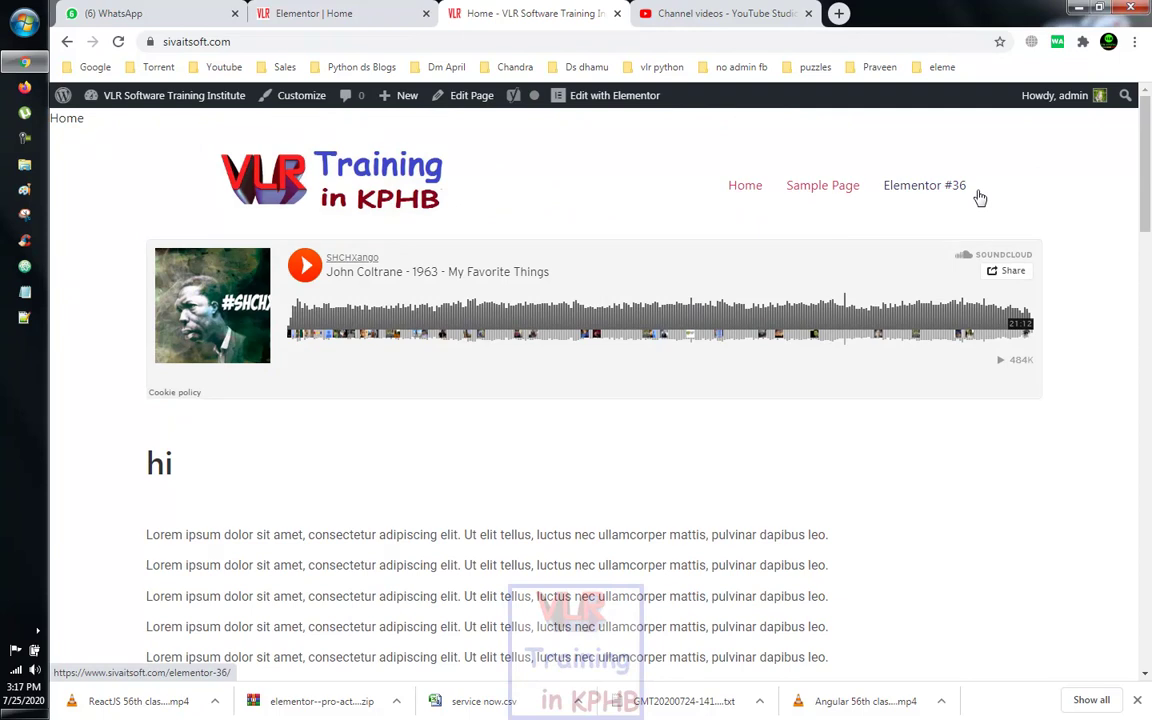
{"action": "scroll", "coordinate": [651, 480], "scroll_direction": "down", "scroll_amount": 18}
{"action": "left_click", "coordinate": [293, 398]}
{"action": "scroll", "coordinate": [700, 320], "scroll_direction": "up", "scroll_amount": 8}
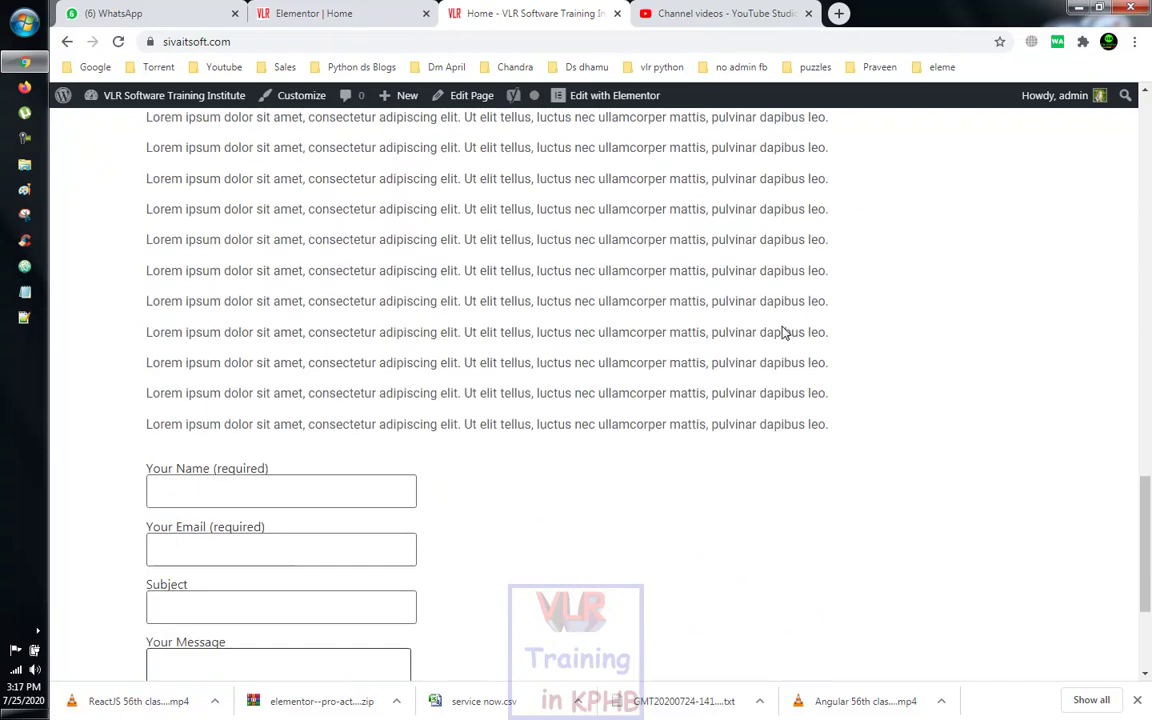
Place a Menu Anchor widget from the General widgets directly above the contact form in the Home page's Elementor editor
{"action": "left_click", "coordinate": [305, 13]}
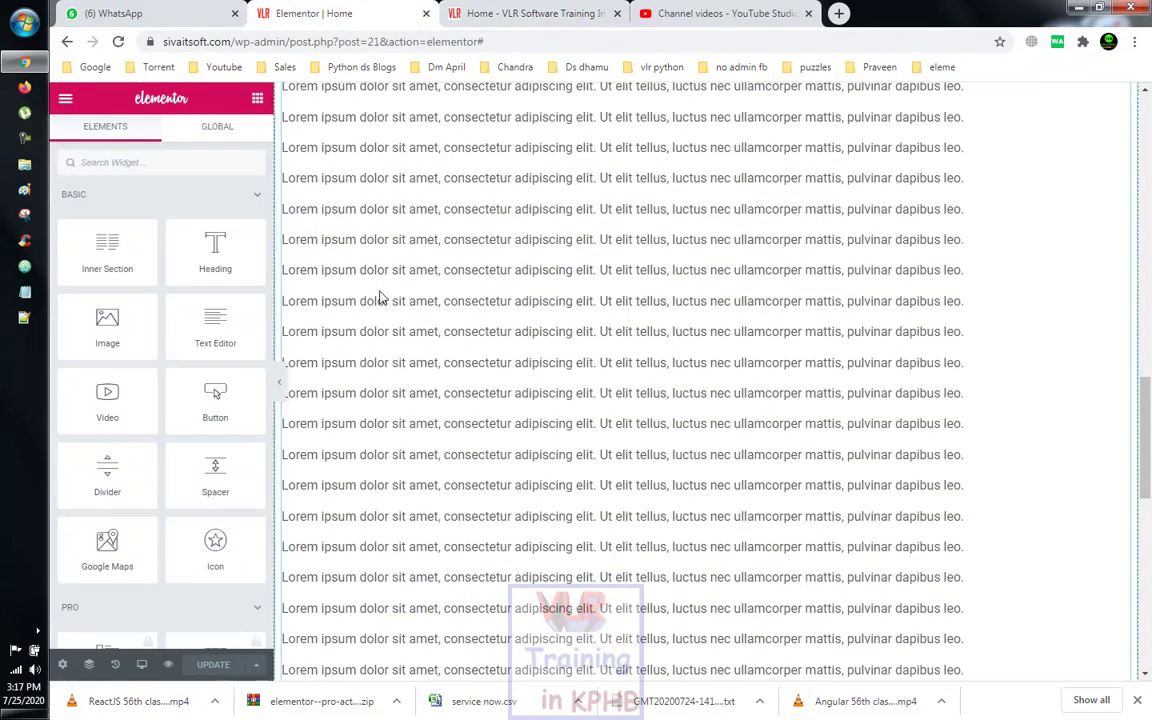
{"action": "scroll", "coordinate": [389, 310], "scroll_direction": "down", "scroll_amount": 5}
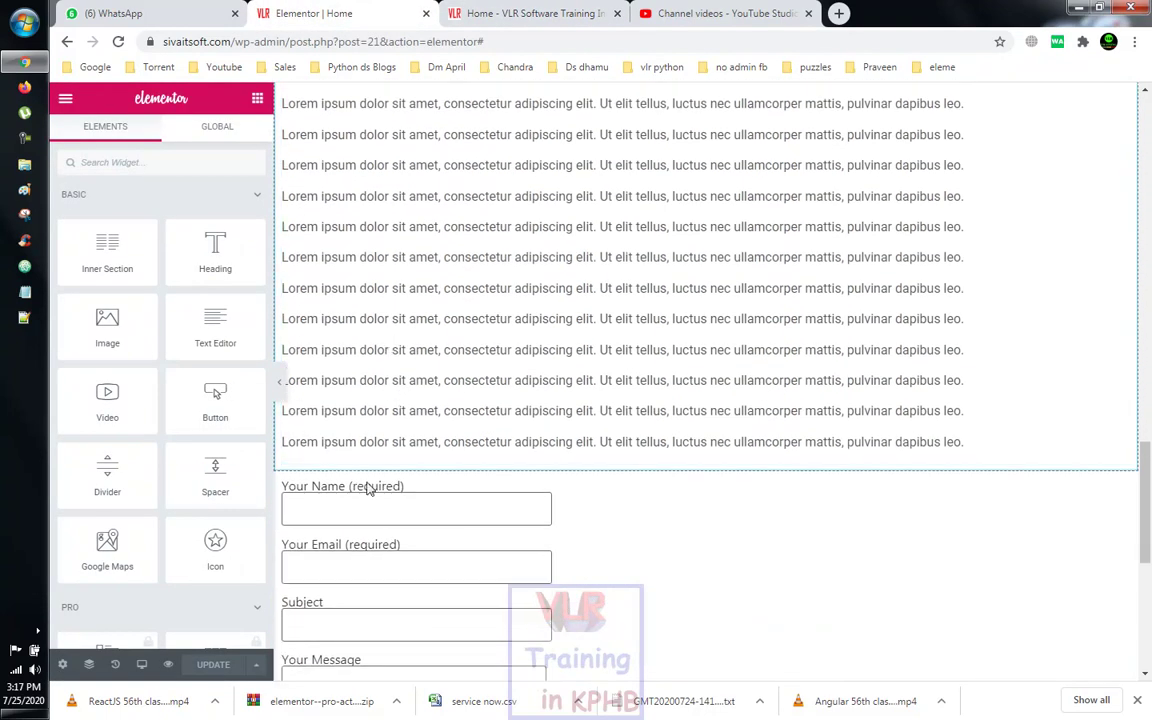
{"action": "scroll", "coordinate": [210, 454], "scroll_direction": "down", "scroll_amount": 2}
{"action": "scroll", "coordinate": [210, 454], "scroll_direction": "down", "scroll_amount": 3}
{"action": "scroll", "coordinate": [186, 507], "scroll_direction": "down", "scroll_amount": 3}
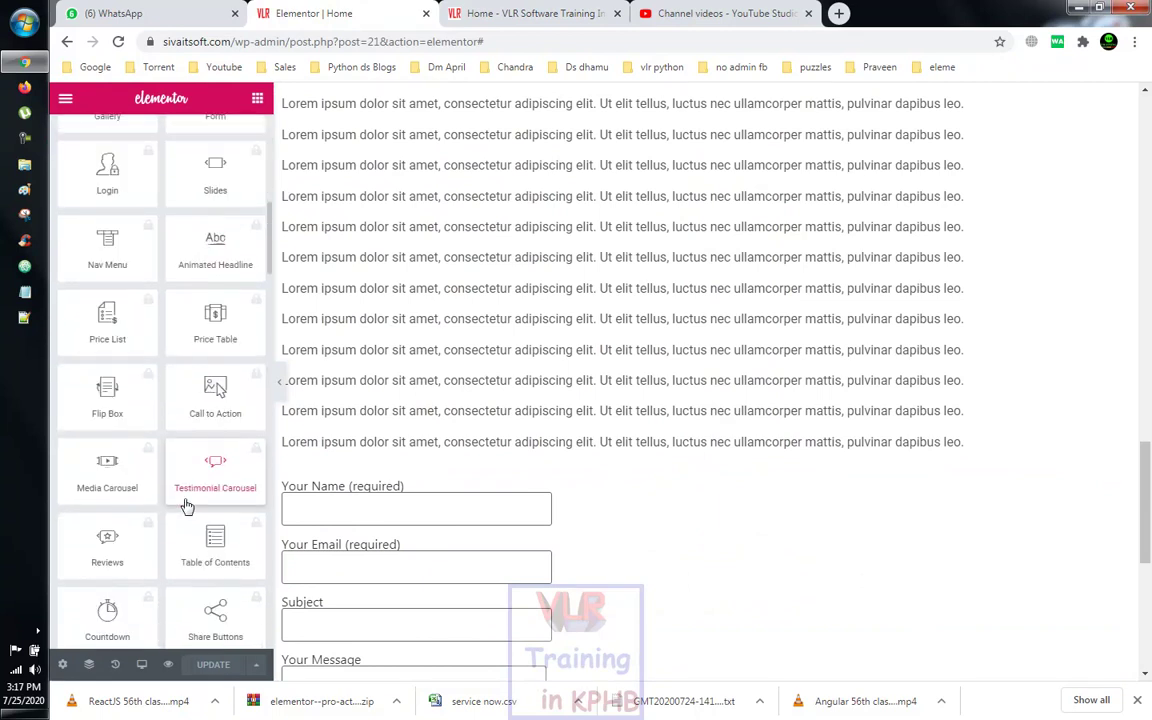
{"action": "scroll", "coordinate": [373, 488], "scroll_direction": "up", "scroll_amount": 3}
{"action": "scroll", "coordinate": [458, 566], "scroll_direction": "down", "scroll_amount": 4}
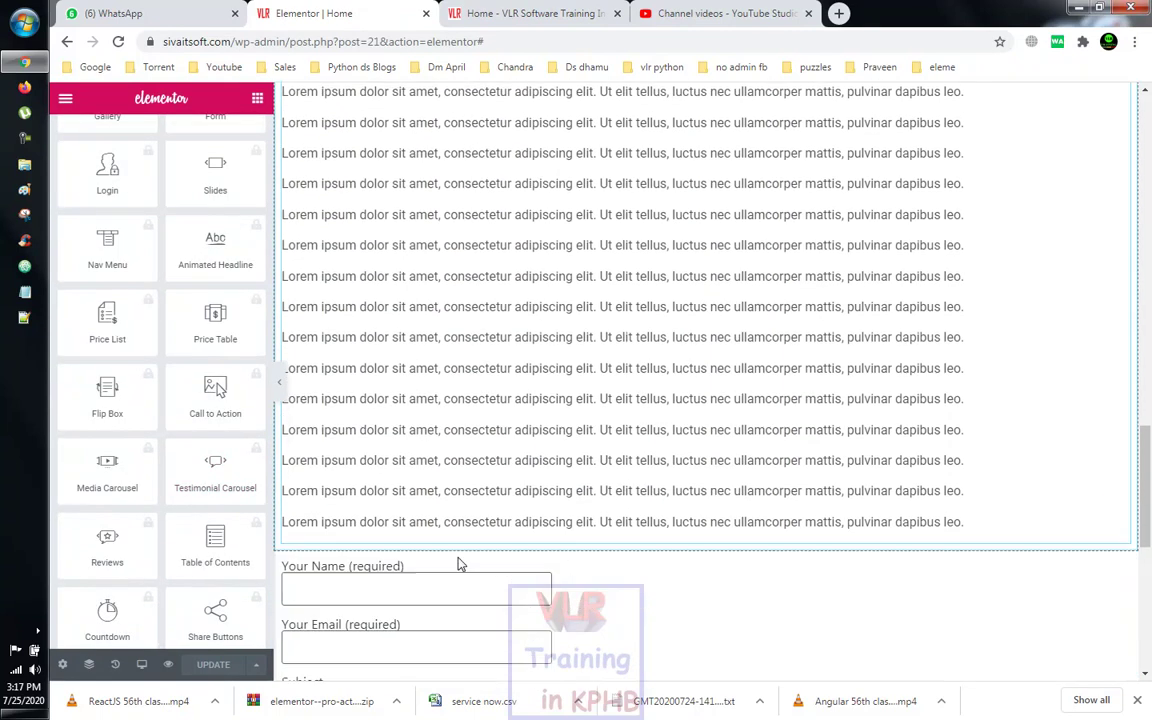
{"action": "scroll", "coordinate": [125, 280], "scroll_direction": "up", "scroll_amount": 1}
{"action": "scroll", "coordinate": [140, 295], "scroll_direction": "down", "scroll_amount": 2}
{"action": "scroll", "coordinate": [145, 300], "scroll_direction": "down", "scroll_amount": 7}
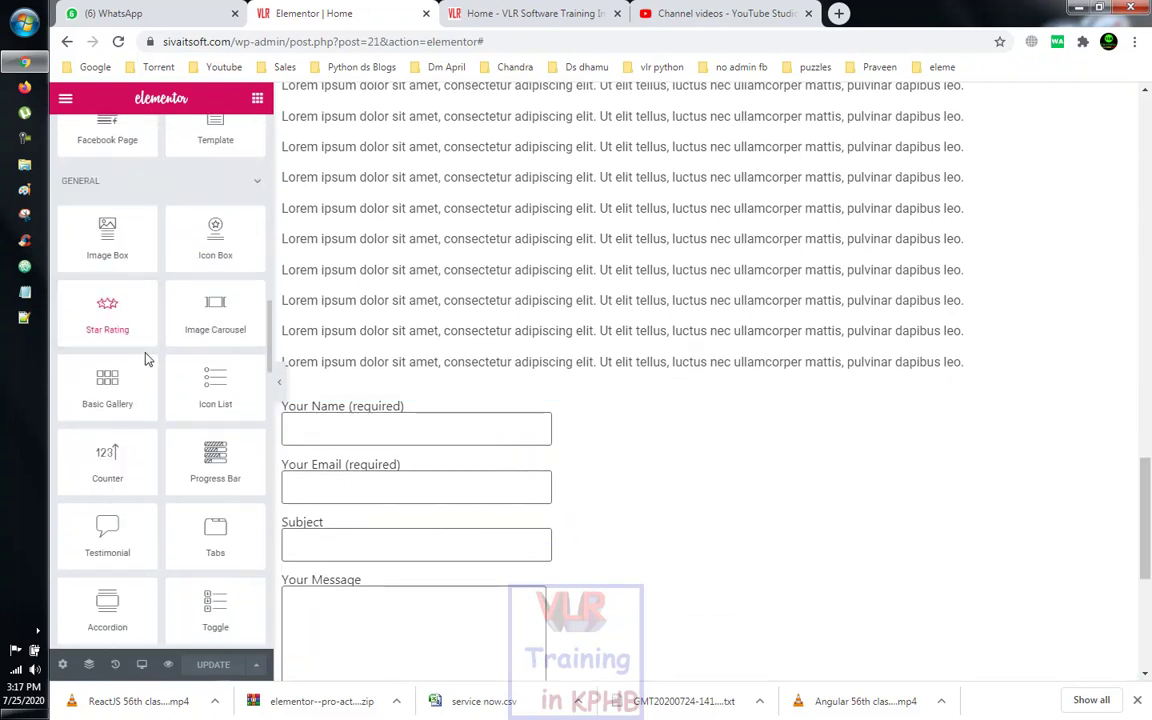
{"action": "scroll", "coordinate": [145, 359], "scroll_direction": "down", "scroll_amount": 2}
{"action": "scroll", "coordinate": [136, 386], "scroll_direction": "down", "scroll_amount": 1}
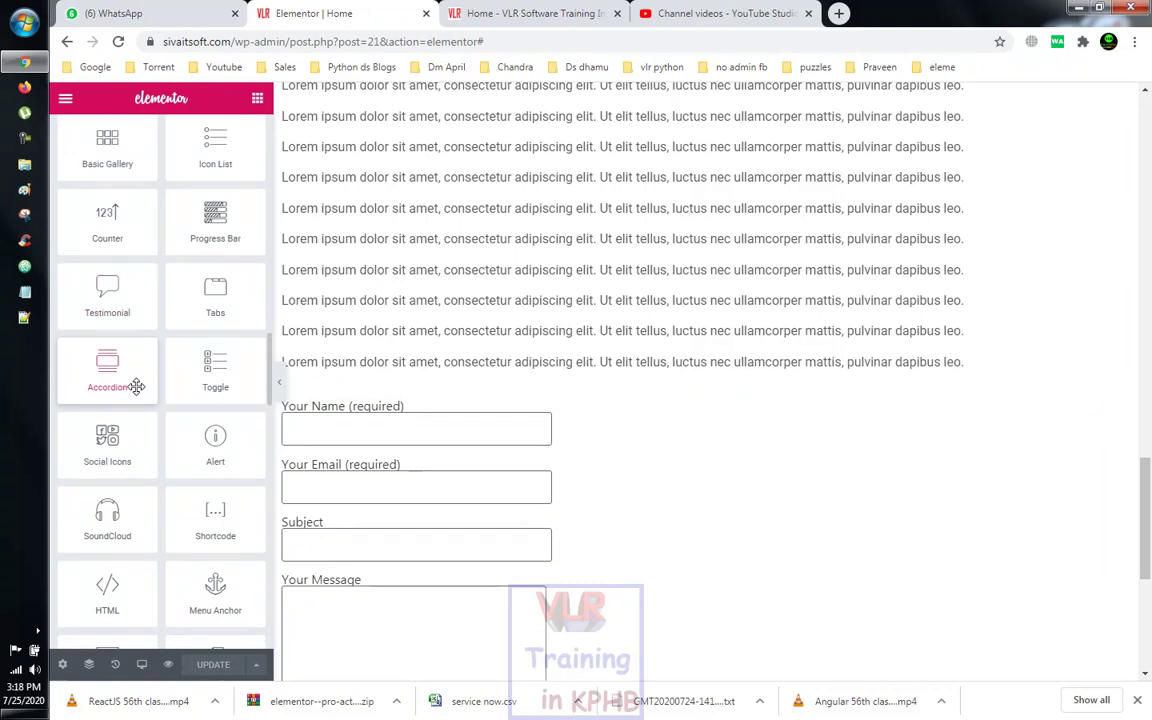
{"action": "left_click_drag", "start_coordinate": [207, 592], "coordinate": [427, 413]}
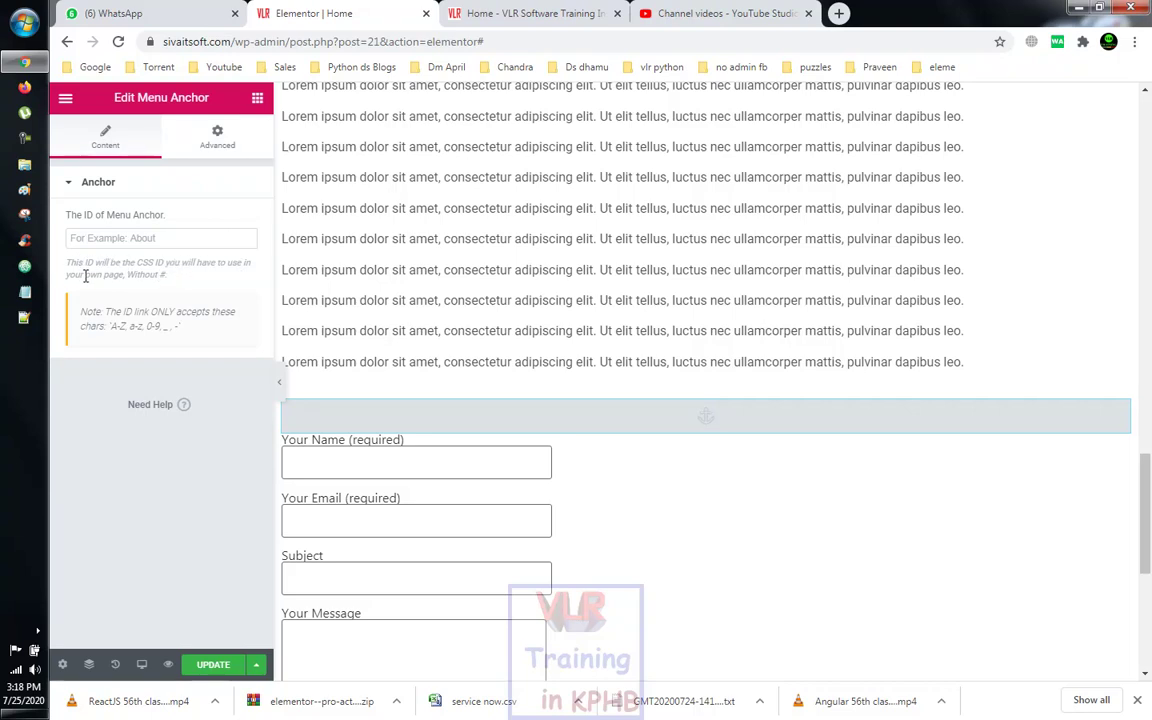
Set the menu anchor's ID to conram and update the Home page
{"action": "left_click", "coordinate": [123, 232]}
{"action": "type", "text": "contam"}
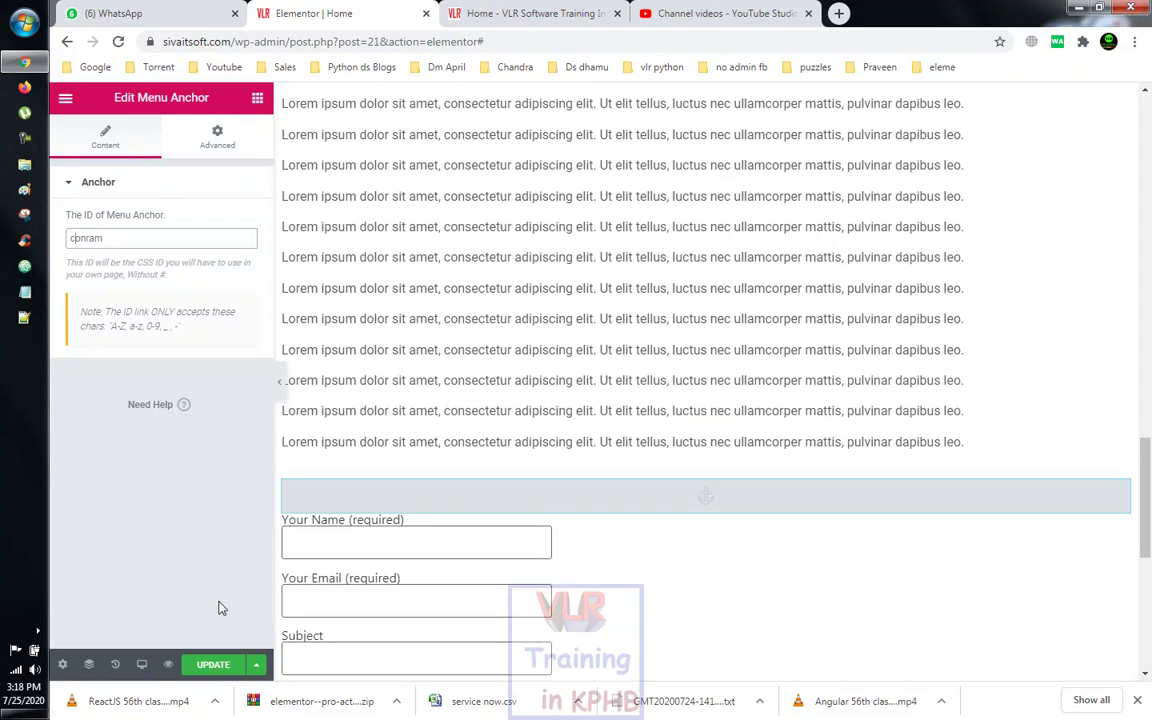
{"action": "left_click", "coordinate": [213, 664]}
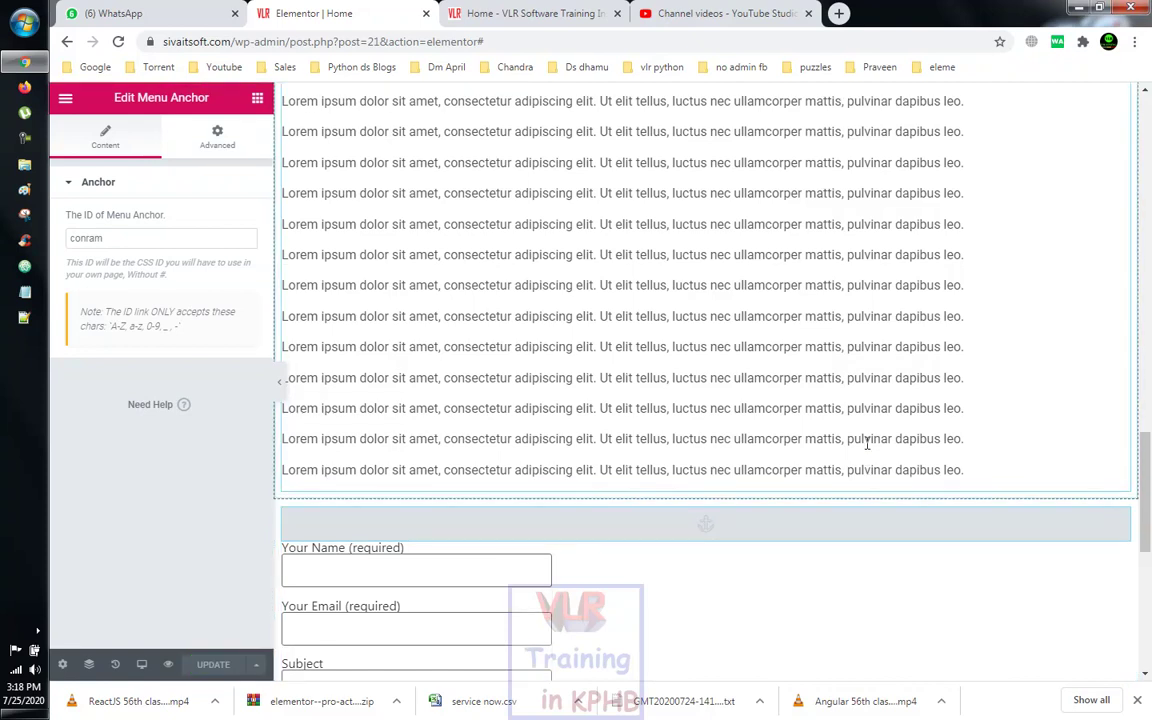
Go from the live site to the WordPress dashboard and open the Menus settings for Menu 1
{"action": "scroll", "coordinate": [866, 450], "scroll_direction": "up", "scroll_amount": 10}
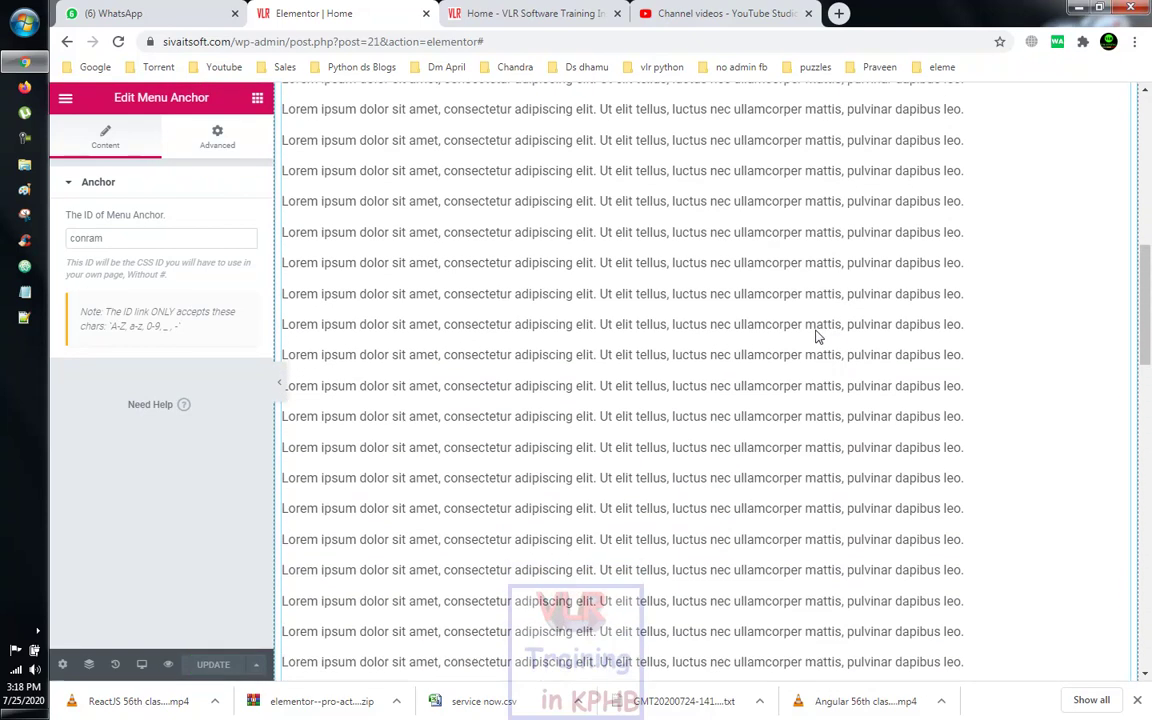
{"action": "key", "text": "ctrl+Tab"}
{"action": "scroll", "coordinate": [170, 204], "scroll_direction": "up", "scroll_amount": 5}
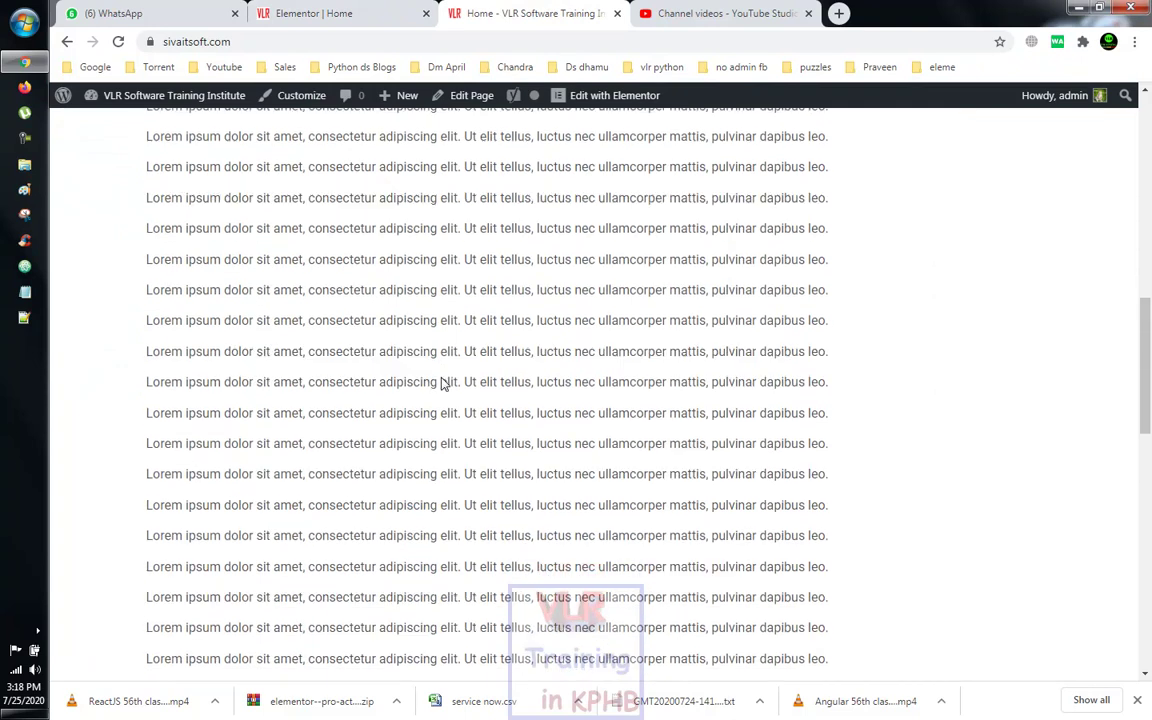
{"action": "left_click", "coordinate": [170, 96]}
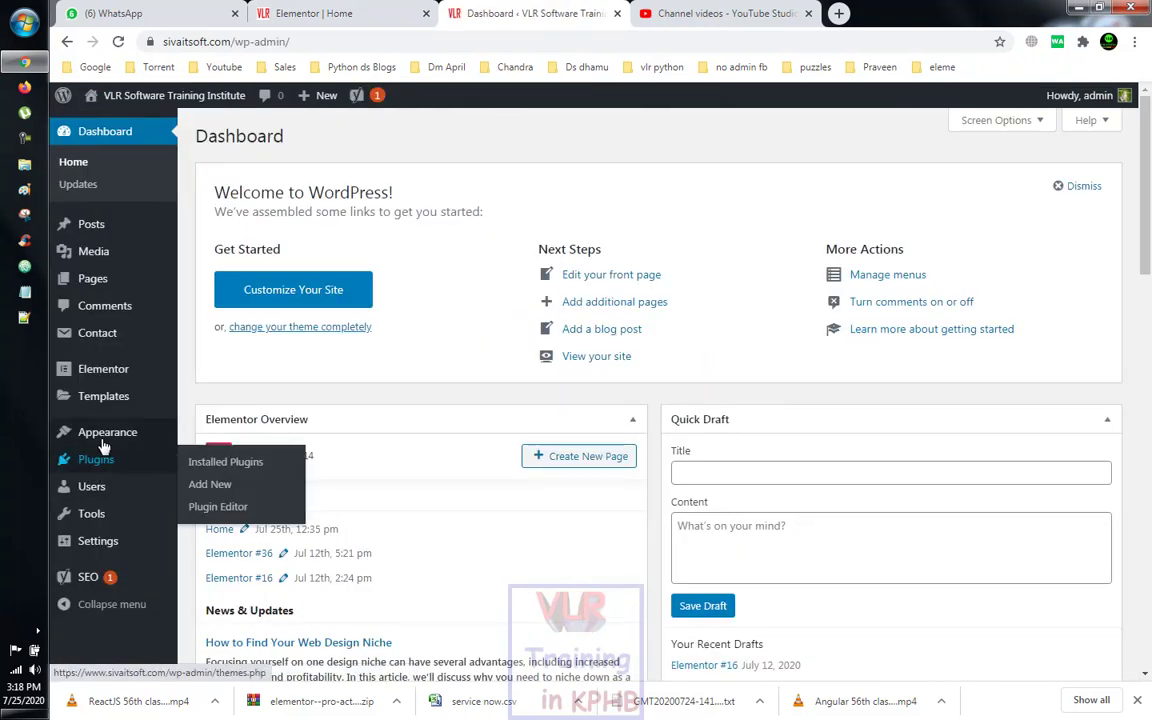
{"action": "mouse_move", "coordinate": [110, 432]}
{"action": "left_click", "coordinate": [196, 484]}
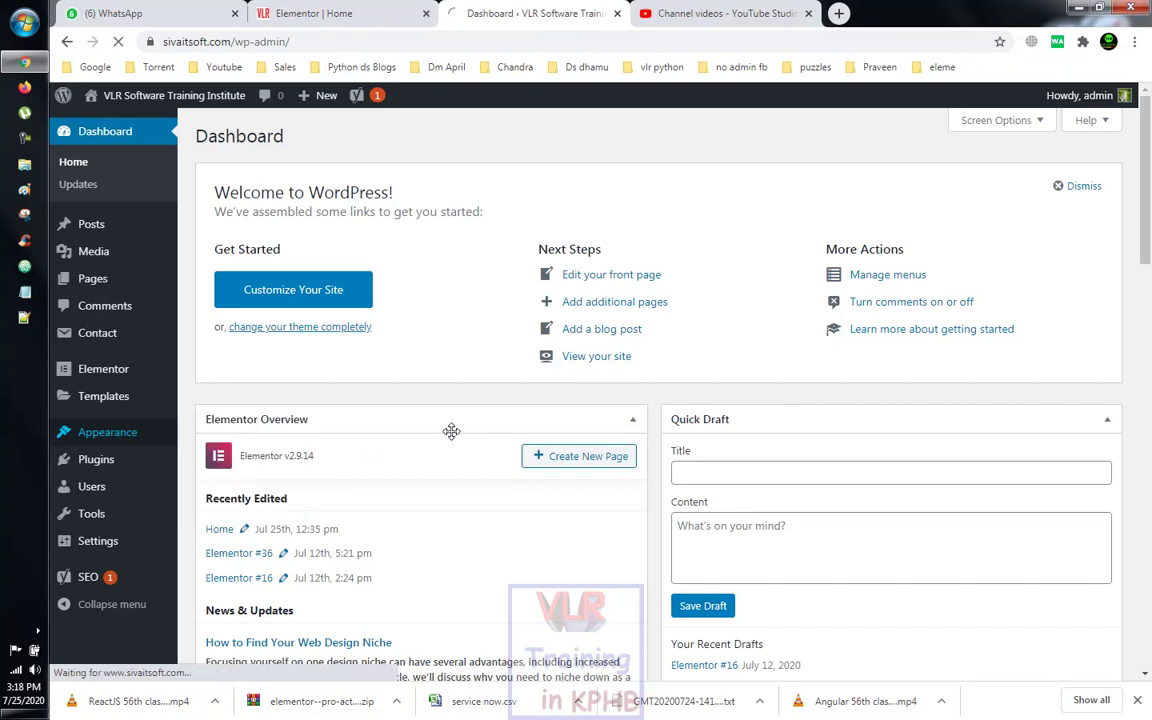
{"action": "scroll", "coordinate": [517, 389], "scroll_direction": "down", "scroll_amount": 1}
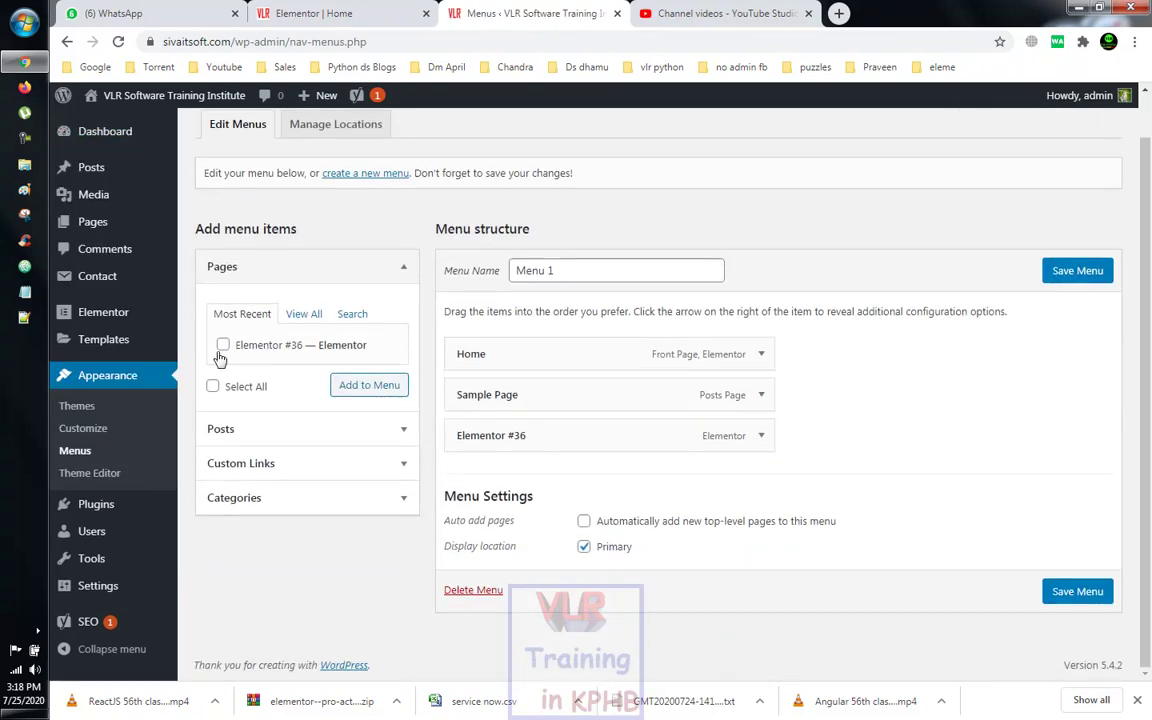
Add a custom link with URL #conram and link text ContactUs to Menu 1, saving the menu and opening the live site
{"action": "left_click", "coordinate": [292, 472]}
{"action": "left_click", "coordinate": [288, 472]}
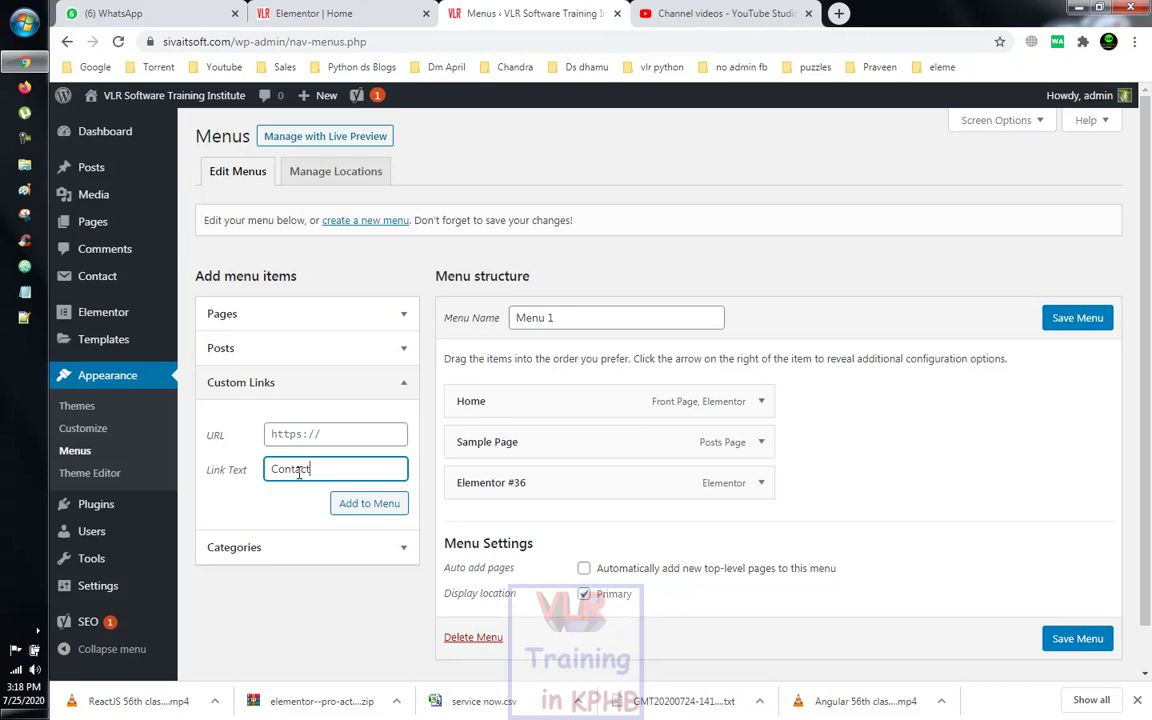
{"action": "left_click", "coordinate": [307, 433]}
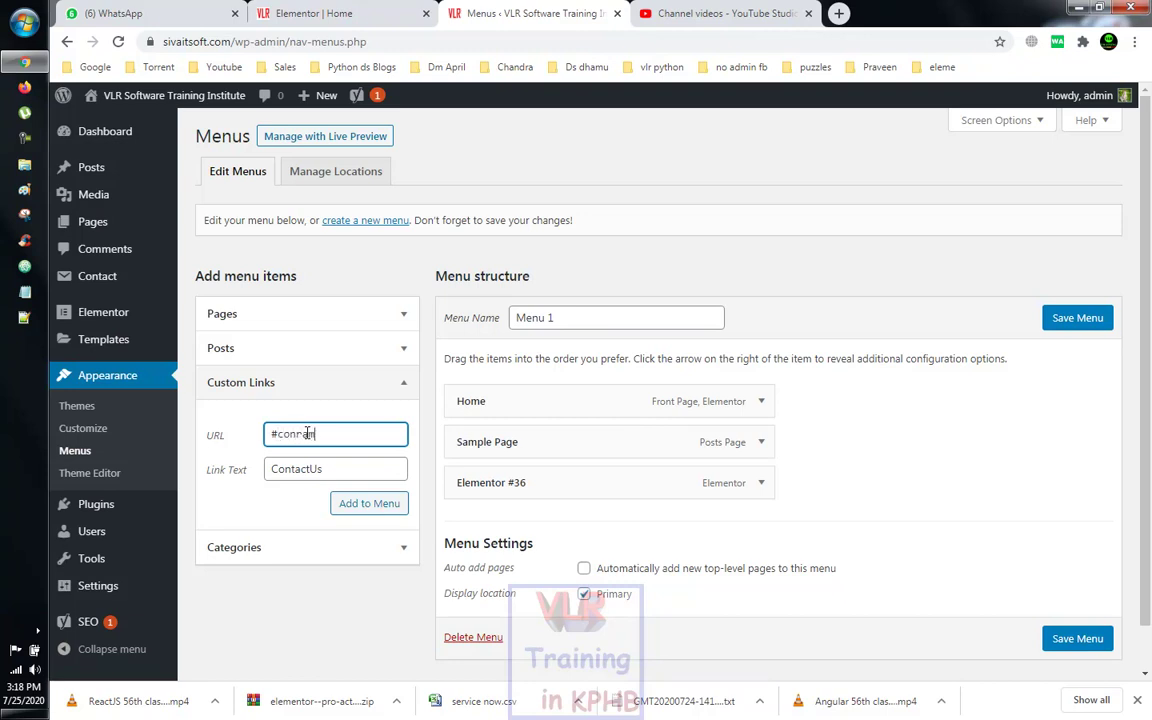
{"action": "left_click", "coordinate": [369, 505]}
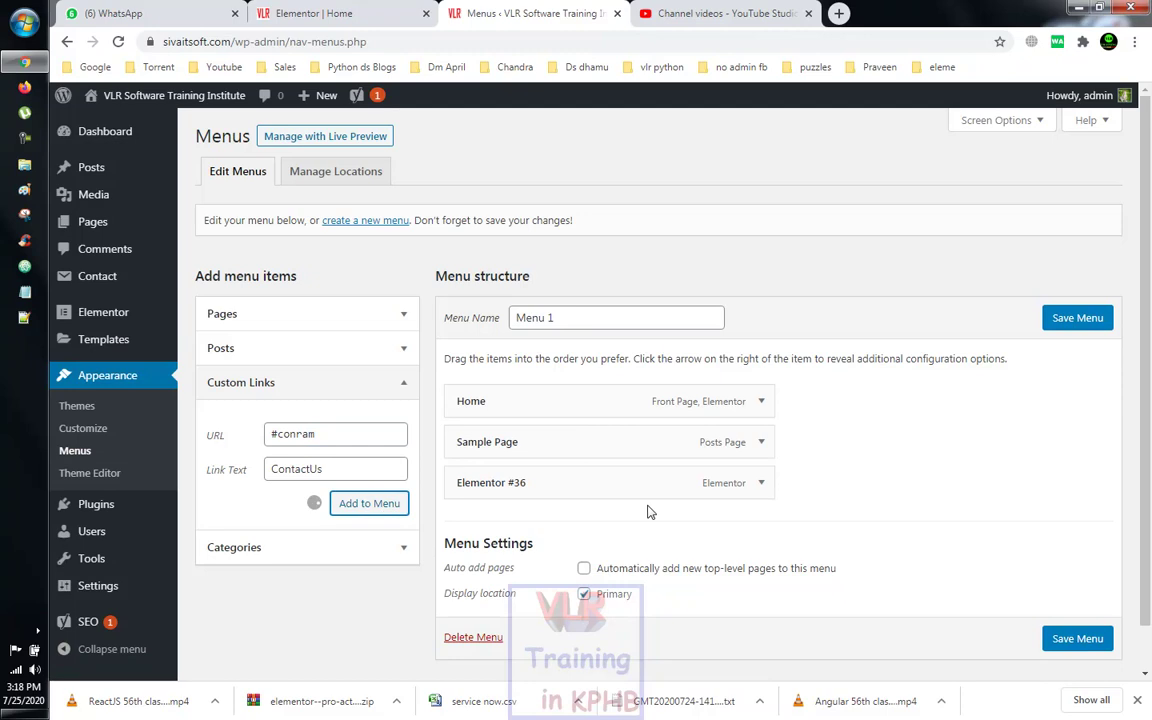
{"action": "left_click", "coordinate": [1096, 330]}
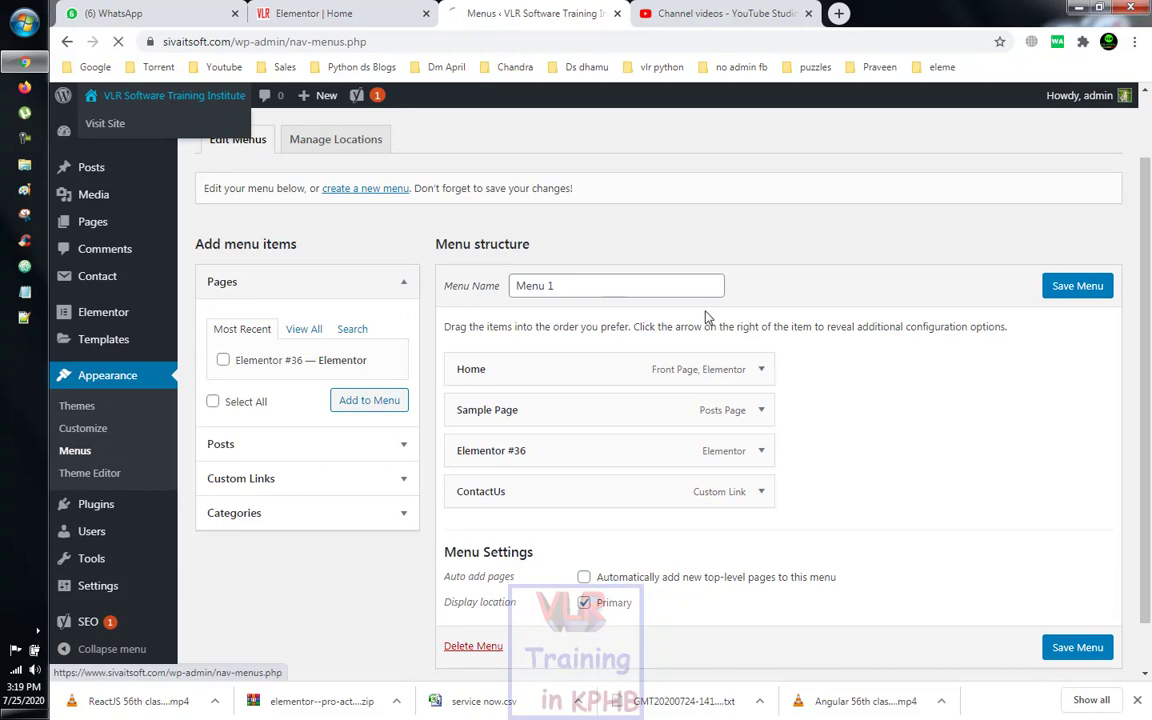
{"action": "left_click", "coordinate": [163, 100]}
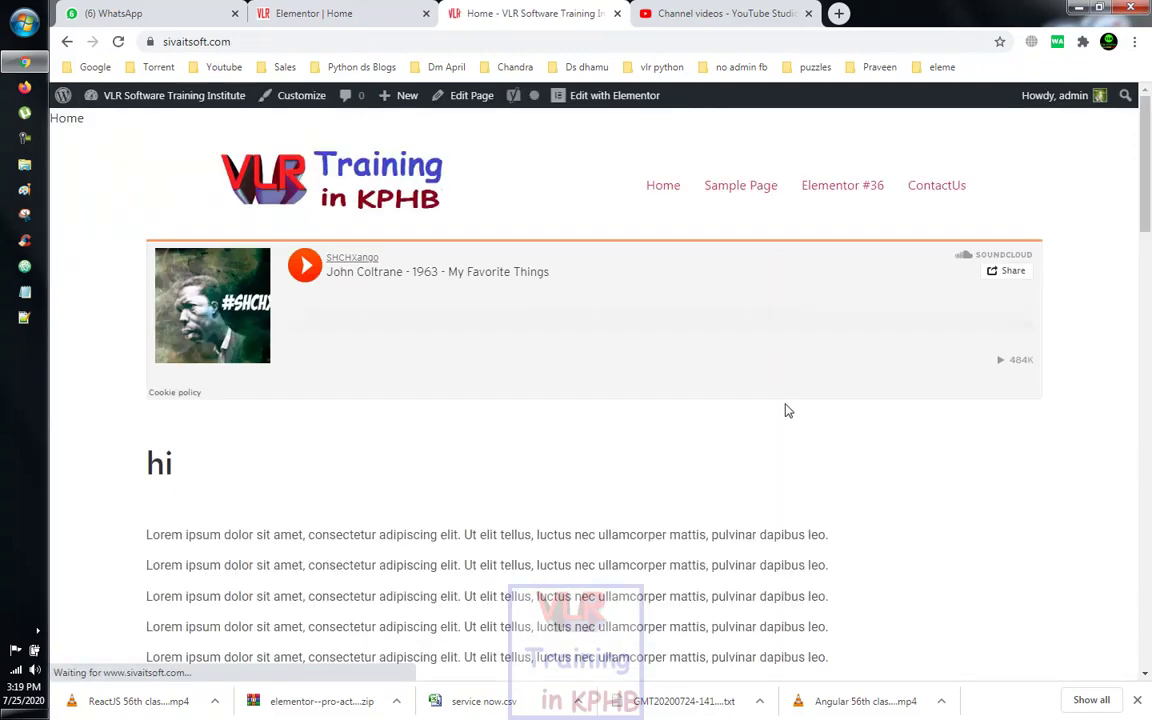
Test the ContactUs menu link twice on the live Home page and review the page between header and contact form
{"action": "left_click", "coordinate": [926, 199]}
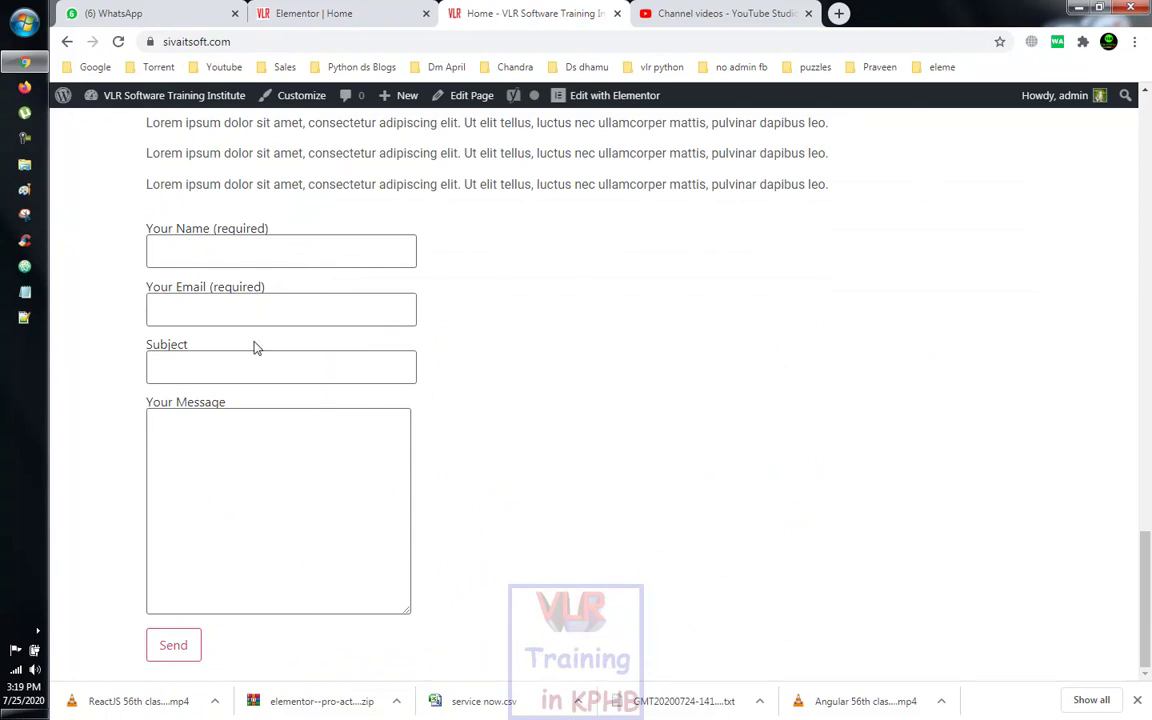
{"action": "scroll", "coordinate": [614, 340], "scroll_direction": "up", "scroll_amount": 20}
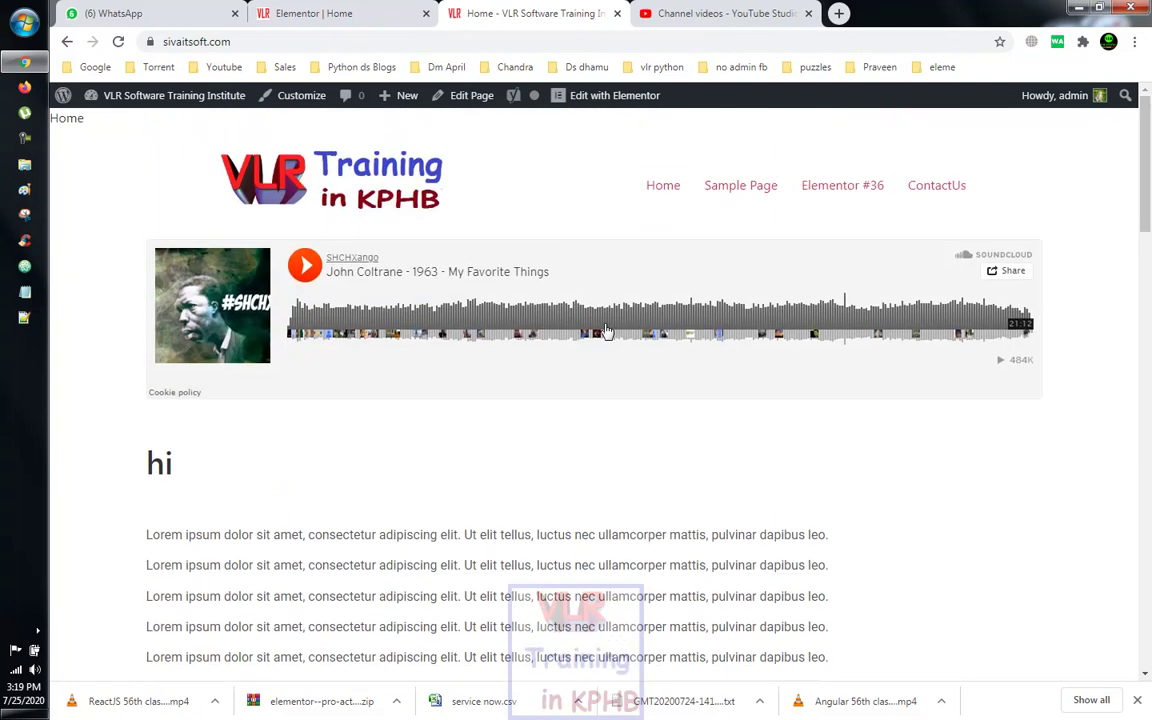
{"action": "left_click", "coordinate": [947, 186]}
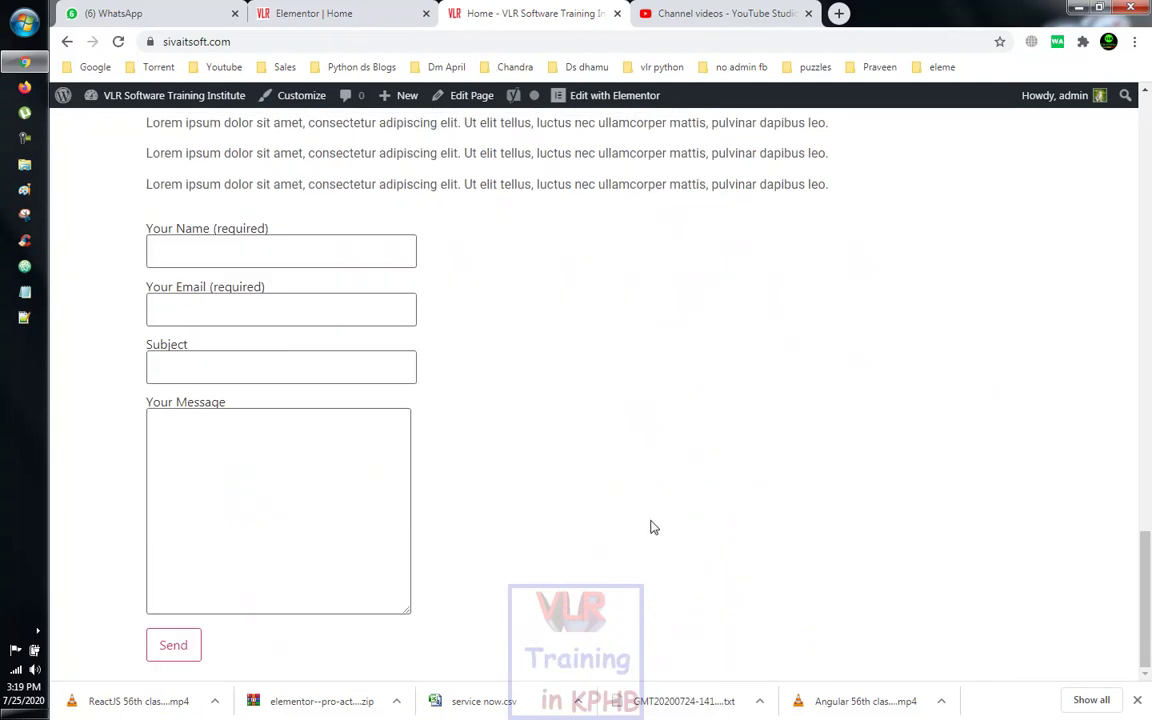
{"action": "scroll", "coordinate": [648, 375], "scroll_direction": "up", "scroll_amount": 10}
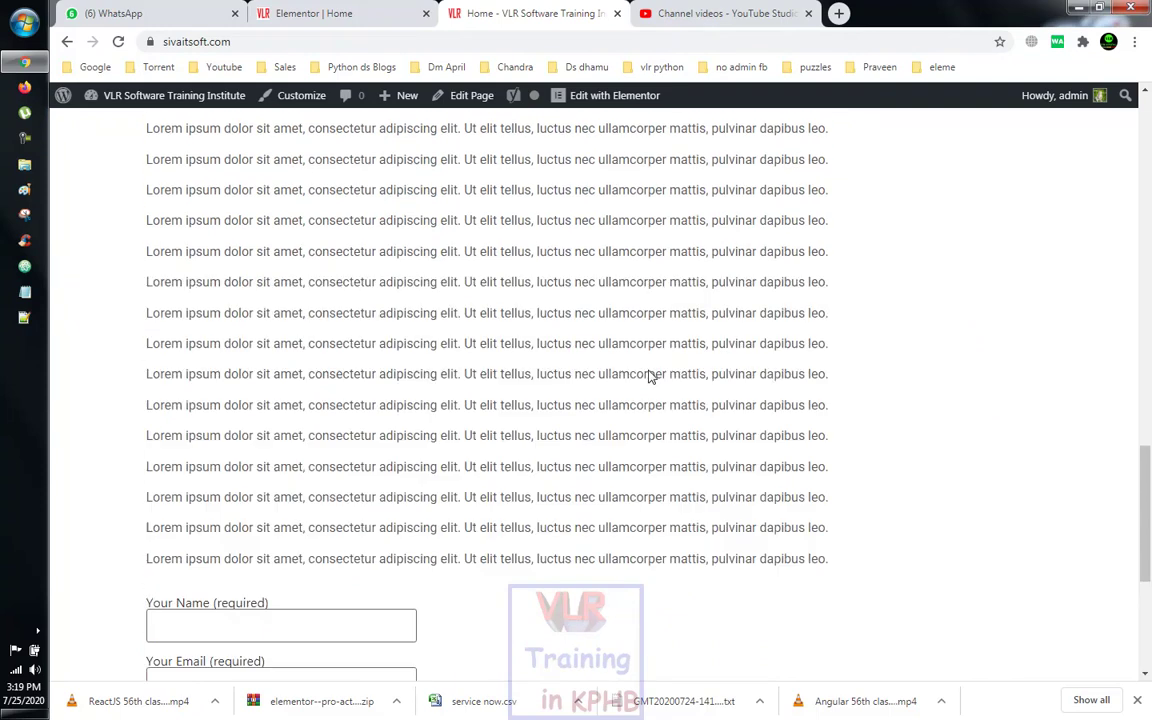
{"action": "scroll", "coordinate": [648, 375], "scroll_direction": "up", "scroll_amount": 3}
{"action": "scroll", "coordinate": [648, 375], "scroll_direction": "down", "scroll_amount": 6}
{"action": "scroll", "coordinate": [648, 378], "scroll_direction": "up", "scroll_amount": 6}
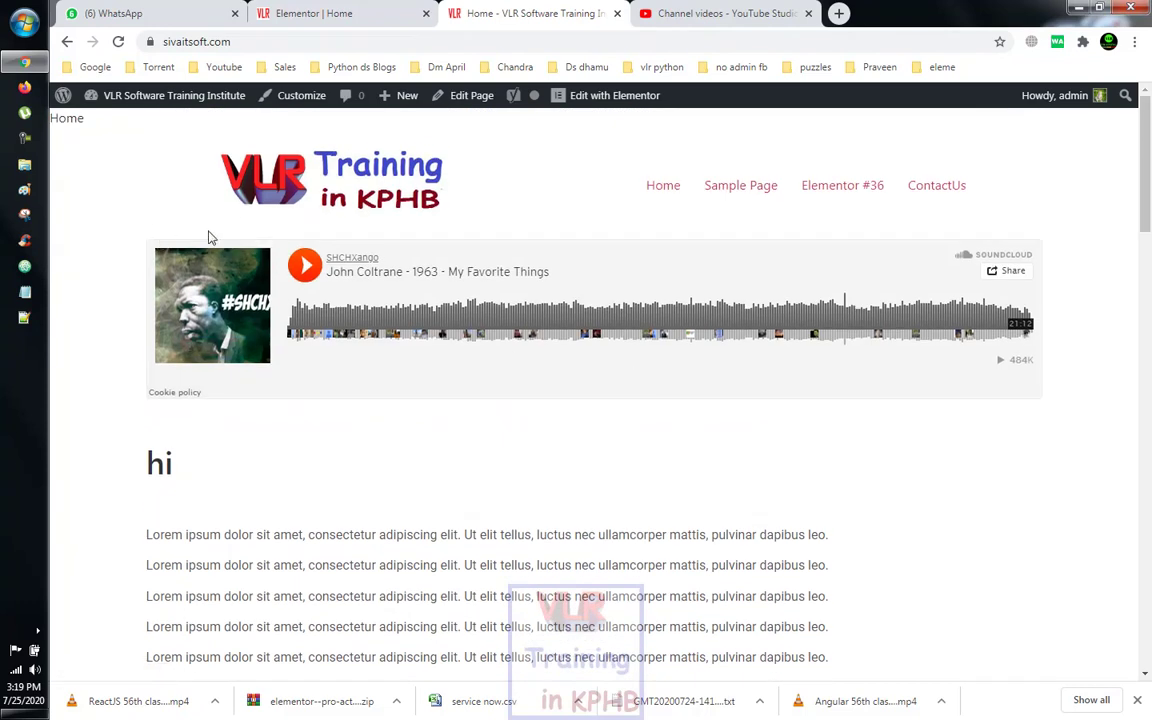
{"action": "scroll", "coordinate": [345, 342], "scroll_direction": "down", "scroll_amount": 5}
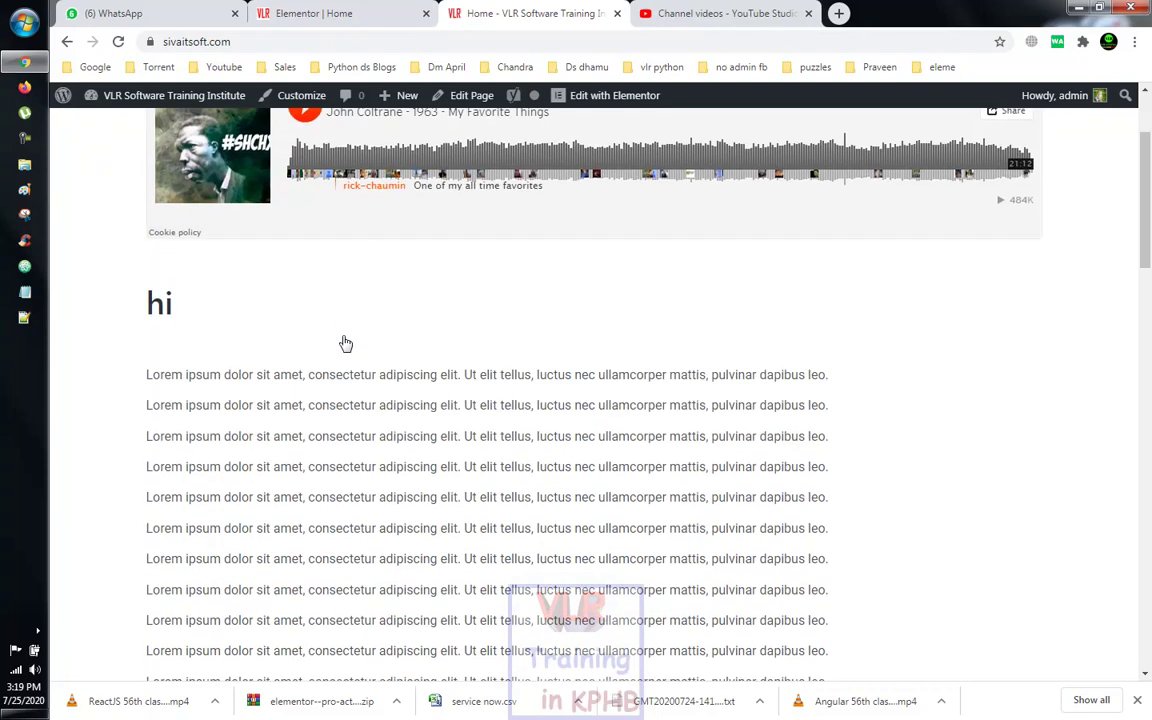
{"action": "scroll", "coordinate": [343, 349], "scroll_direction": "down", "scroll_amount": 10}
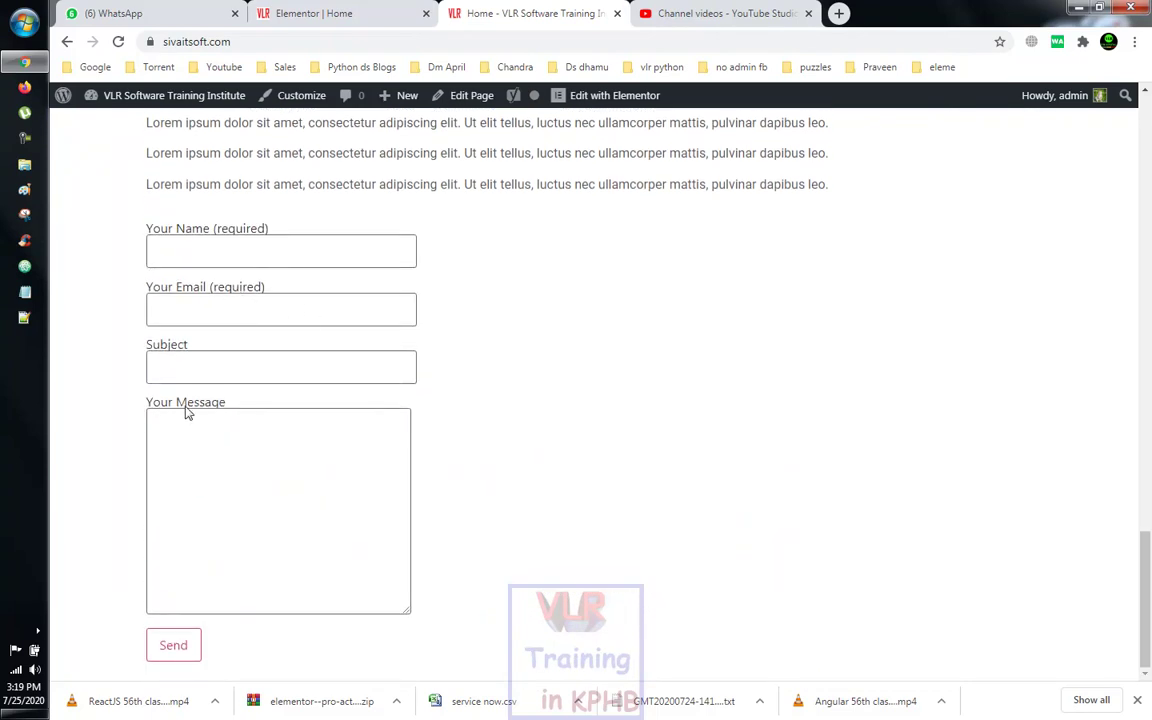
{"action": "scroll", "coordinate": [305, 380], "scroll_direction": "up", "scroll_amount": 12}
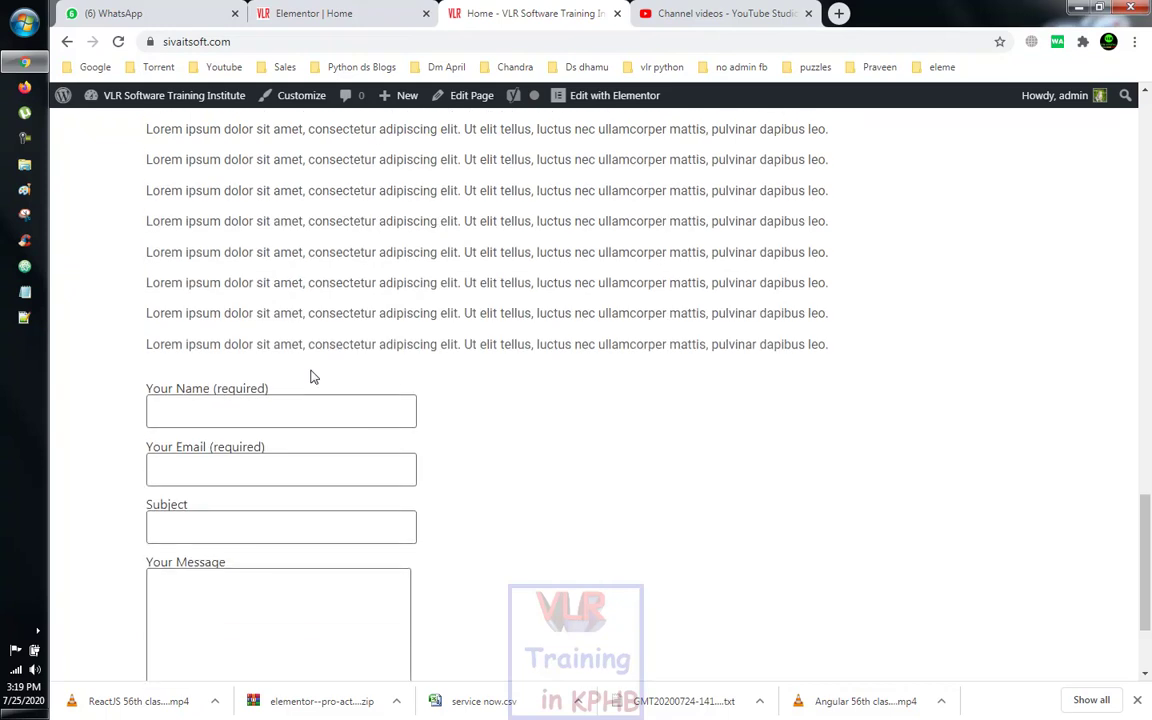
{"action": "scroll", "coordinate": [310, 363], "scroll_direction": "up", "scroll_amount": 3}
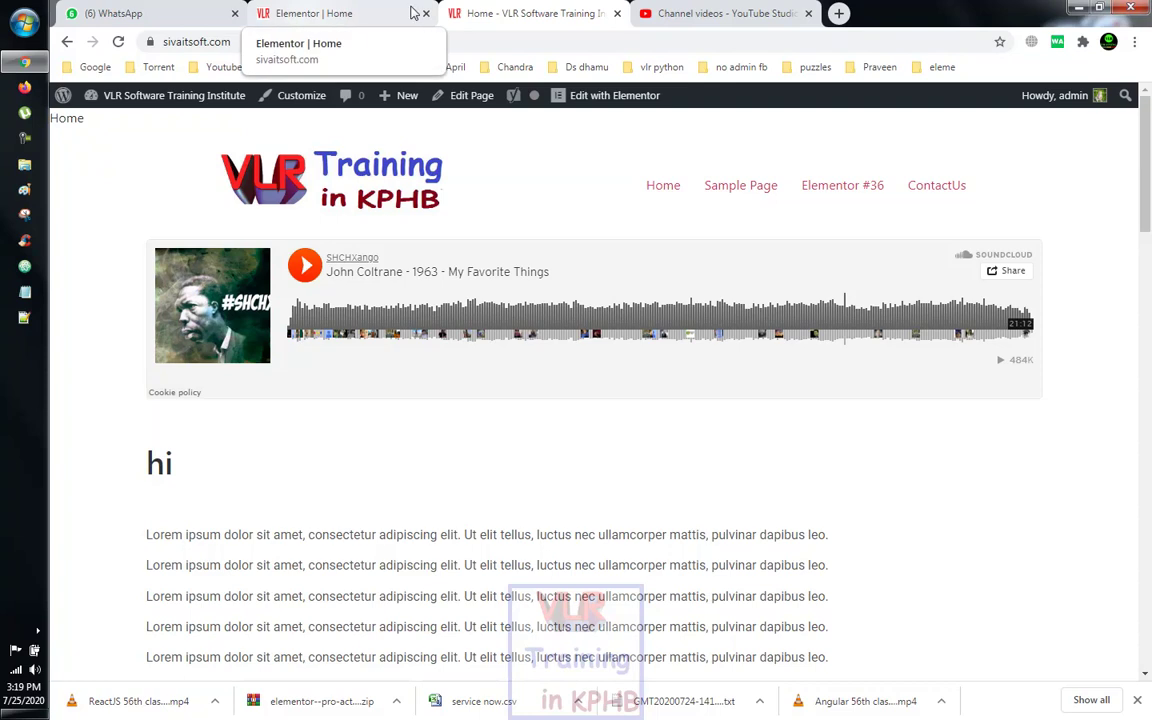
Return to the Home page's Elementor editor and add a Button widget in a new section above the SoundCloud player
{"action": "left_click", "coordinate": [315, 13]}
{"action": "scroll", "coordinate": [478, 247], "scroll_direction": "up", "scroll_amount": 4}
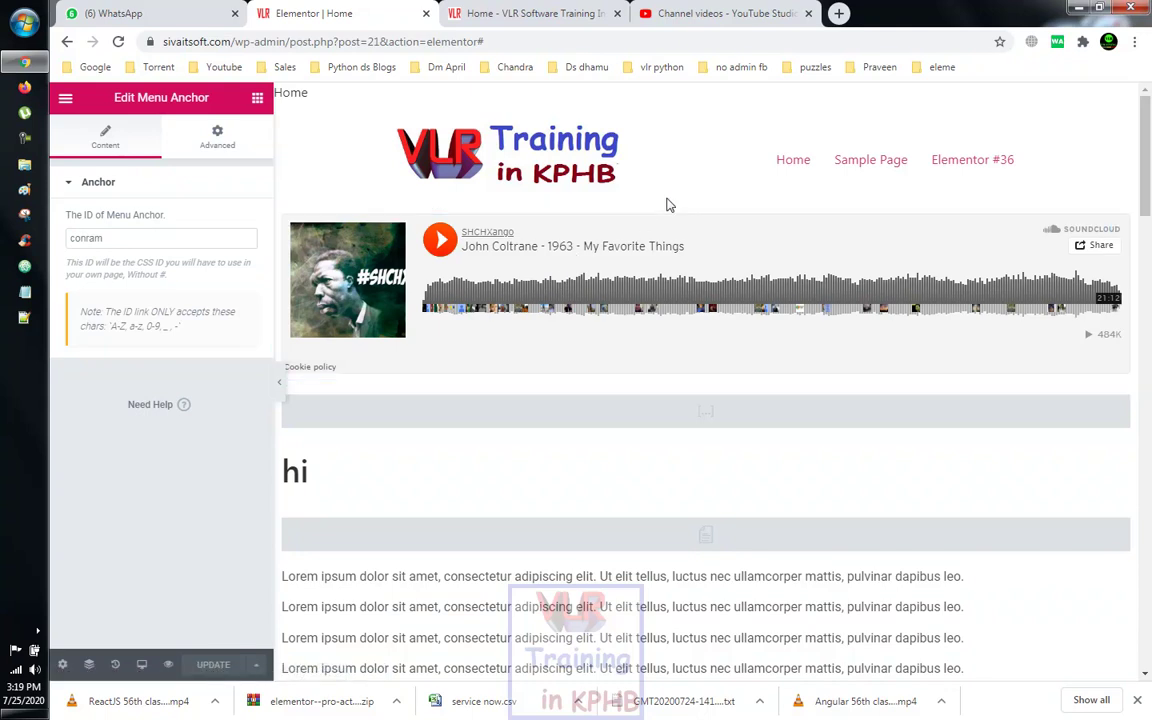
{"action": "scroll", "coordinate": [1106, 290], "scroll_direction": "down", "scroll_amount": 15}
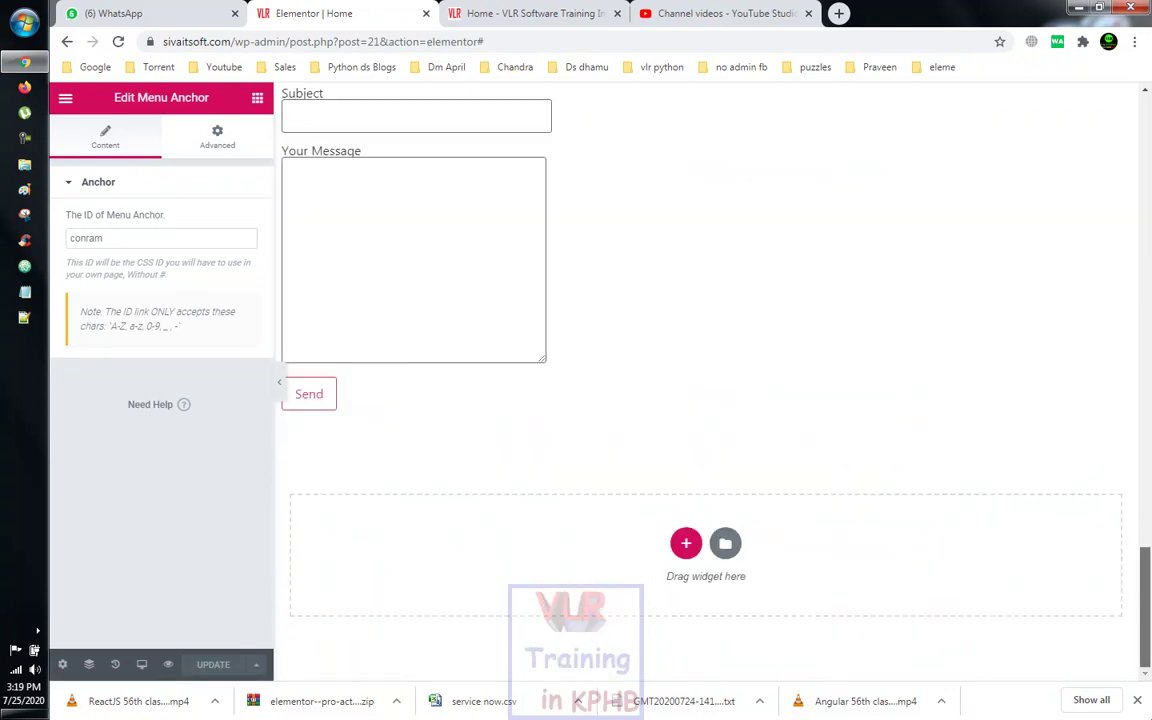
{"action": "scroll", "coordinate": [828, 476], "scroll_direction": "up", "scroll_amount": 15}
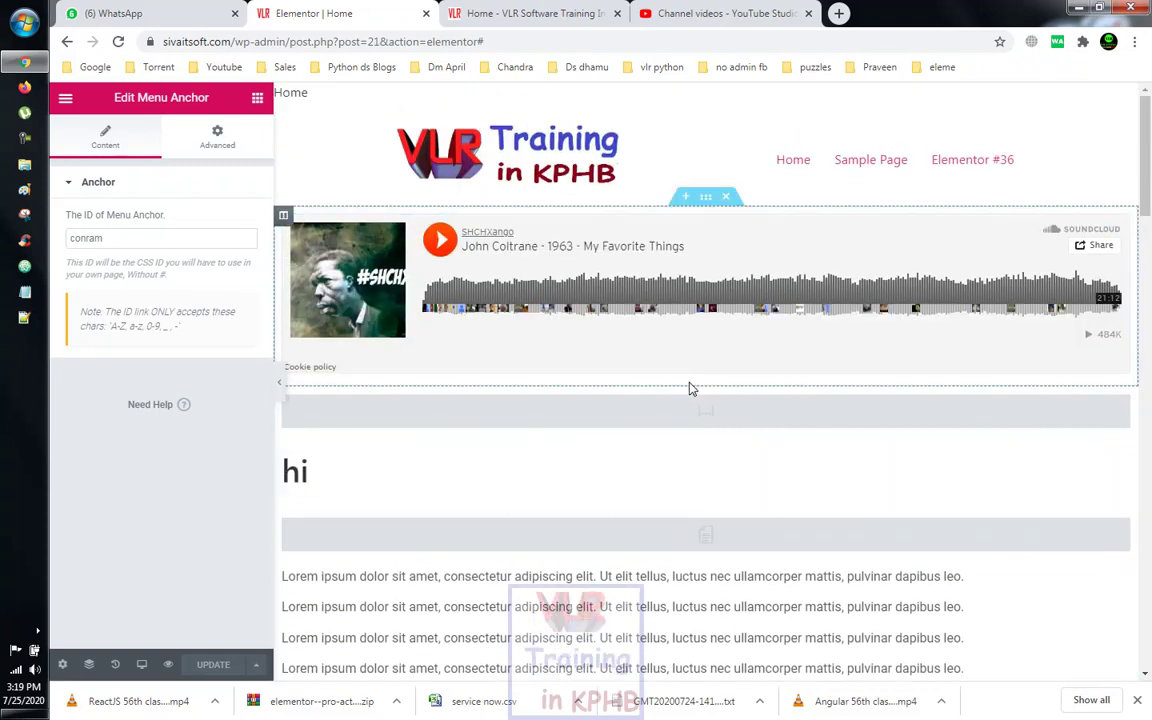
{"action": "left_click", "coordinate": [686, 196]}
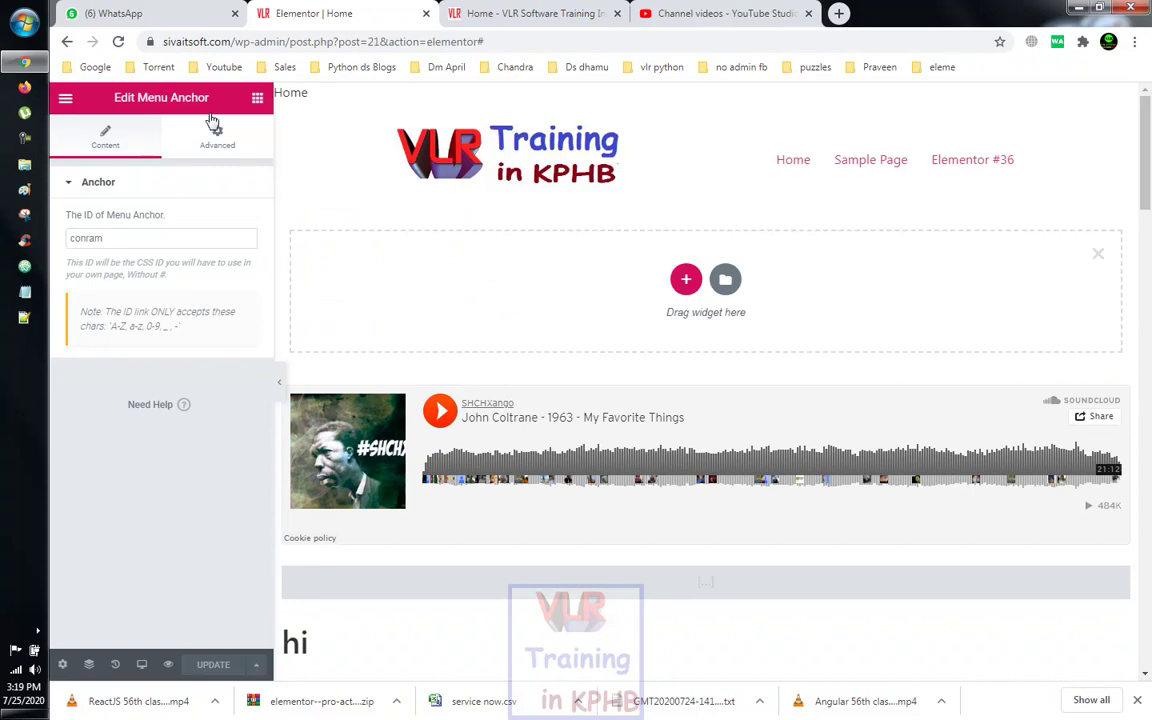
{"action": "left_click", "coordinate": [256, 99]}
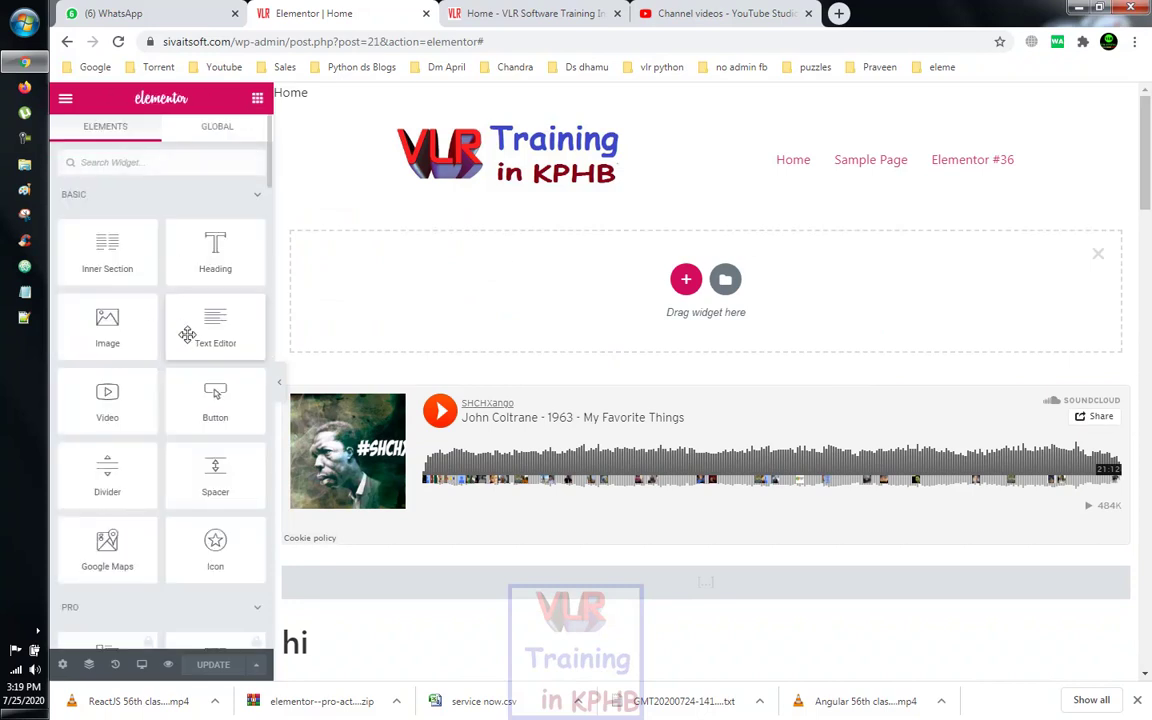
{"action": "scroll", "coordinate": [193, 360], "scroll_direction": "down", "scroll_amount": 5}
{"action": "scroll", "coordinate": [193, 360], "scroll_direction": "up", "scroll_amount": 5}
{"action": "left_click_drag", "start_coordinate": [197, 379], "coordinate": [669, 297]}
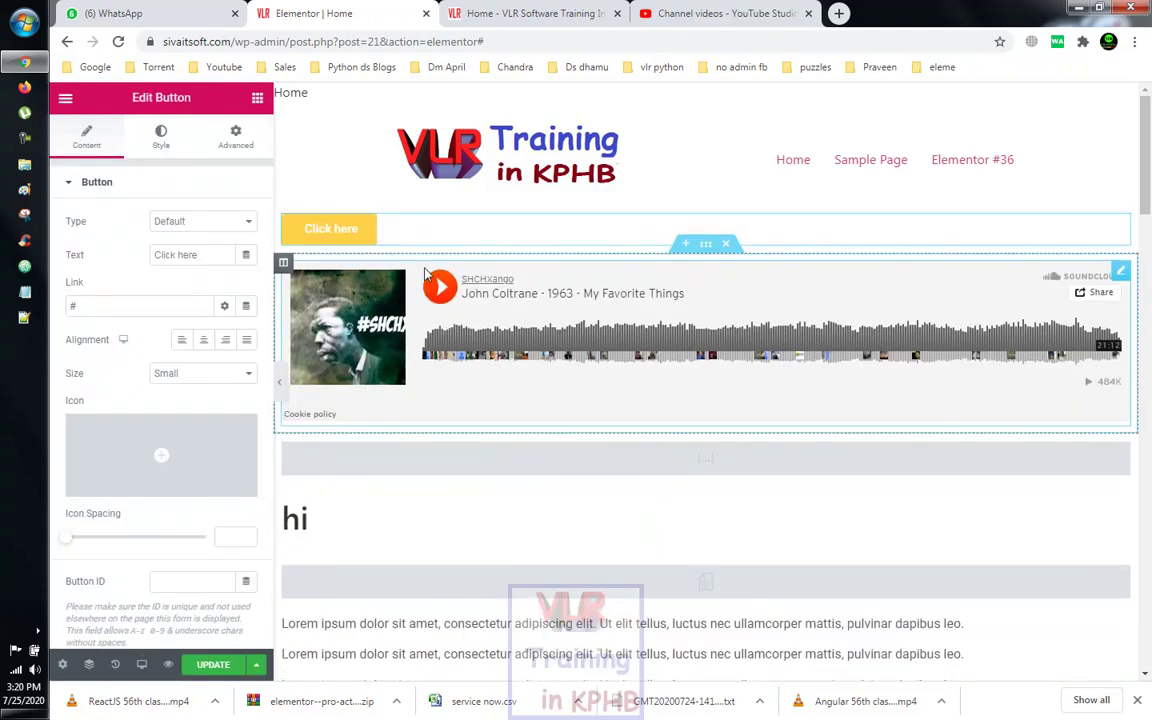
Set the new button's text to Register Now and align it to the center
{"action": "left_click", "coordinate": [195, 254]}
{"action": "left_click_drag", "start_coordinate": [205, 258], "coordinate": [42, 245]}
{"action": "type", "text": "Reg"}
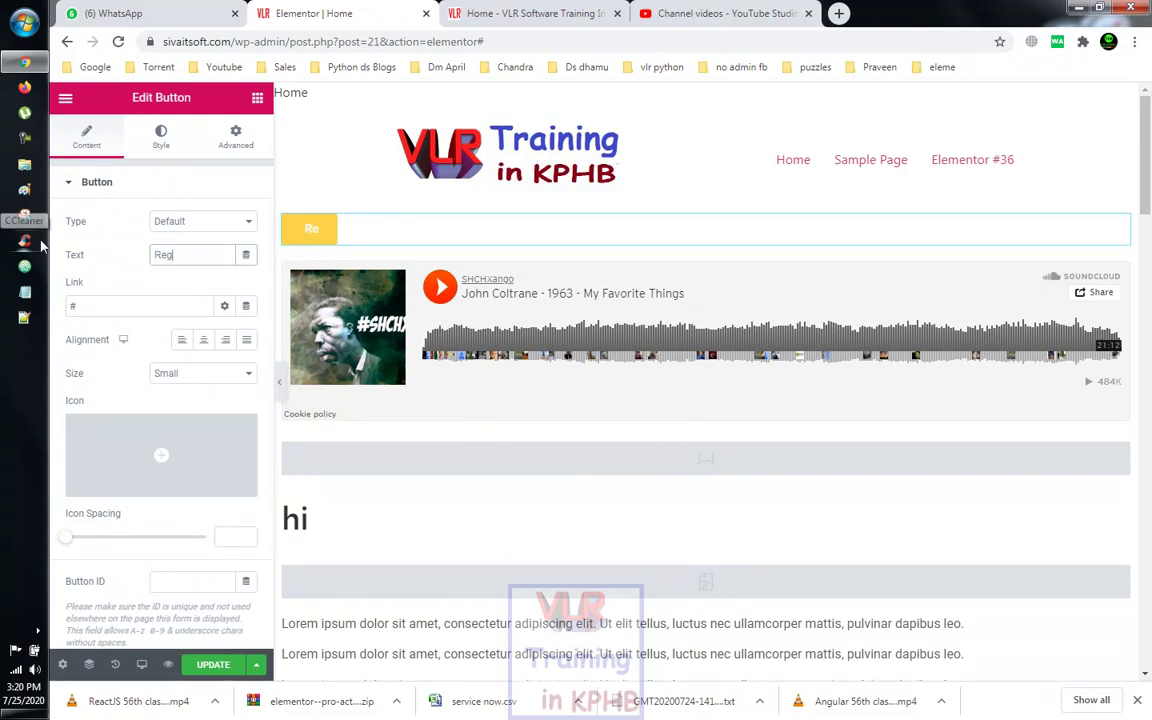
{"action": "type", "text": "ister Now"}
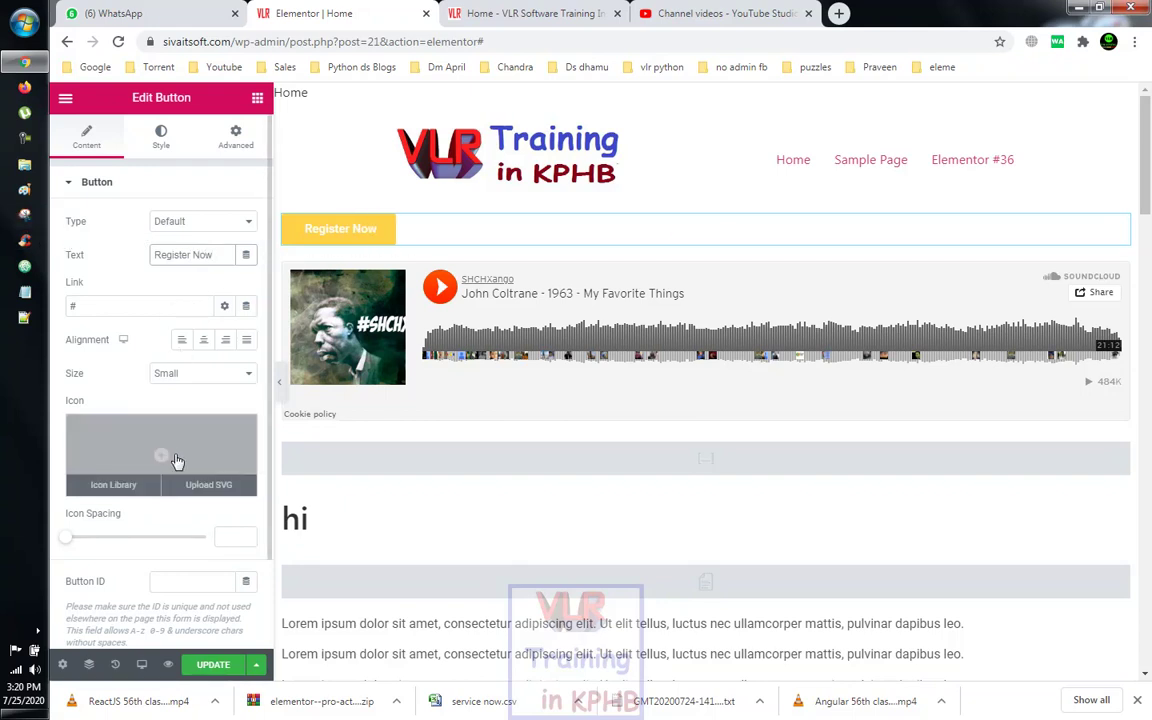
{"action": "left_click", "coordinate": [204, 340]}
{"action": "scroll", "coordinate": [180, 444], "scroll_direction": "down", "scroll_amount": 2}
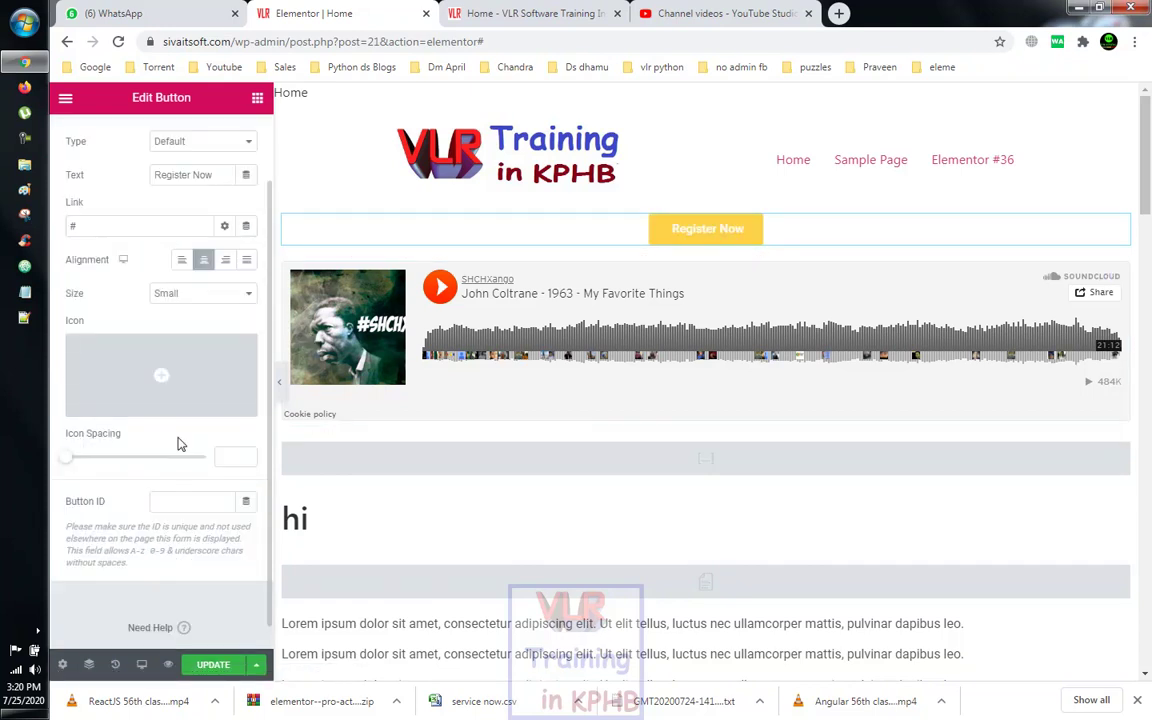
{"action": "scroll", "coordinate": [178, 444], "scroll_direction": "up", "scroll_amount": 2}
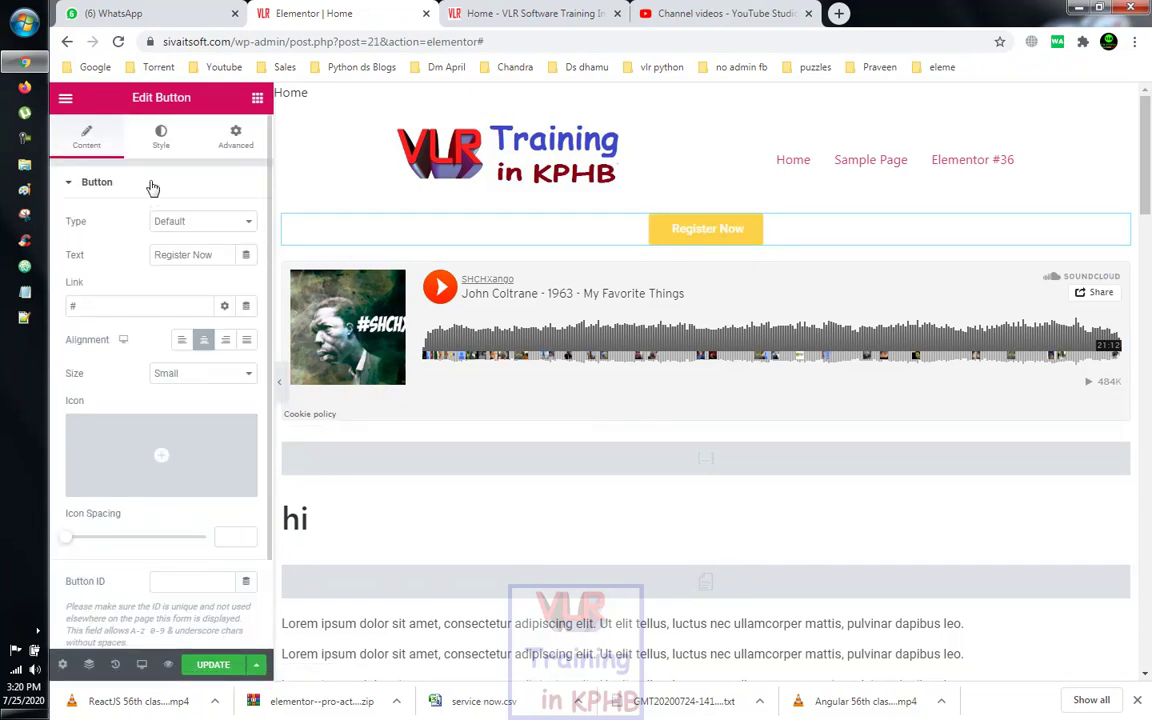
Look over the Register Now button's style options and set its size to Extra Large
{"action": "left_click", "coordinate": [160, 137]}
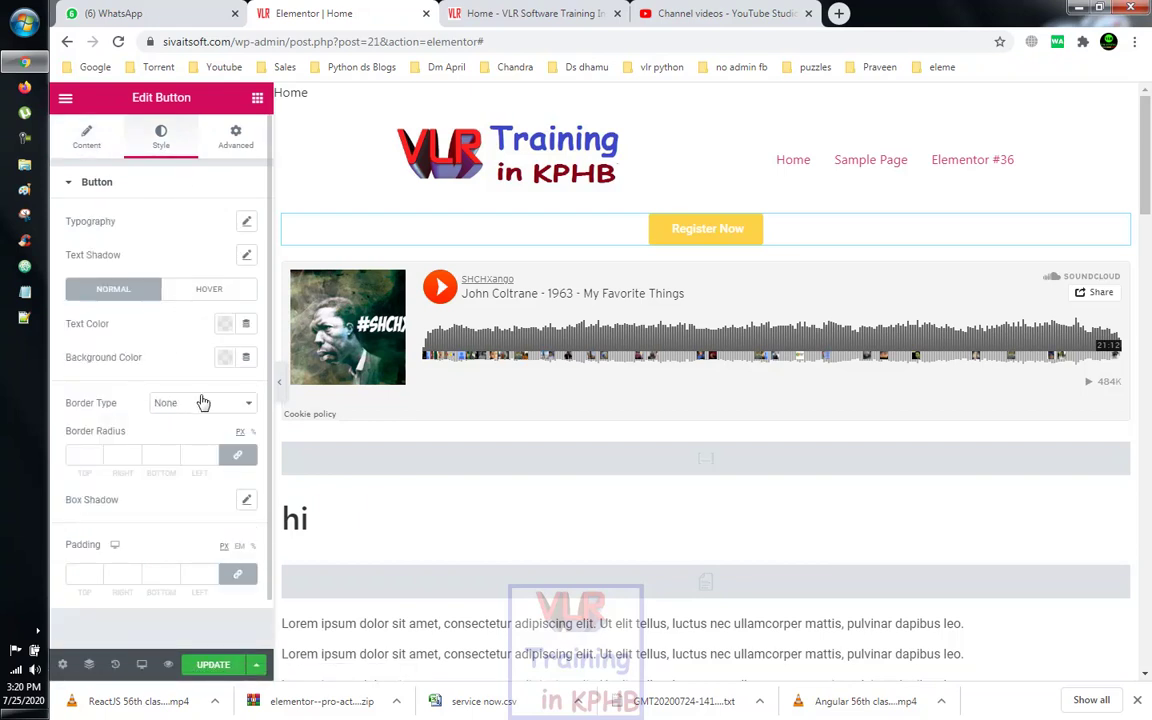
{"action": "scroll", "coordinate": [127, 300], "scroll_direction": "down", "scroll_amount": 1}
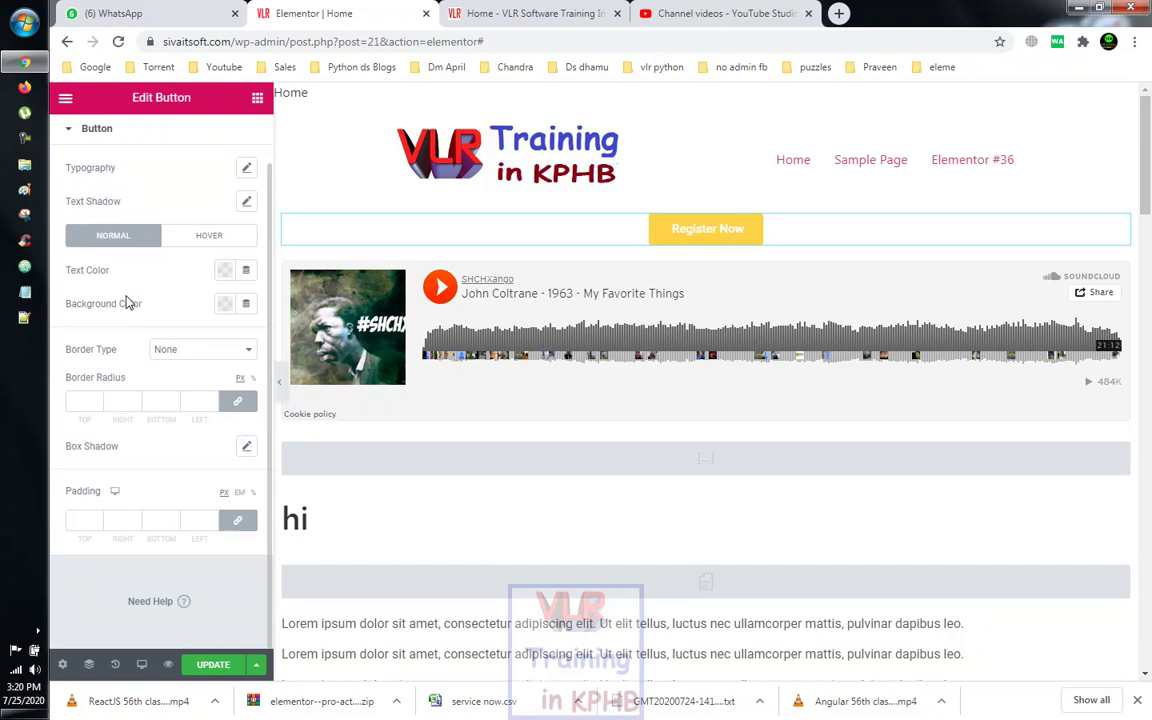
{"action": "scroll", "coordinate": [127, 302], "scroll_direction": "up", "scroll_amount": 1}
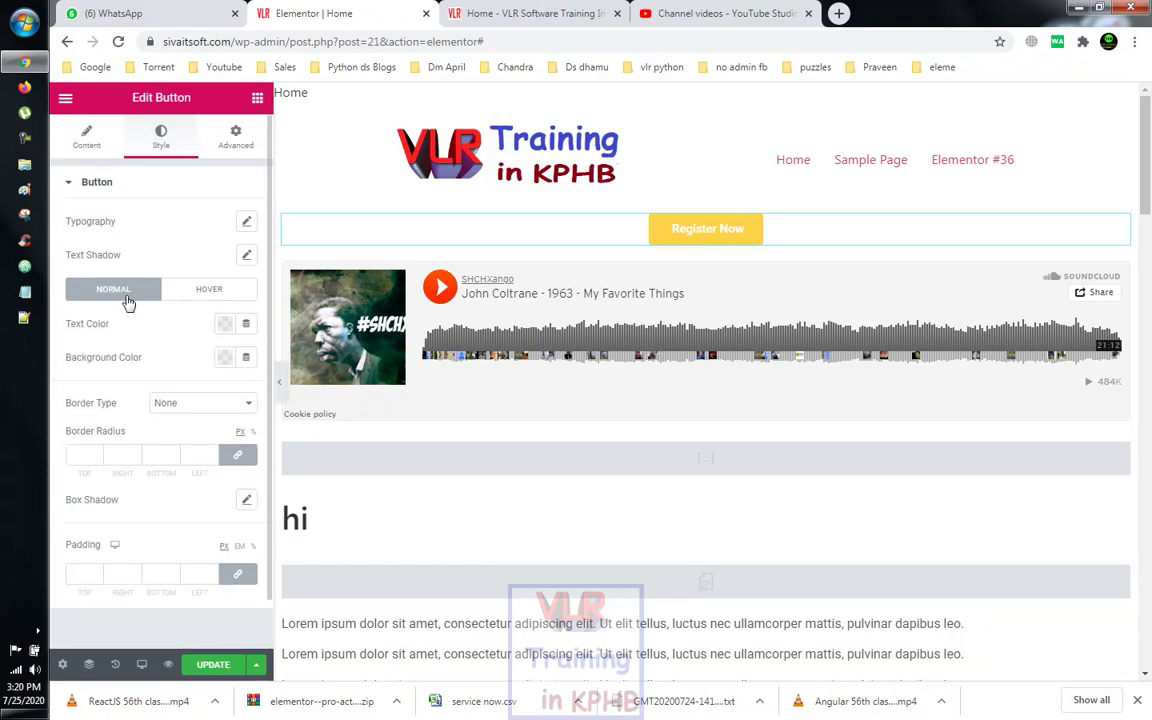
{"action": "left_click", "coordinate": [90, 138]}
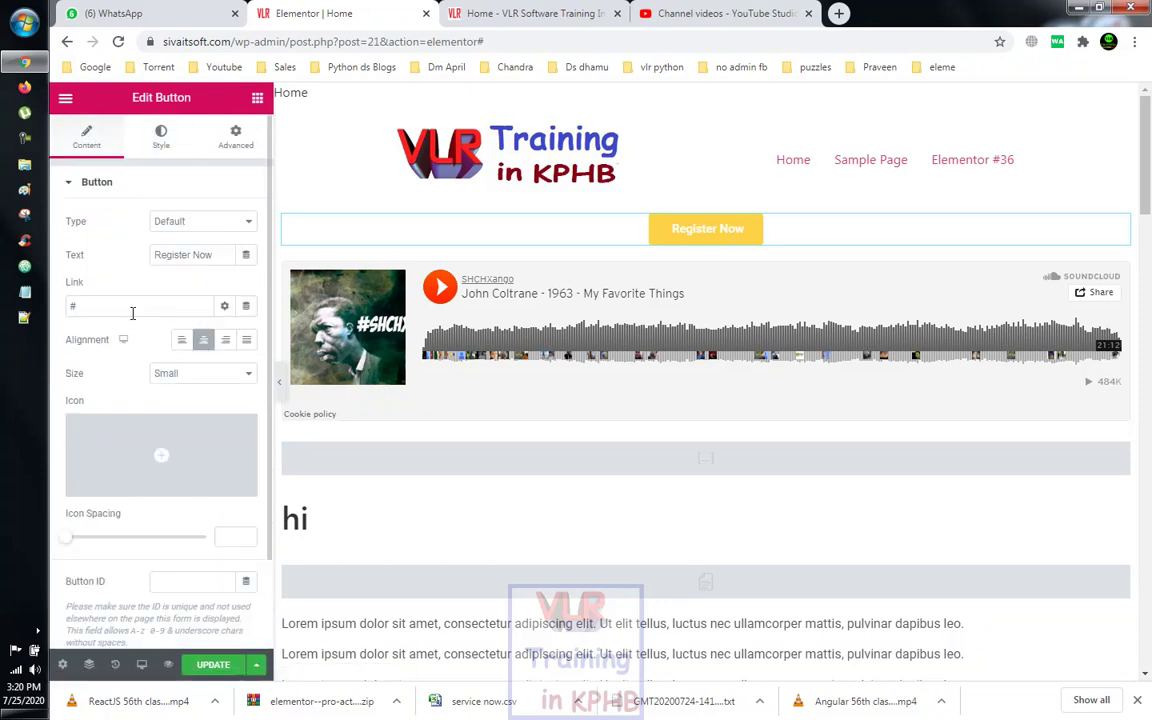
{"action": "scroll", "coordinate": [198, 375], "scroll_direction": "down", "scroll_amount": 2}
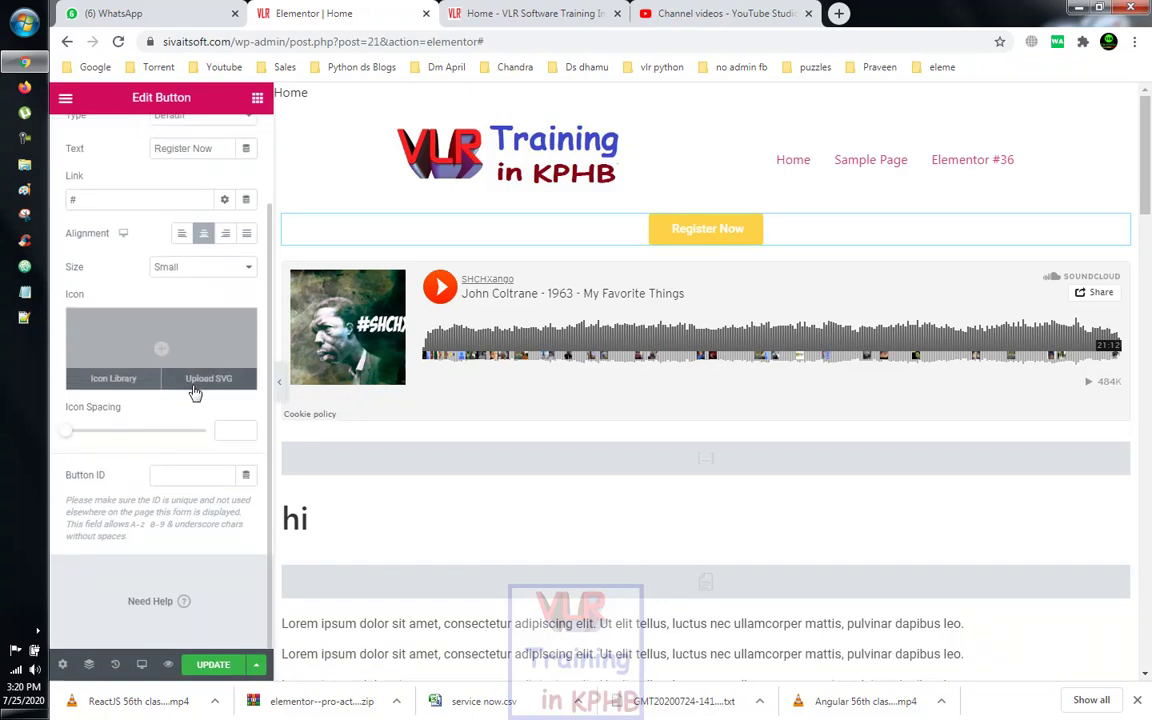
{"action": "scroll", "coordinate": [195, 393], "scroll_direction": "up", "scroll_amount": 2}
{"action": "left_click", "coordinate": [200, 347]}
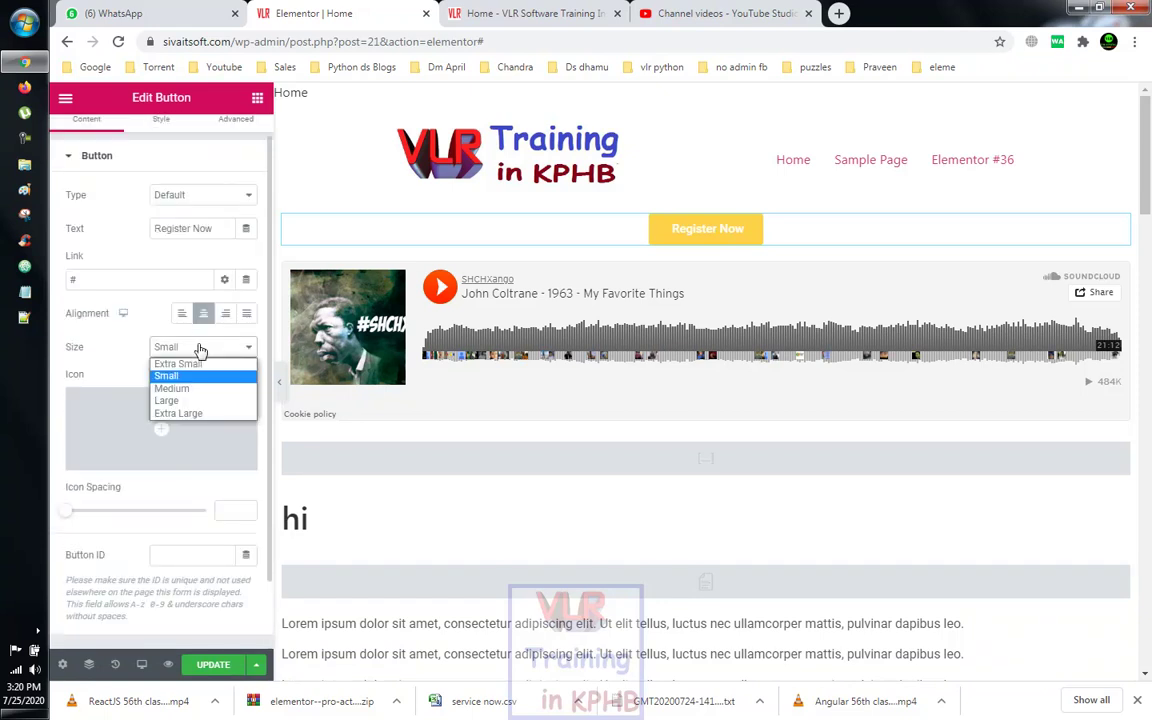
{"action": "left_click", "coordinate": [185, 413]}
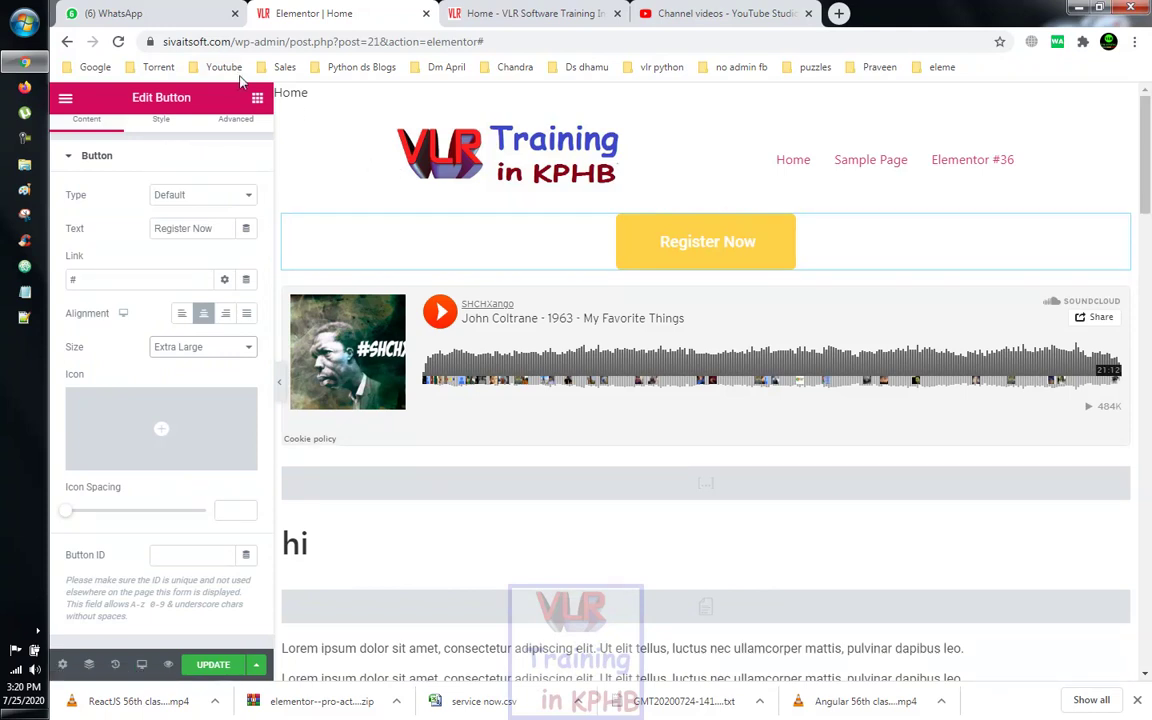
Set the Register Now button's CSS ID to #conram and update the Home page
{"action": "scroll", "coordinate": [233, 183], "scroll_direction": "up", "scroll_amount": 1}
{"action": "left_click", "coordinate": [237, 140]}
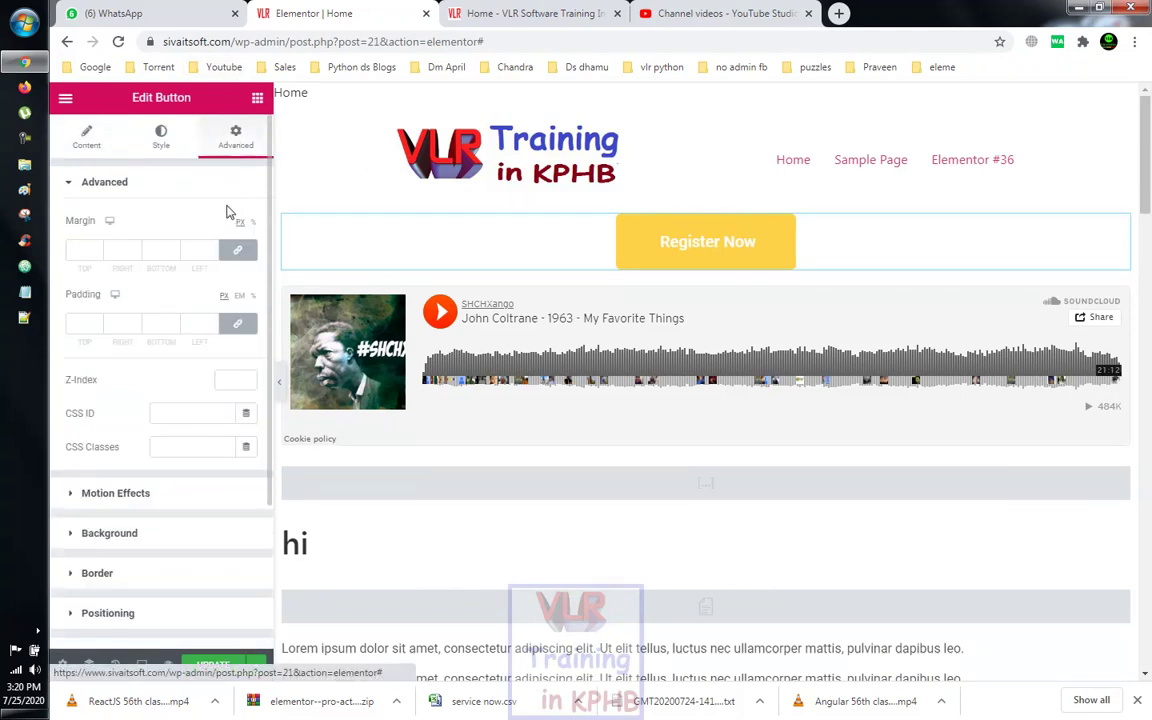
{"action": "left_click", "coordinate": [185, 416]}
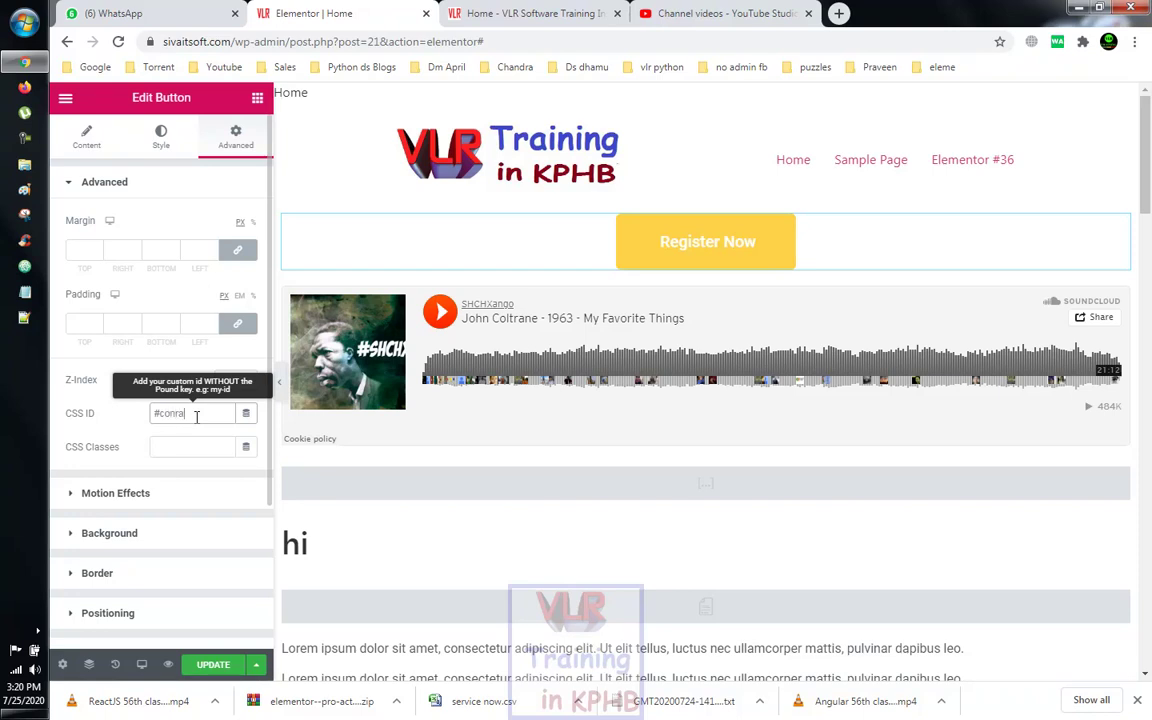
{"action": "left_click", "coordinate": [218, 664]}
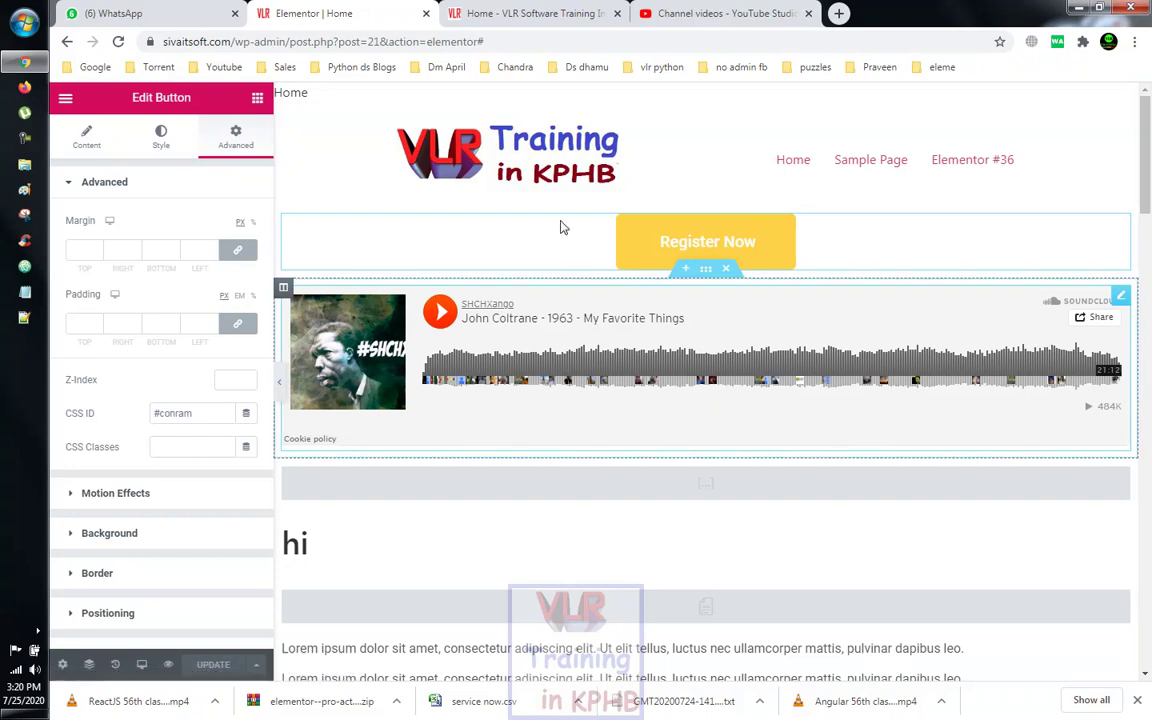
Check the menu anchor above the contact form, then reload the live Home page and test the Register Now button
{"action": "scroll", "coordinate": [705, 540], "scroll_direction": "down", "scroll_amount": 6}
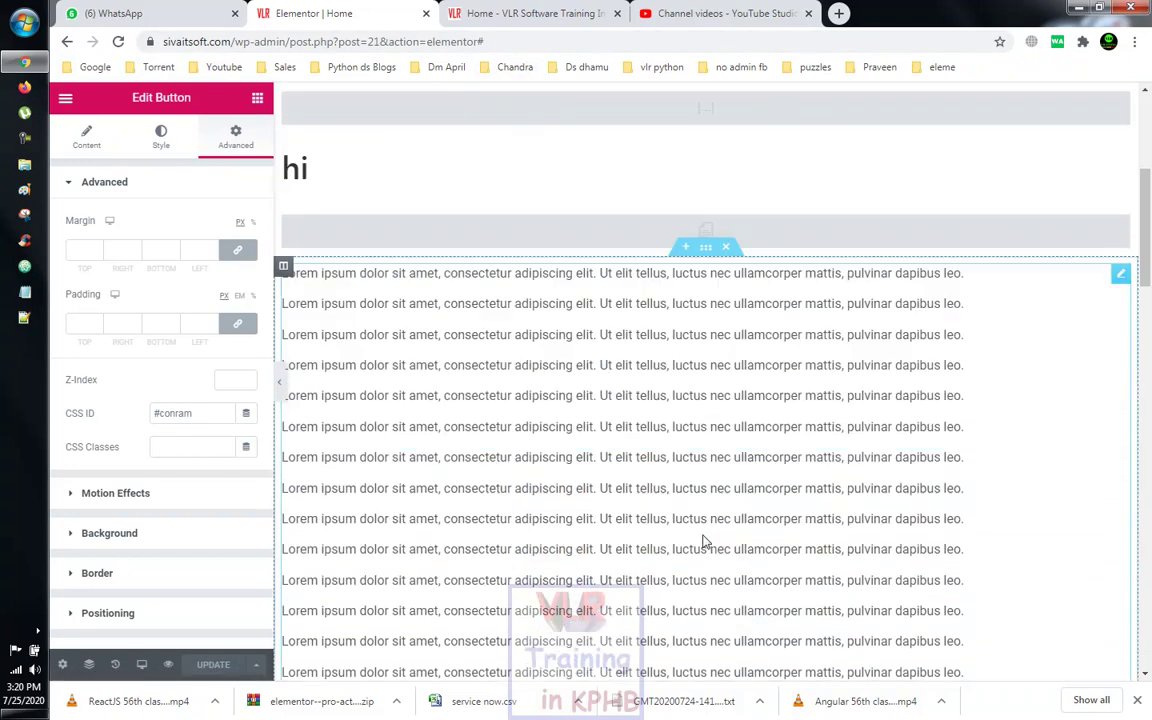
{"action": "scroll", "coordinate": [705, 540], "scroll_direction": "down", "scroll_amount": 10}
{"action": "scroll", "coordinate": [410, 390], "scroll_direction": "up", "scroll_amount": 3}
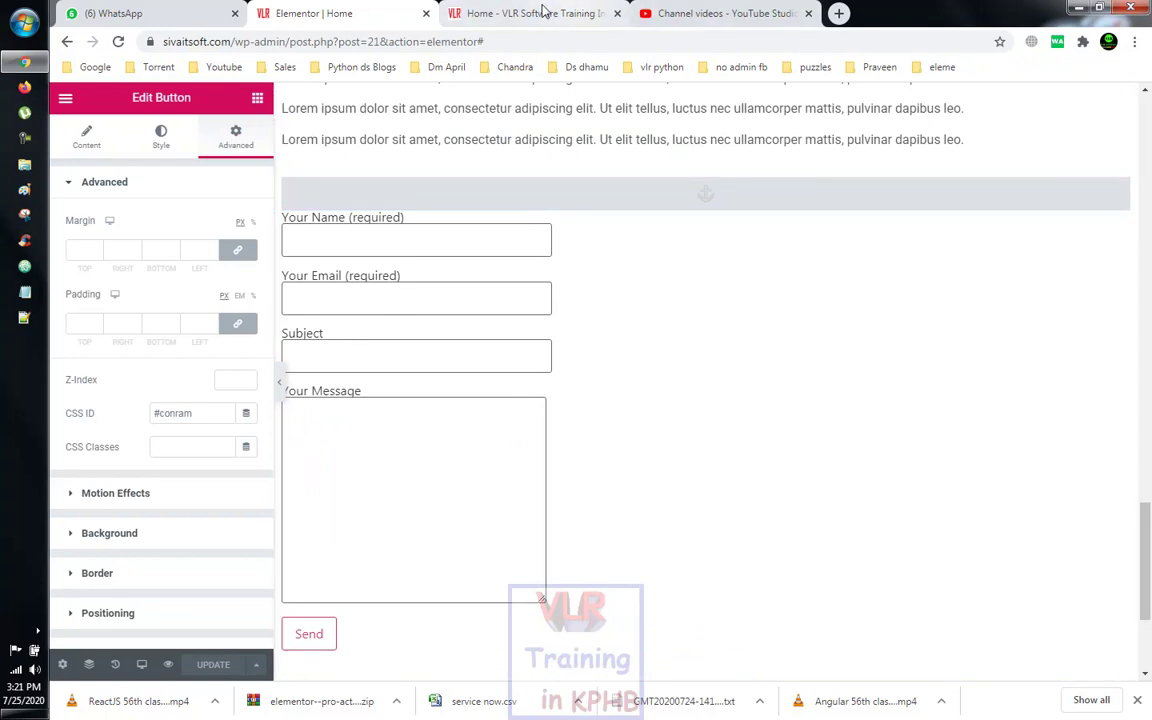
{"action": "left_click", "coordinate": [533, 13]}
{"action": "right_click", "coordinate": [532, 139]}
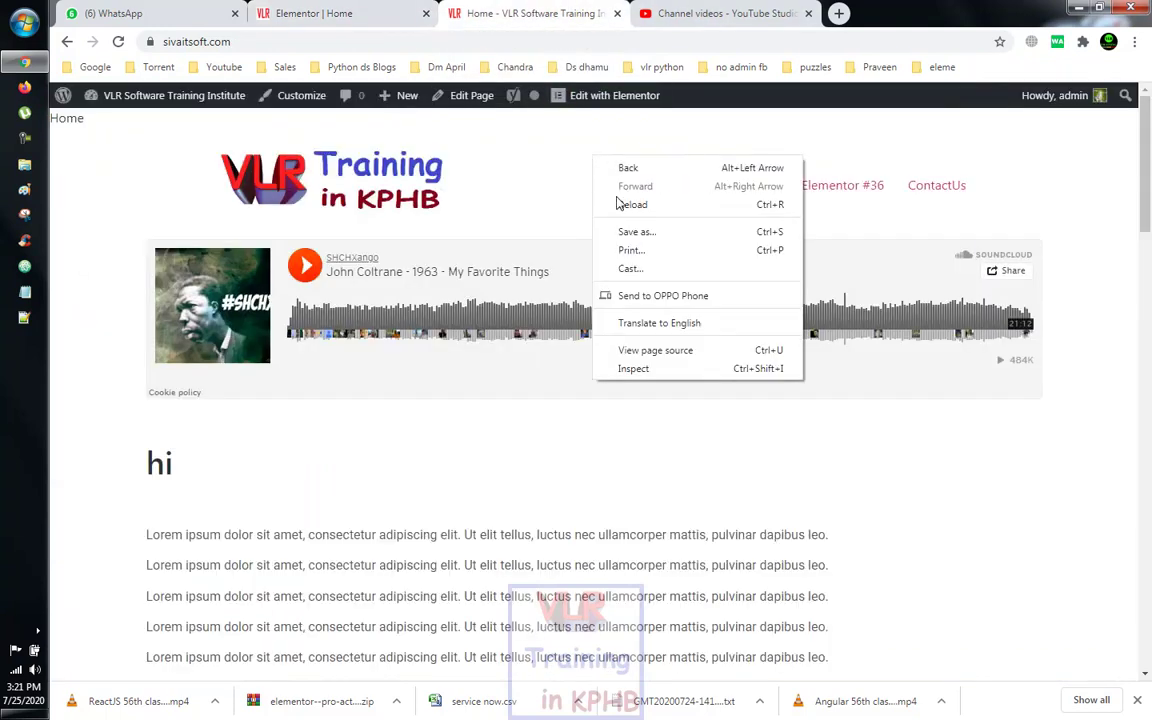
{"action": "left_click", "coordinate": [556, 177]}
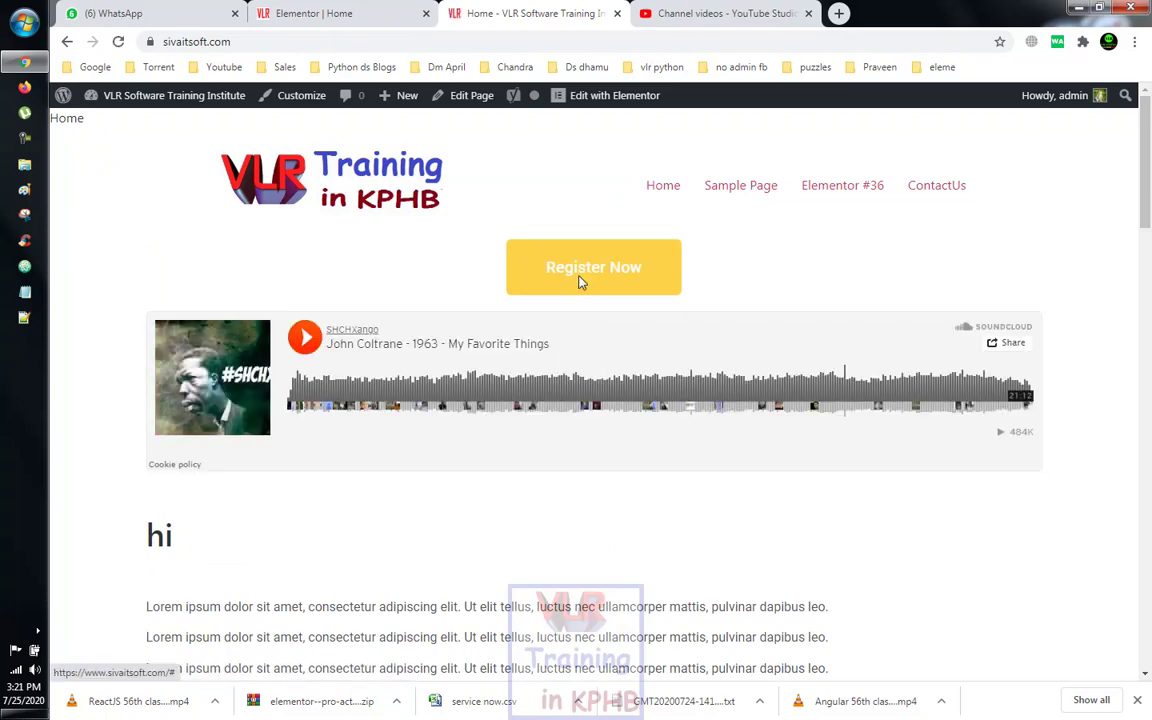
{"action": "left_click", "coordinate": [581, 283]}
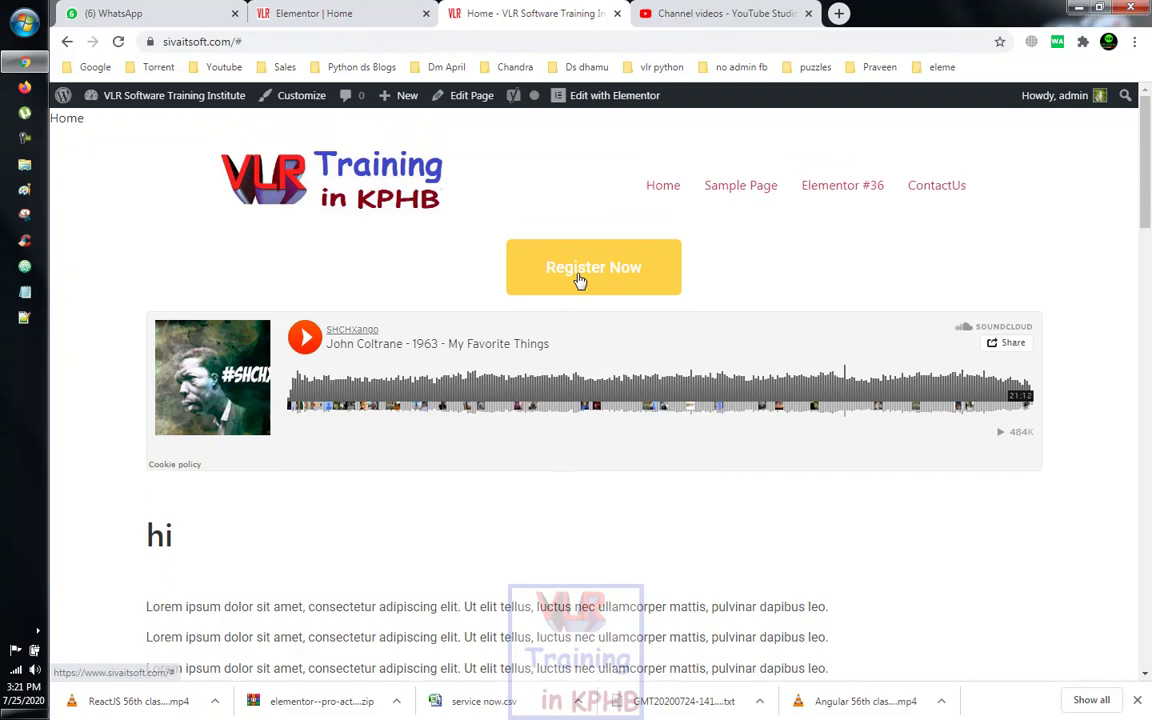
{"action": "scroll", "coordinate": [562, 440], "scroll_direction": "down", "scroll_amount": 2}
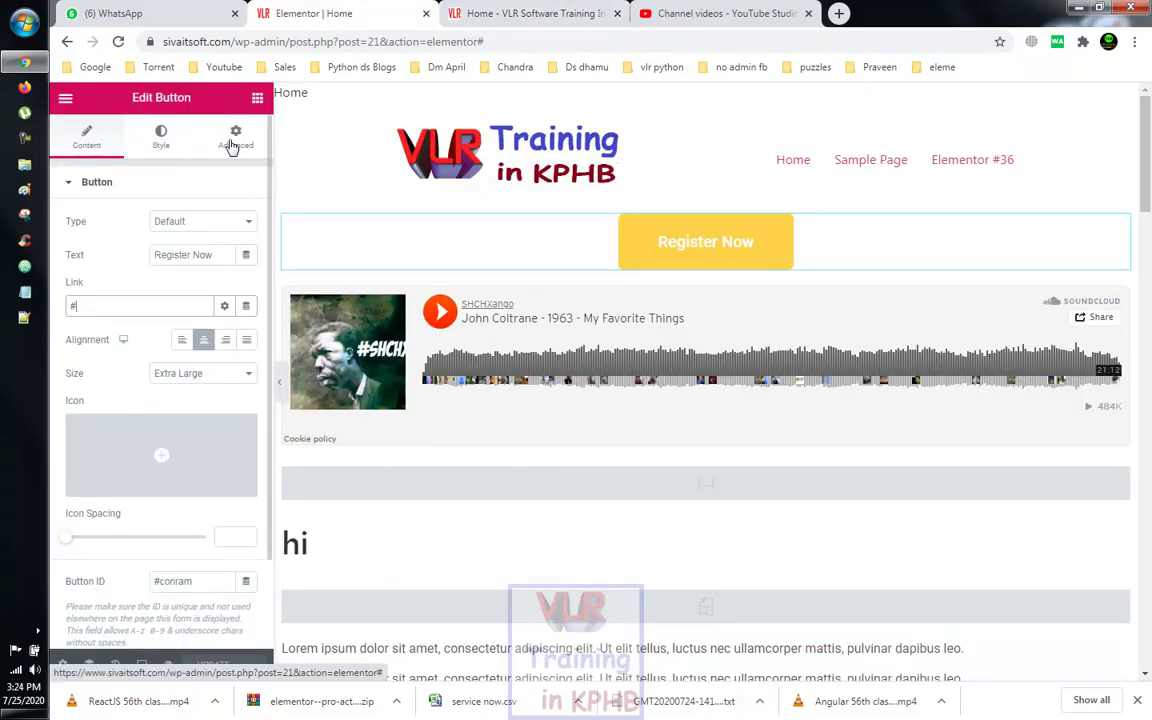
Set the Register Now button's link to #conram and update the Home page
{"action": "left_click", "coordinate": [100, 304]}
{"action": "type", "text": "conram"}
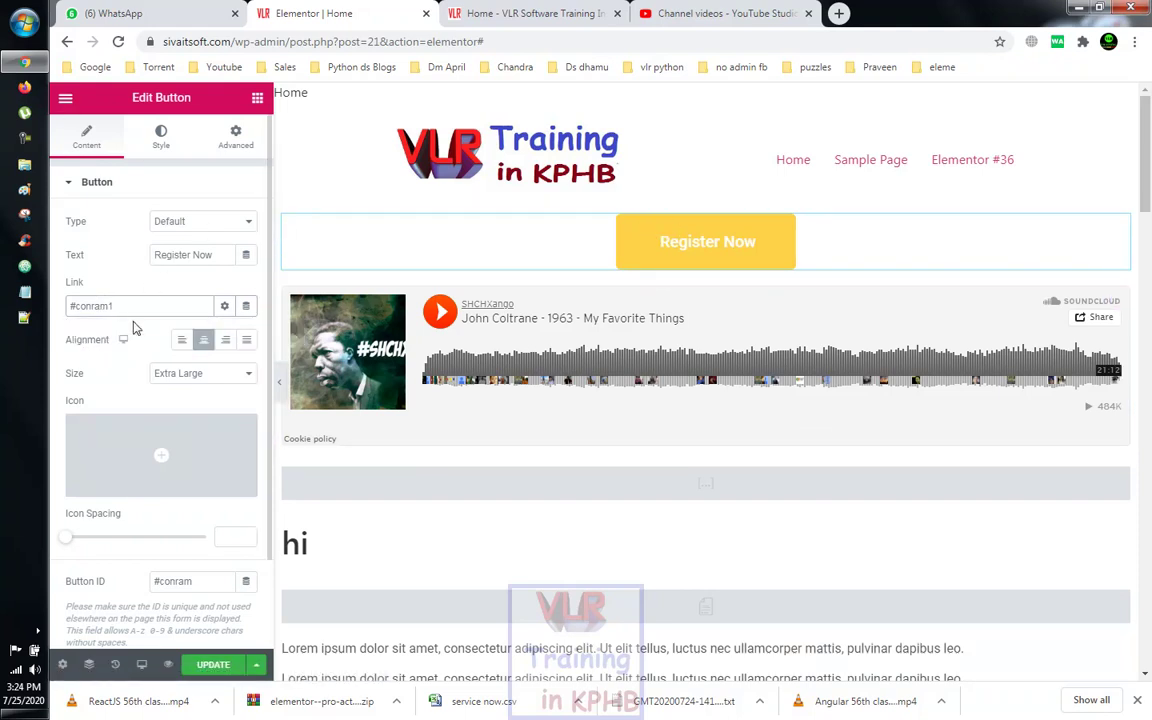
{"action": "left_click", "coordinate": [207, 302]}
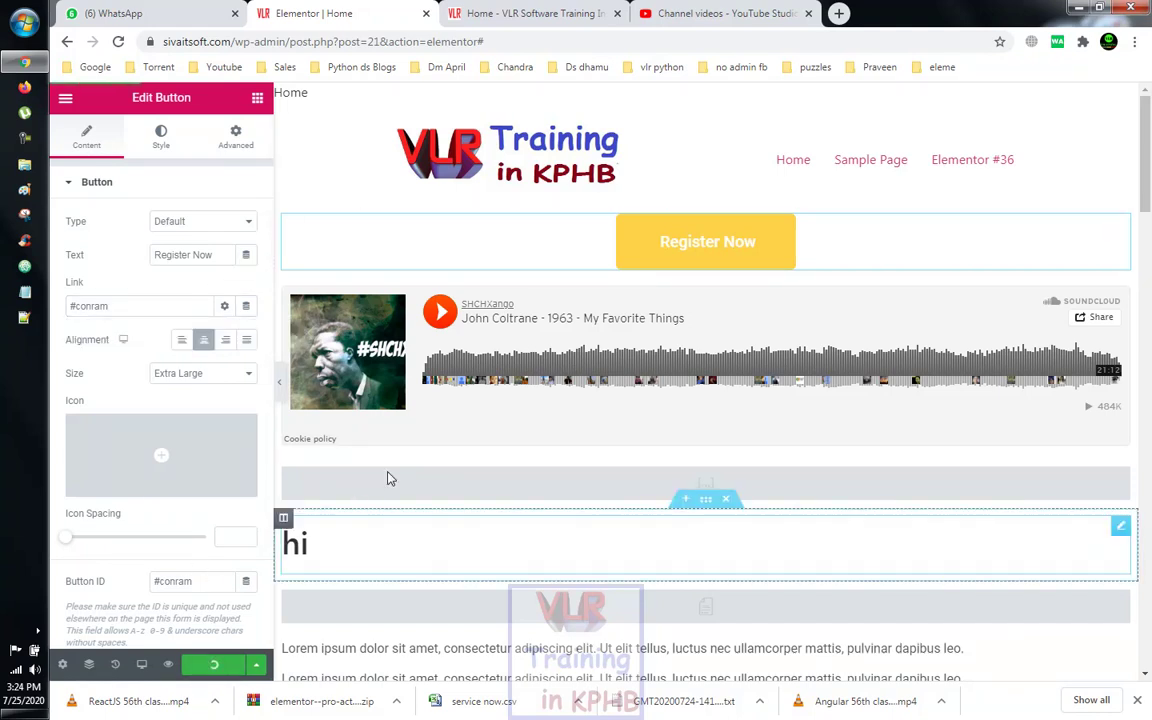
Follow the Register Now button to the contact form and delete the duplicate conram1 menu anchor directly above it
{"action": "left_click", "coordinate": [680, 246]}
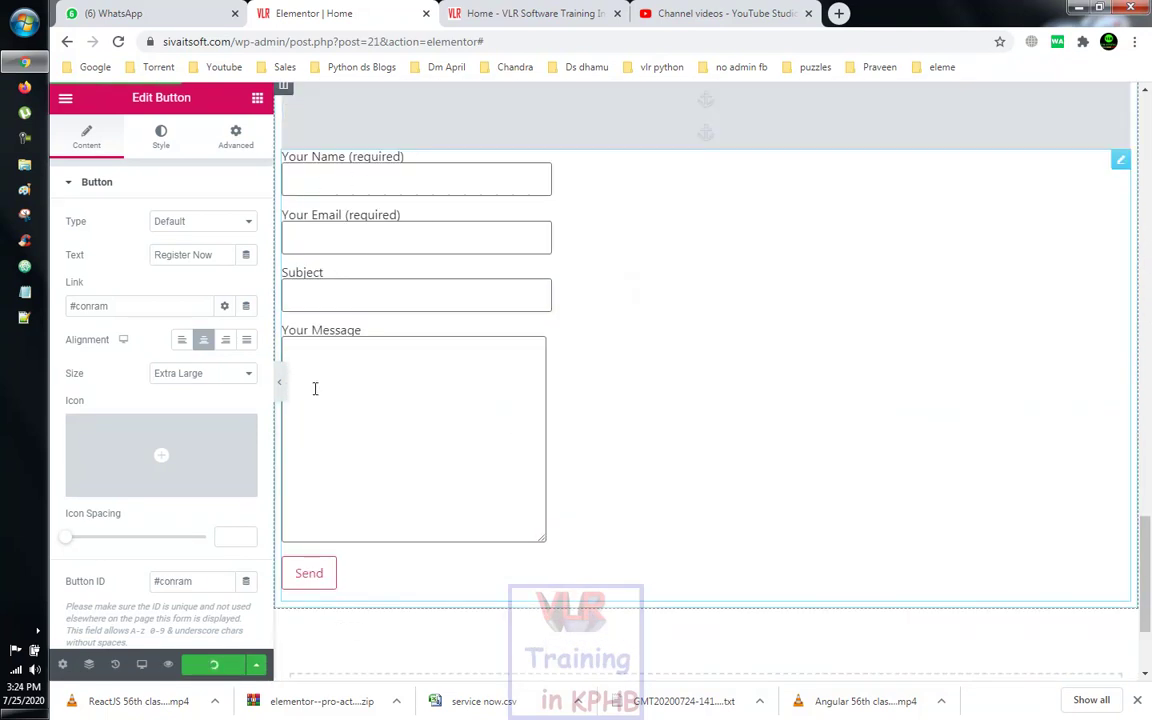
{"action": "left_click", "coordinate": [710, 135]}
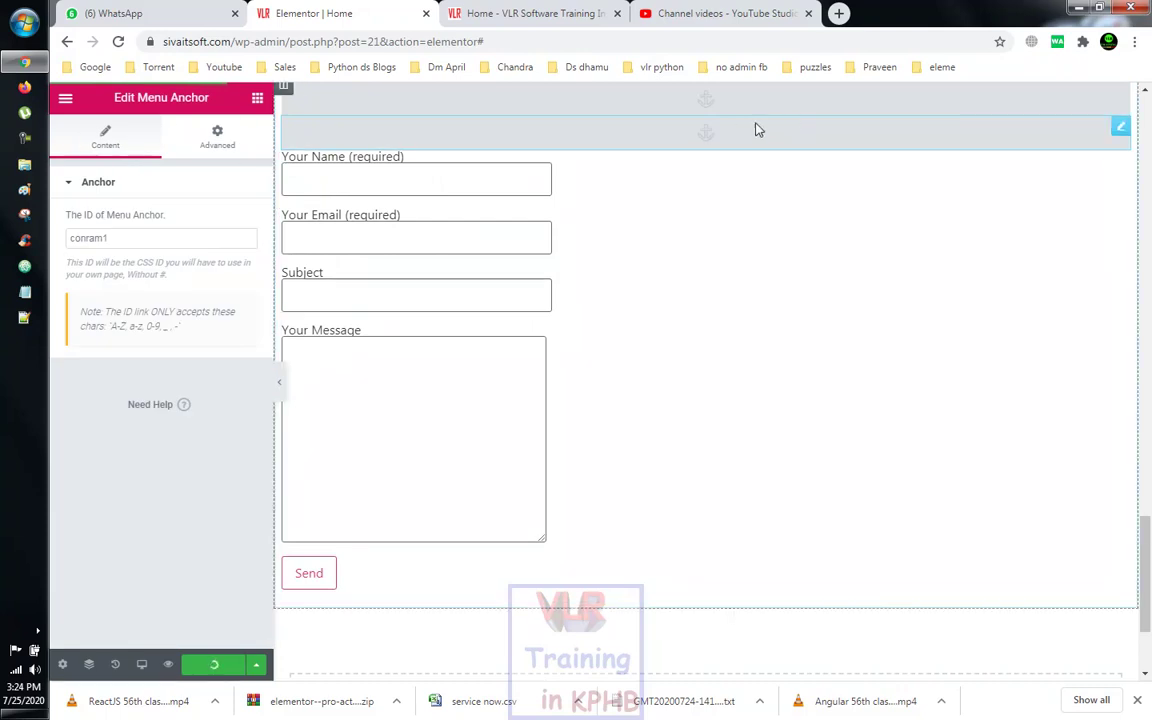
{"action": "right_click", "coordinate": [703, 140]}
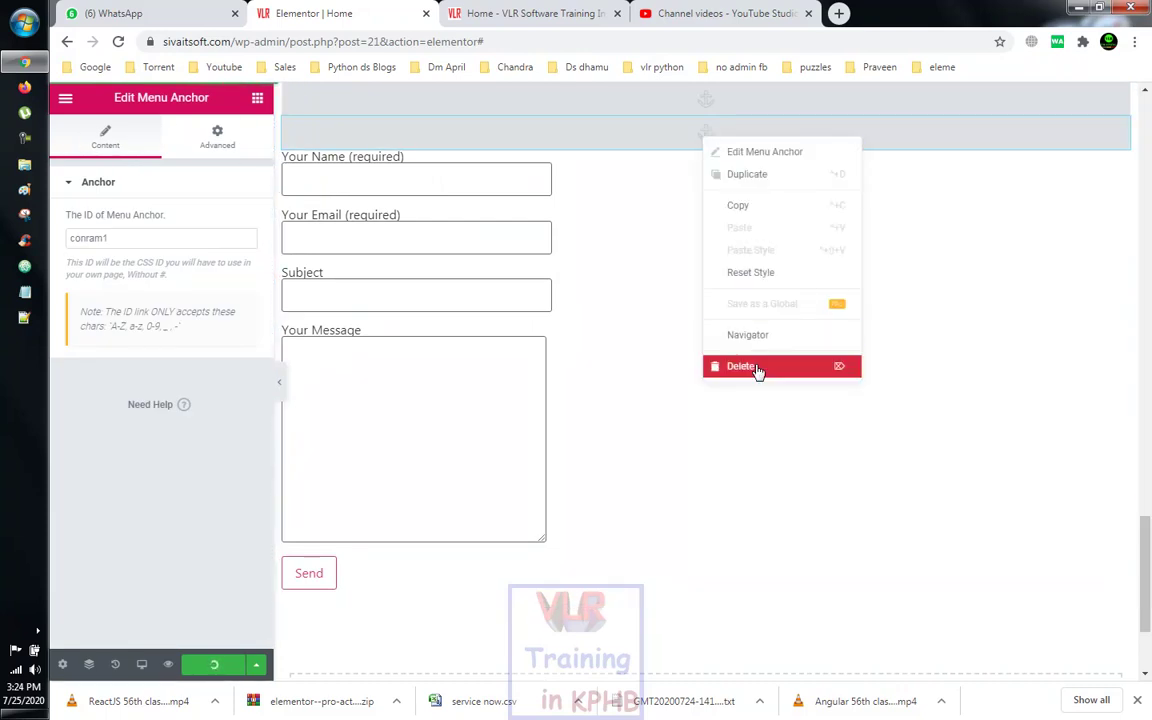
{"action": "left_click", "coordinate": [745, 366]}
{"action": "scroll", "coordinate": [515, 300], "scroll_direction": "up", "scroll_amount": 2}
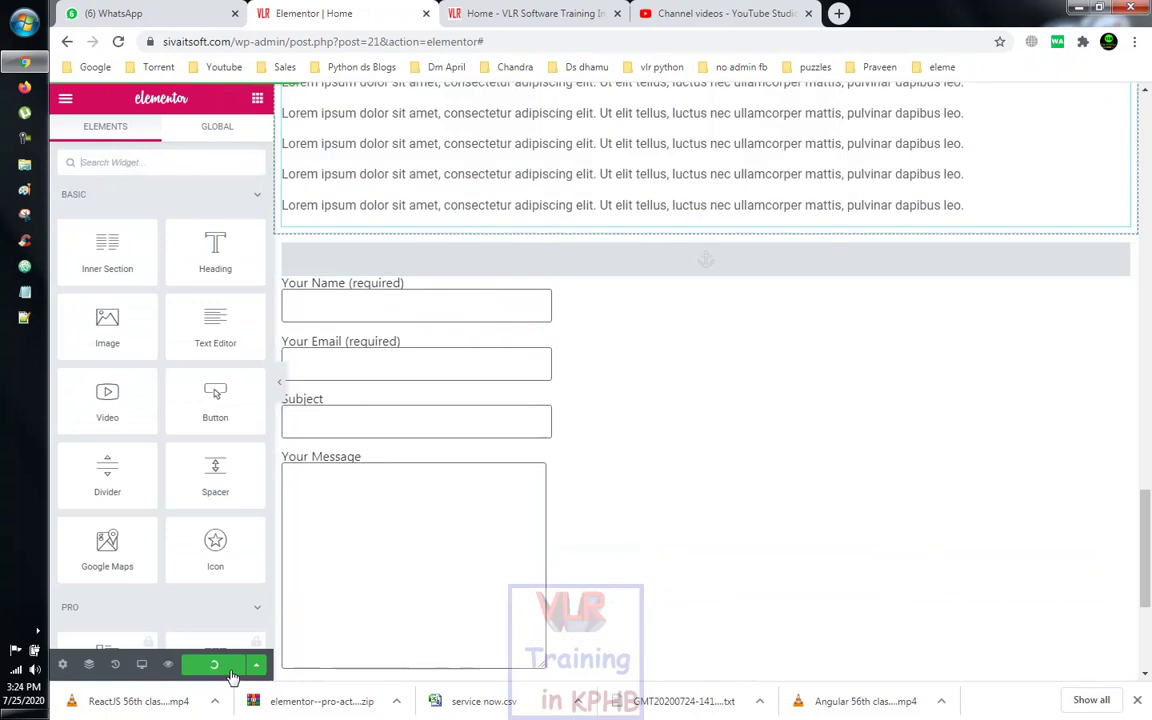
Reload the live Home page and test that the ContactUs link and the Register Now button jump to the contact form
{"action": "left_click", "coordinate": [530, 13]}
{"action": "right_click", "coordinate": [740, 222]}
{"action": "left_click", "coordinate": [790, 262]}
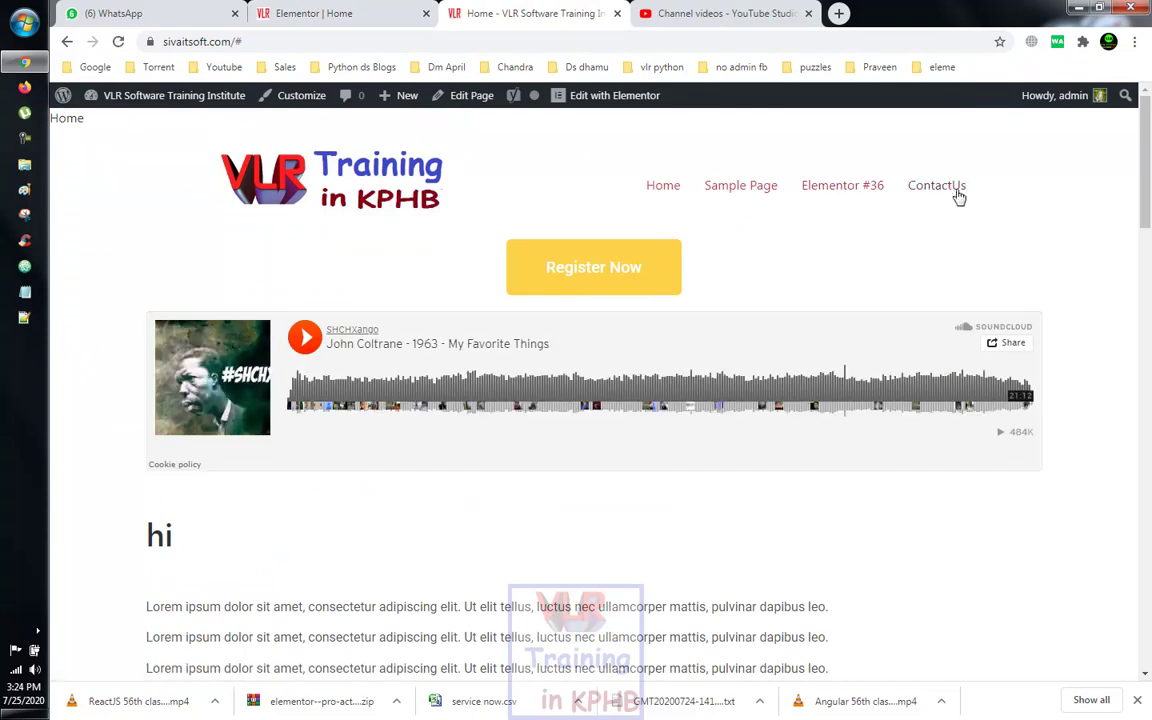
{"action": "left_click", "coordinate": [950, 190]}
{"action": "left_click_drag", "start_coordinate": [1140, 519], "coordinate": [1148, 100]}
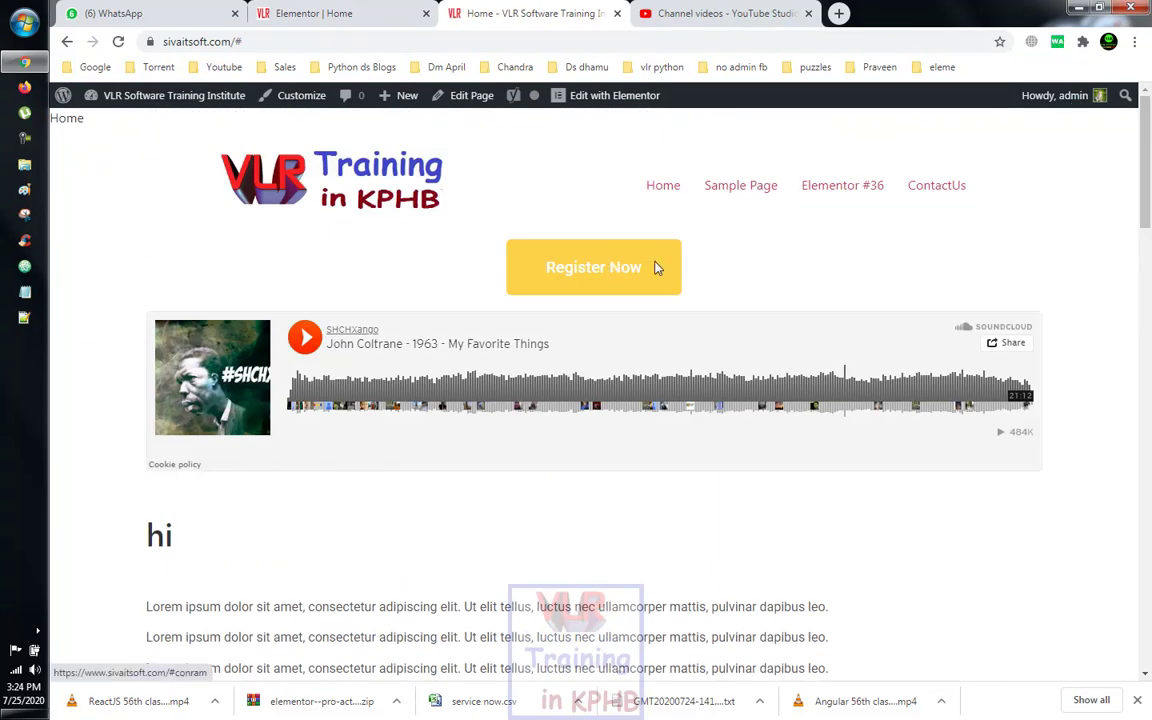
{"action": "left_click", "coordinate": [612, 267]}
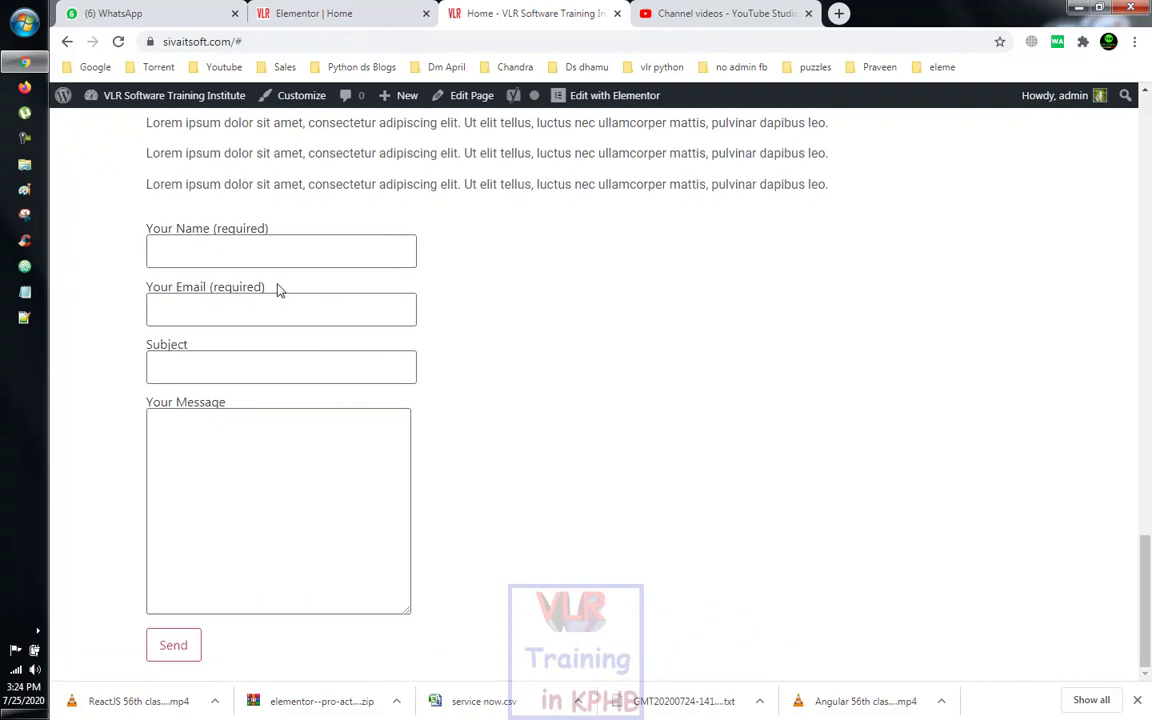
{"action": "scroll", "coordinate": [508, 306], "scroll_direction": "up", "scroll_amount": 15}
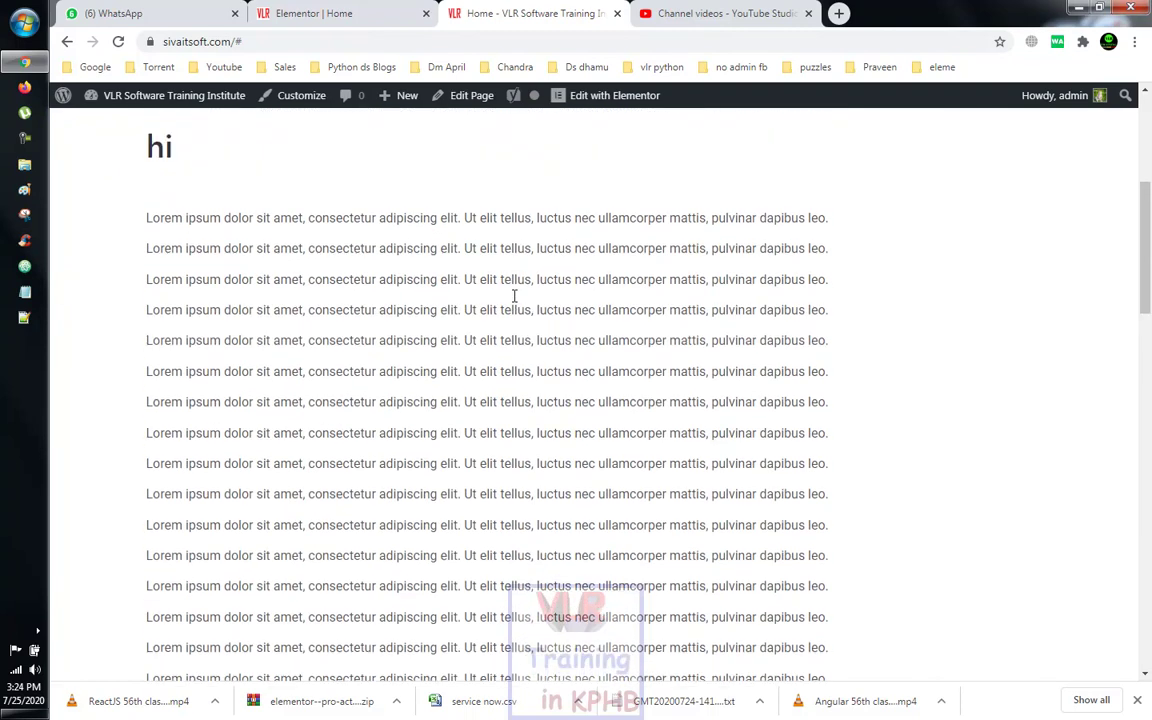
Return to the Elementor editor and add a section with three equal columns below the contact form
{"action": "left_click", "coordinate": [293, 13]}
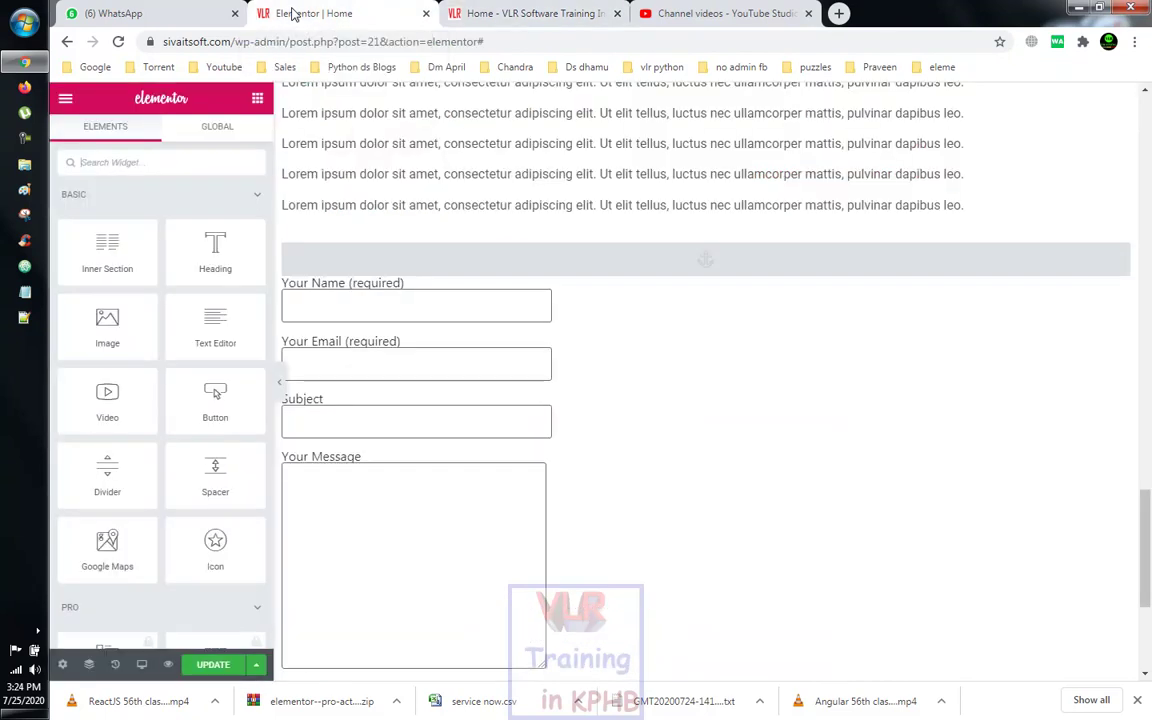
{"action": "scroll", "coordinate": [149, 530], "scroll_direction": "down", "scroll_amount": 15}
{"action": "scroll", "coordinate": [149, 525], "scroll_direction": "down", "scroll_amount": 6}
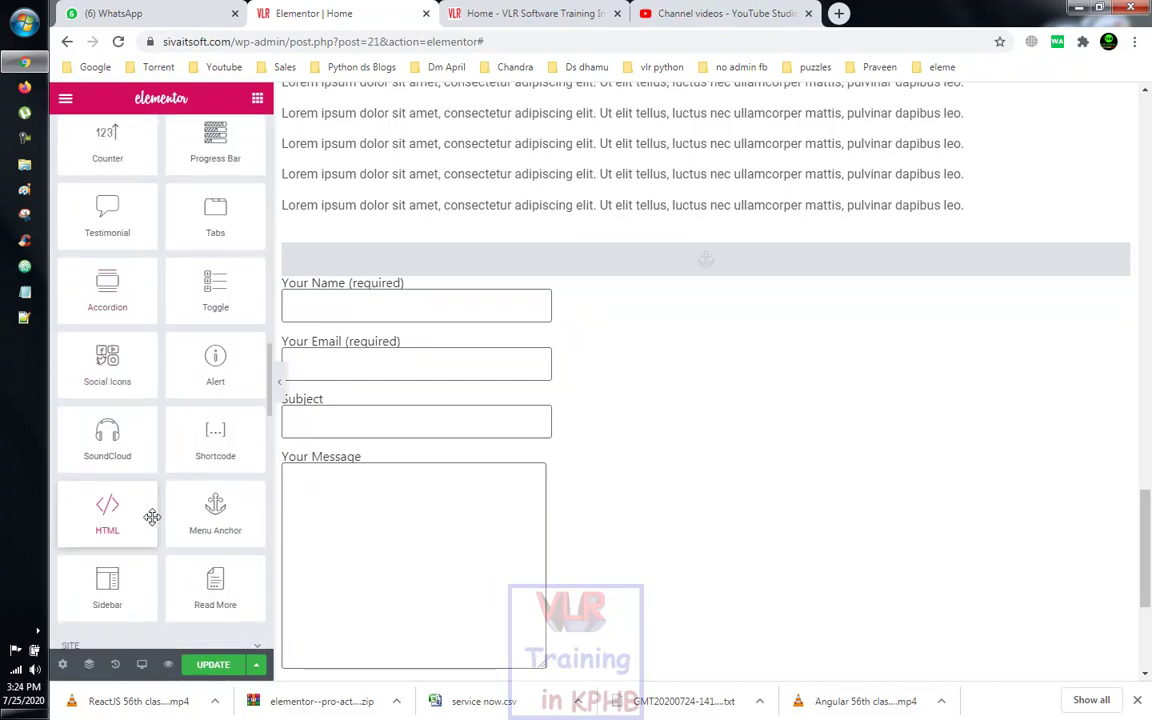
{"action": "scroll", "coordinate": [152, 517], "scroll_direction": "down", "scroll_amount": 1}
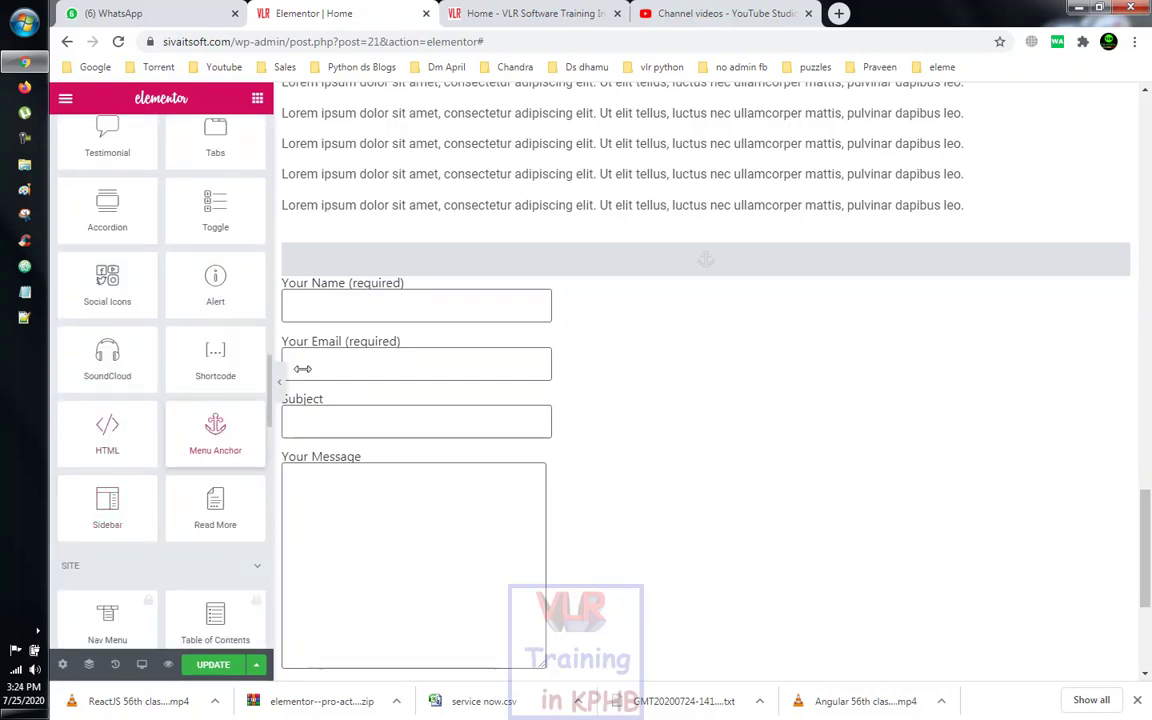
{"action": "scroll", "coordinate": [640, 350], "scroll_direction": "down", "scroll_amount": 2}
{"action": "scroll", "coordinate": [524, 362], "scroll_direction": "up", "scroll_amount": 2}
{"action": "scroll", "coordinate": [586, 358], "scroll_direction": "down", "scroll_amount": 3}
{"action": "scroll", "coordinate": [588, 360], "scroll_direction": "down", "scroll_amount": 1}
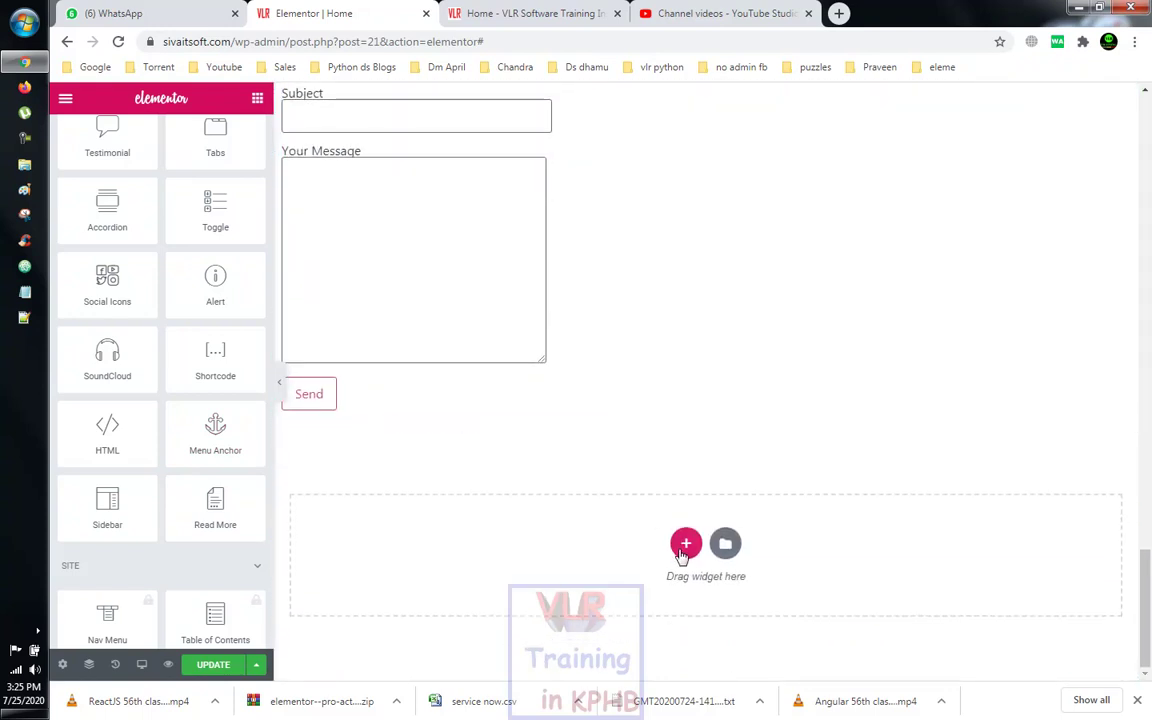
{"action": "left_click", "coordinate": [683, 548]}
{"action": "left_click", "coordinate": [655, 587]}
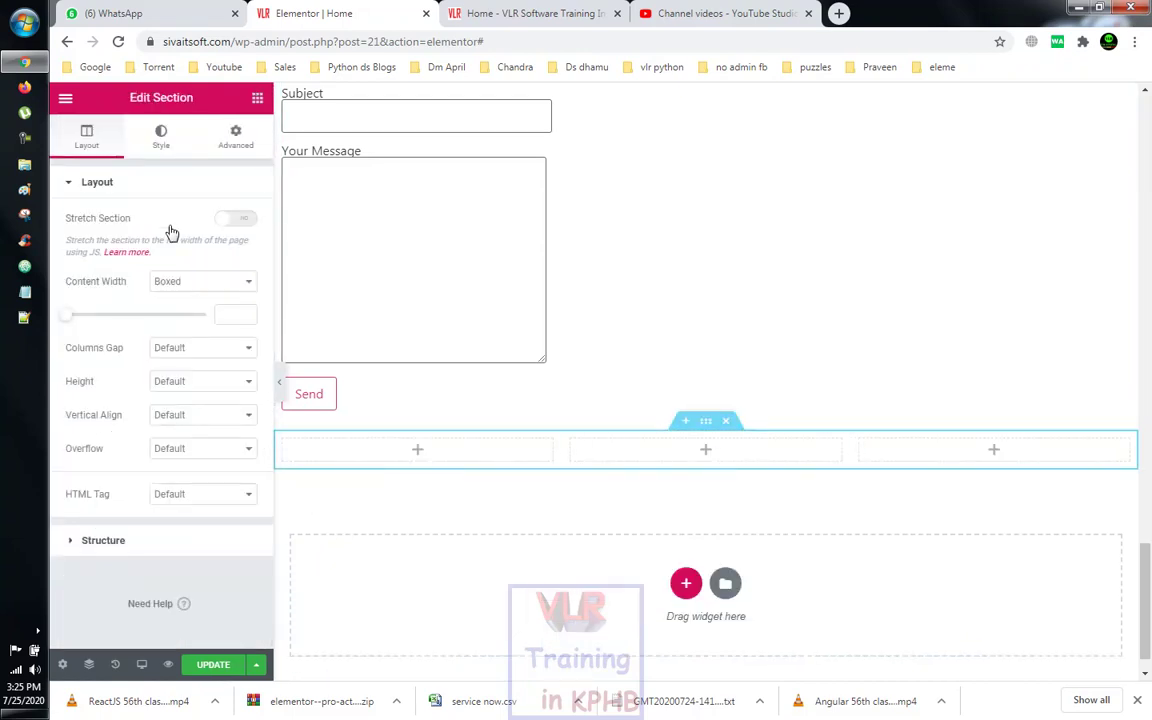
Place a Sidebar widget in the new section's third column and check which sidebars it offers
{"action": "left_click", "coordinate": [257, 97]}
{"action": "scroll", "coordinate": [213, 435], "scroll_direction": "down", "scroll_amount": 5}
{"action": "scroll", "coordinate": [213, 435], "scroll_direction": "down", "scroll_amount": 10}
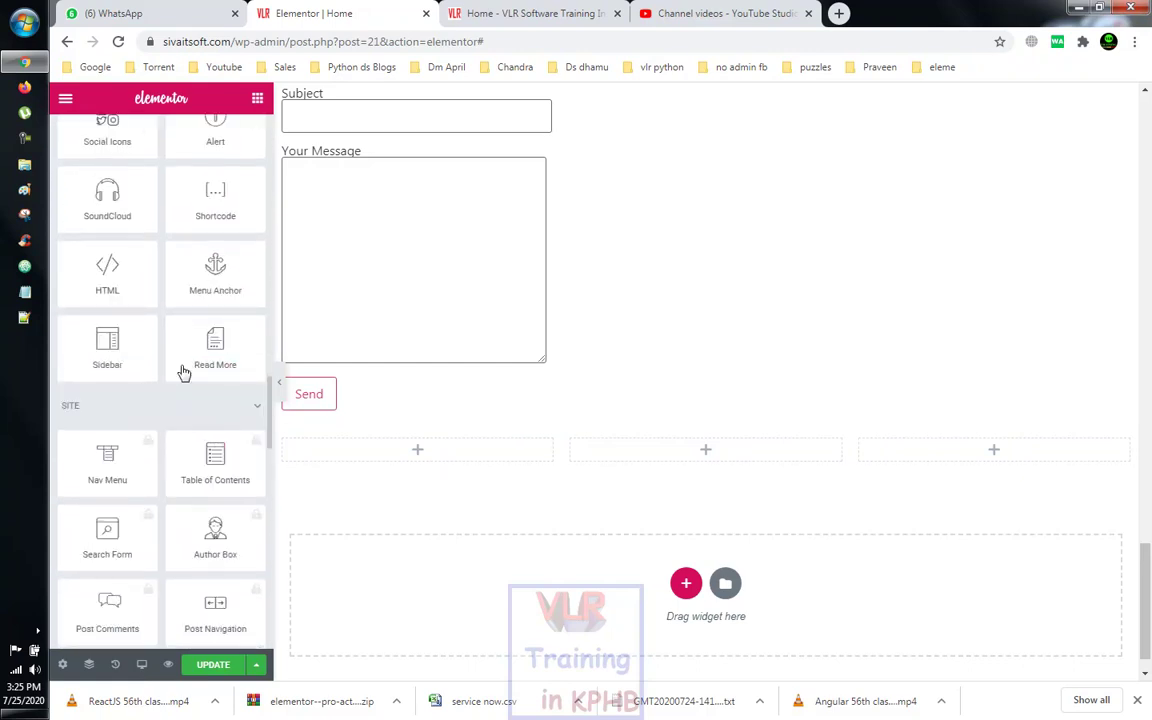
{"action": "left_click_drag", "start_coordinate": [107, 340], "coordinate": [958, 455]}
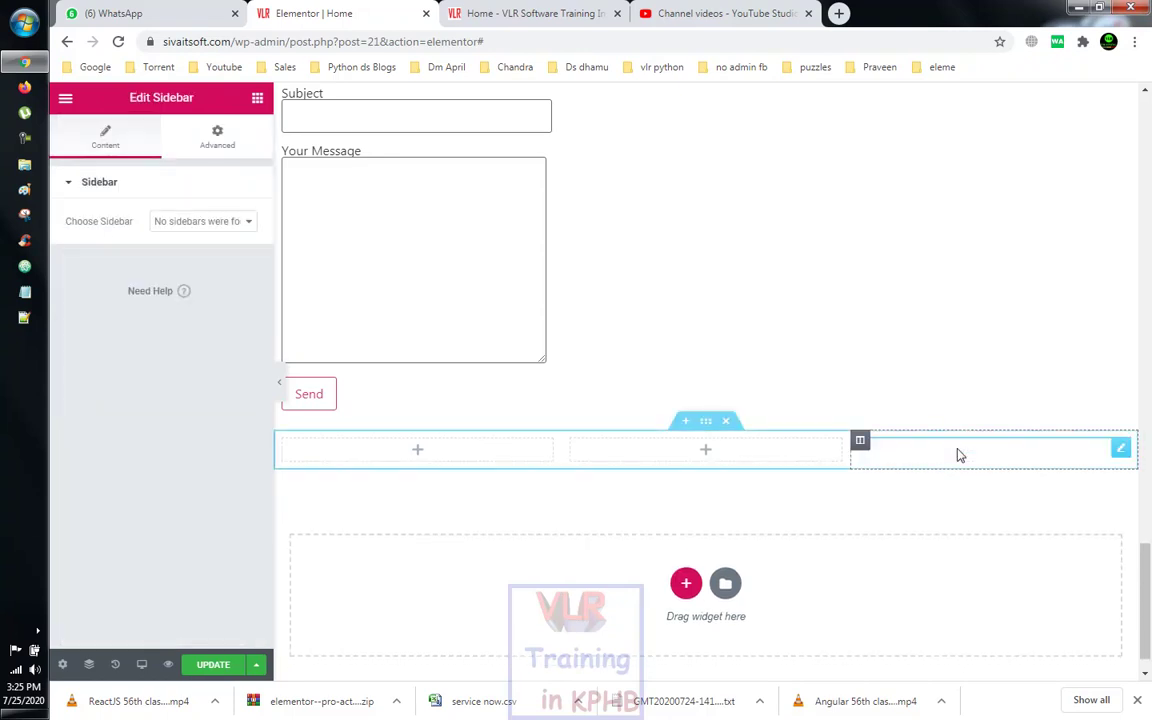
{"action": "left_click", "coordinate": [213, 224]}
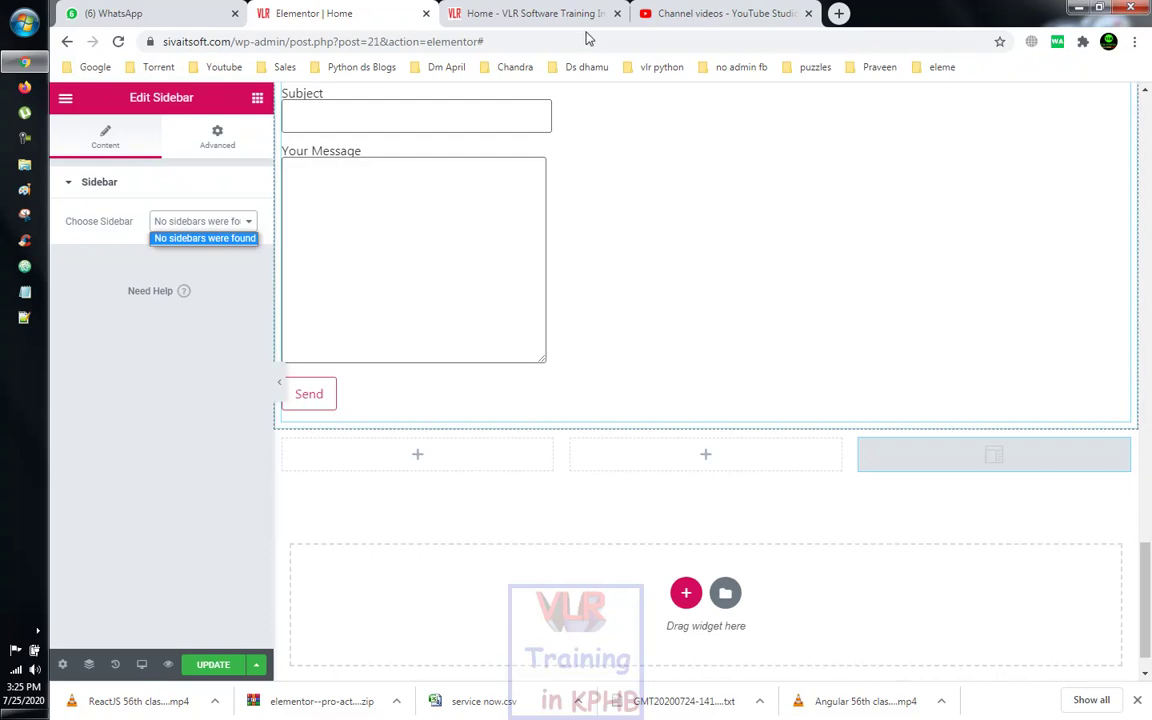
Open the site's WordPress dashboard and look through the Appearance, Plugins, Settings and Elementor options for a way to manage sidebars
{"action": "left_click", "coordinate": [512, 22]}
{"action": "left_click", "coordinate": [130, 99]}
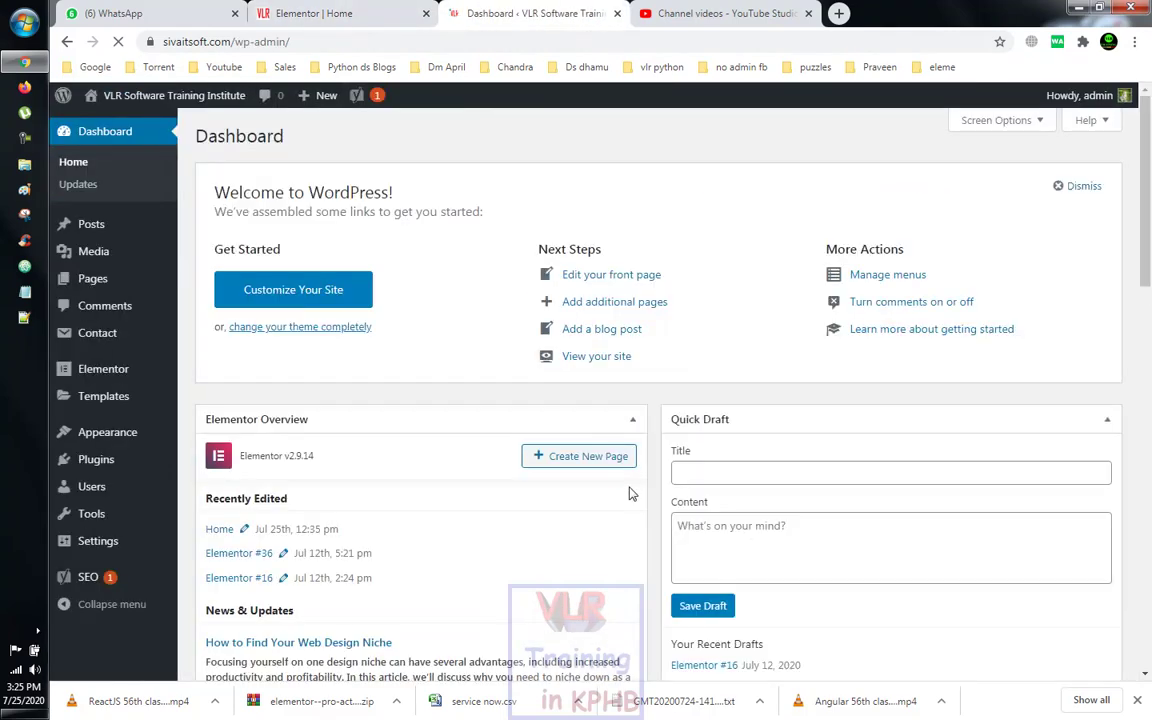
{"action": "mouse_move", "coordinate": [100, 451]}
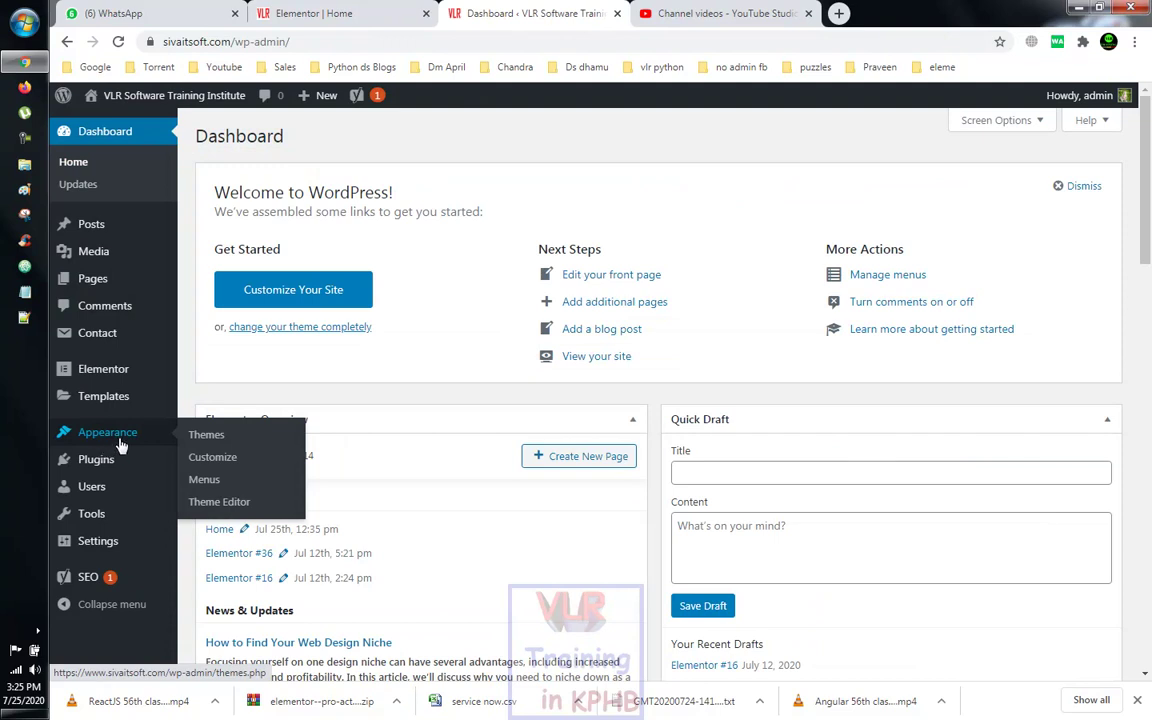
{"action": "mouse_move", "coordinate": [82, 470]}
{"action": "mouse_move", "coordinate": [84, 496]}
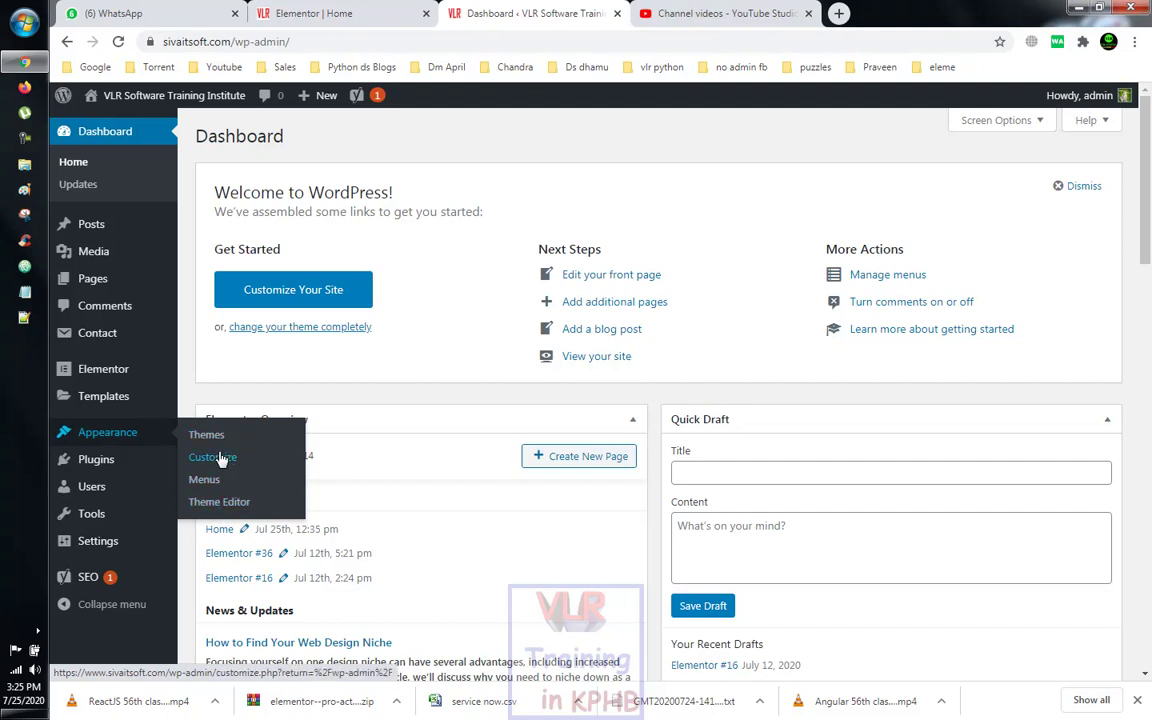
{"action": "left_click", "coordinate": [213, 457]}
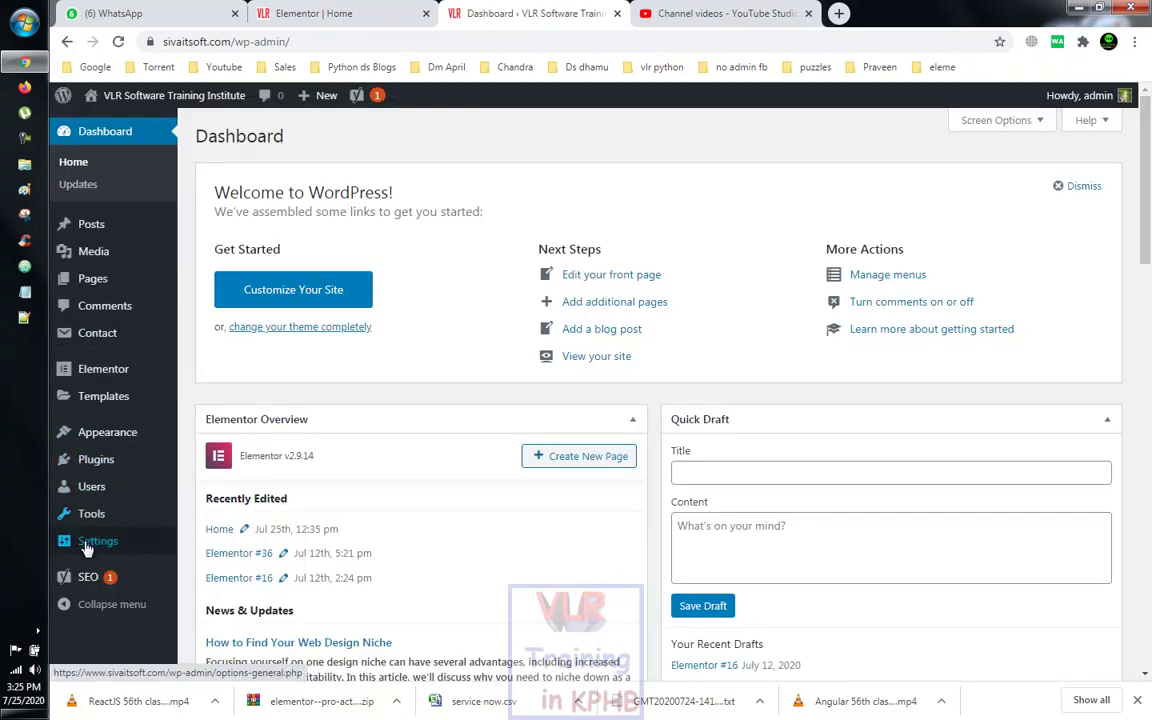
{"action": "mouse_move", "coordinate": [87, 548]}
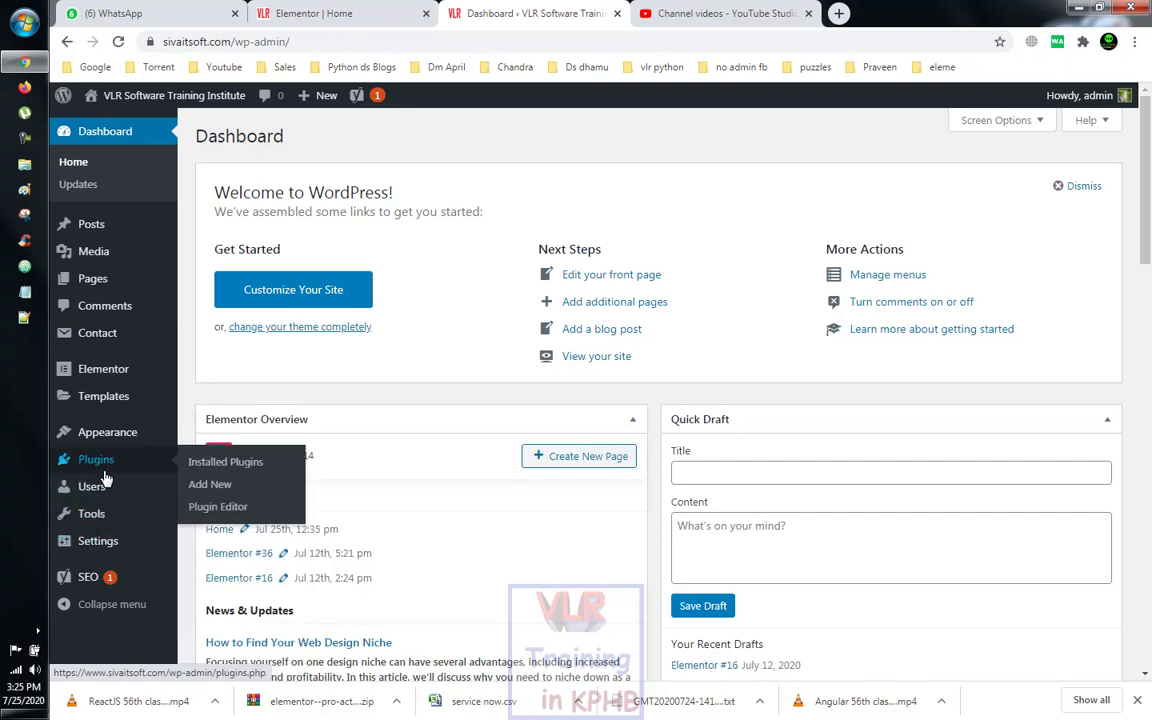
{"action": "mouse_move", "coordinate": [113, 439]}
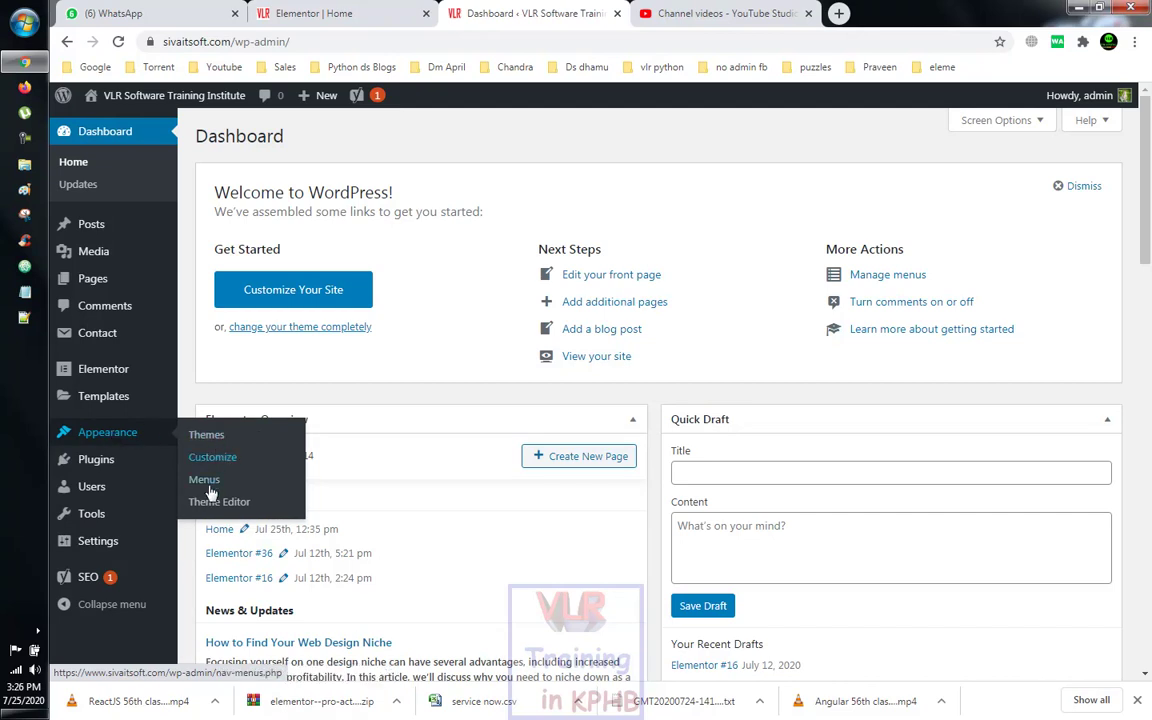
{"action": "mouse_move", "coordinate": [91, 410]}
{"action": "mouse_move", "coordinate": [88, 375]}
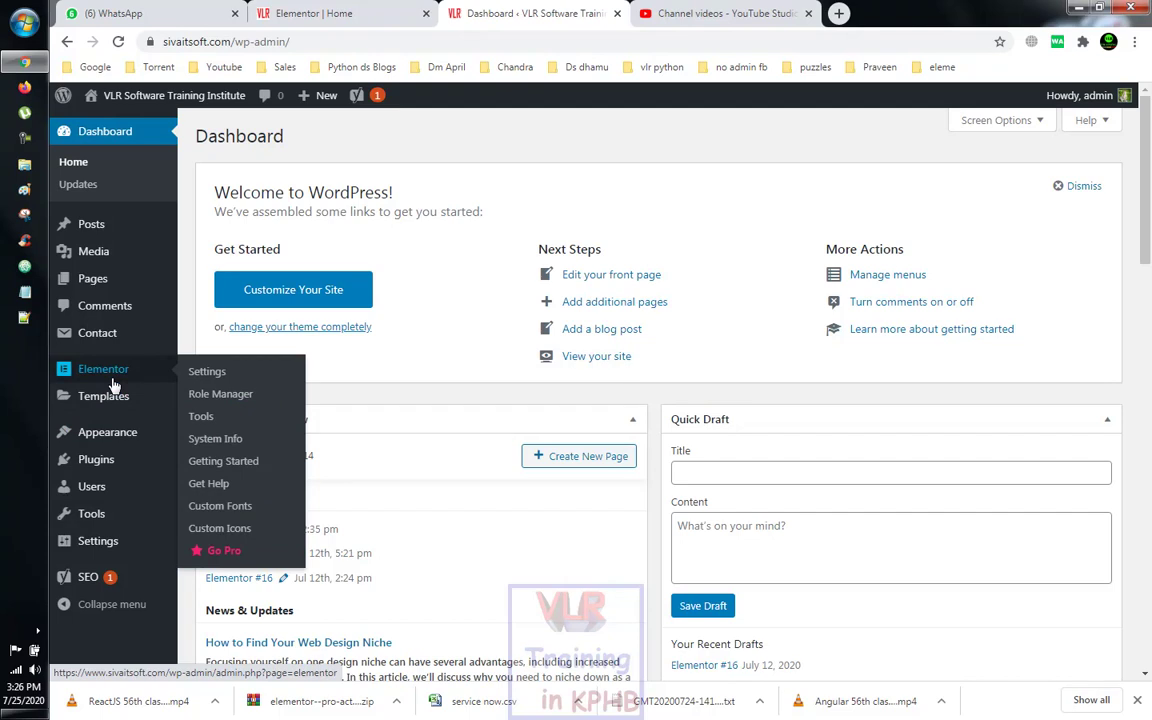
{"action": "scroll", "coordinate": [221, 311], "scroll_direction": "down", "scroll_amount": 1}
{"action": "scroll", "coordinate": [221, 311], "scroll_direction": "down", "scroll_amount": 2}
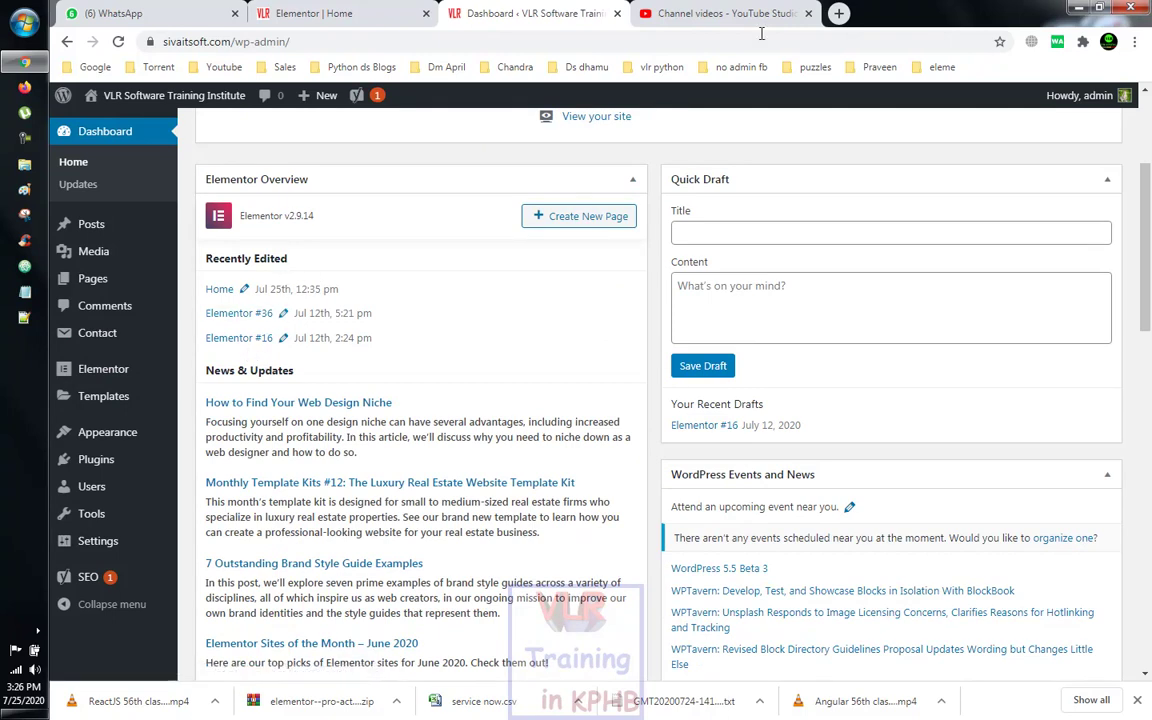
{"action": "left_click", "coordinate": [672, 16]}
{"action": "left_click", "coordinate": [459, 46]}
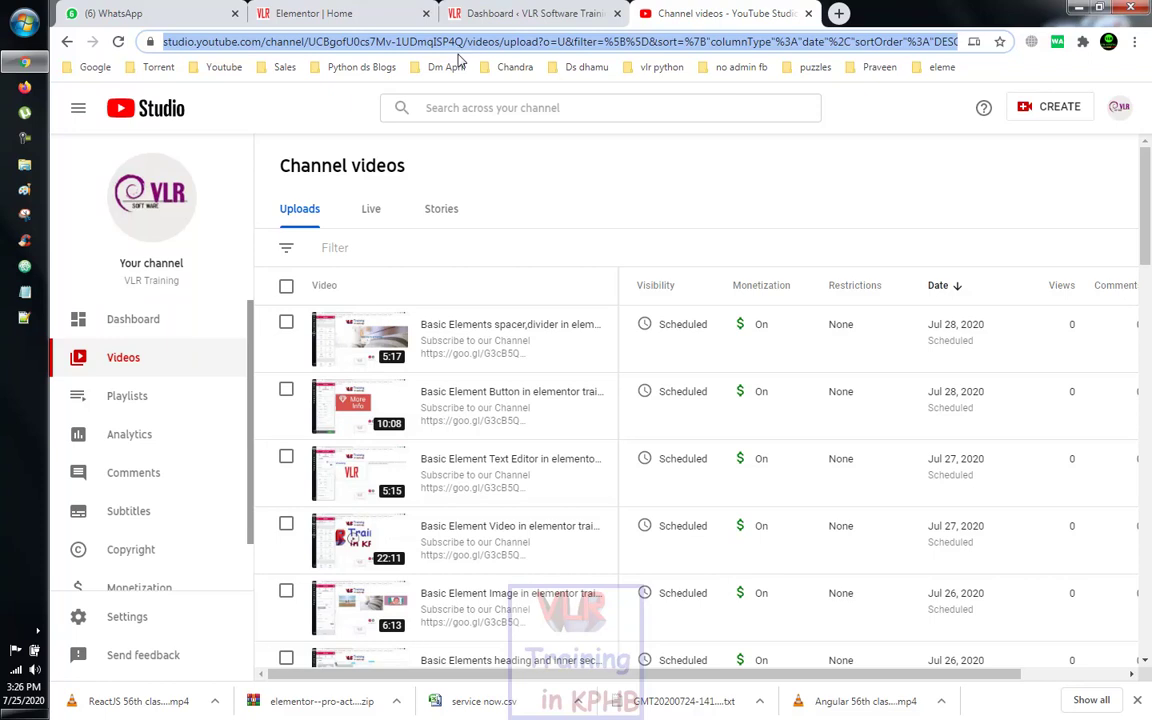
{"action": "left_click", "coordinate": [520, 13]}
{"action": "left_click", "coordinate": [700, 13]}
{"action": "left_click", "coordinate": [560, 10]}
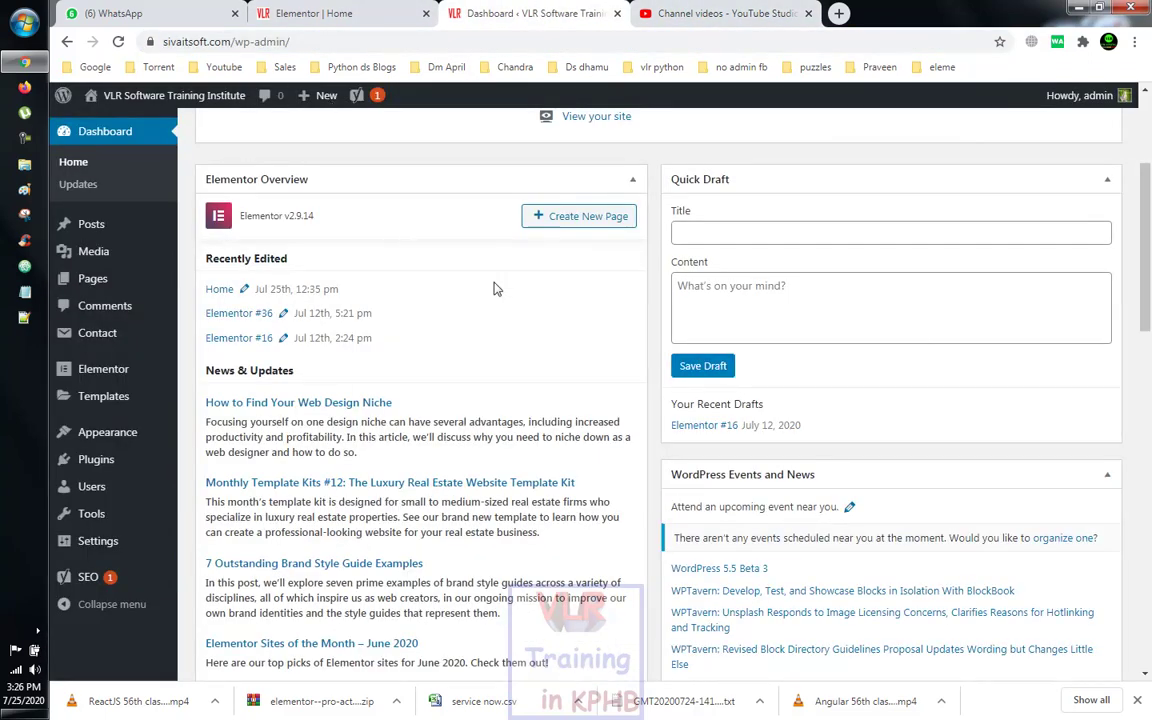
{"action": "scroll", "coordinate": [494, 288], "scroll_direction": "up", "scroll_amount": 1}
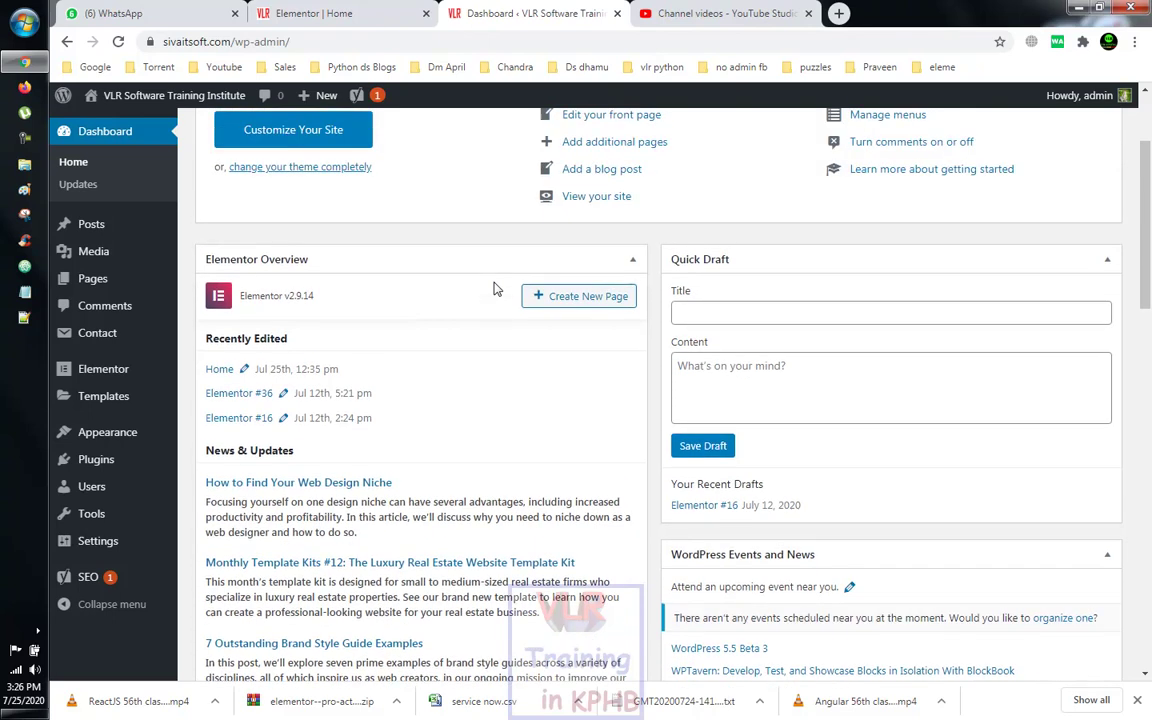